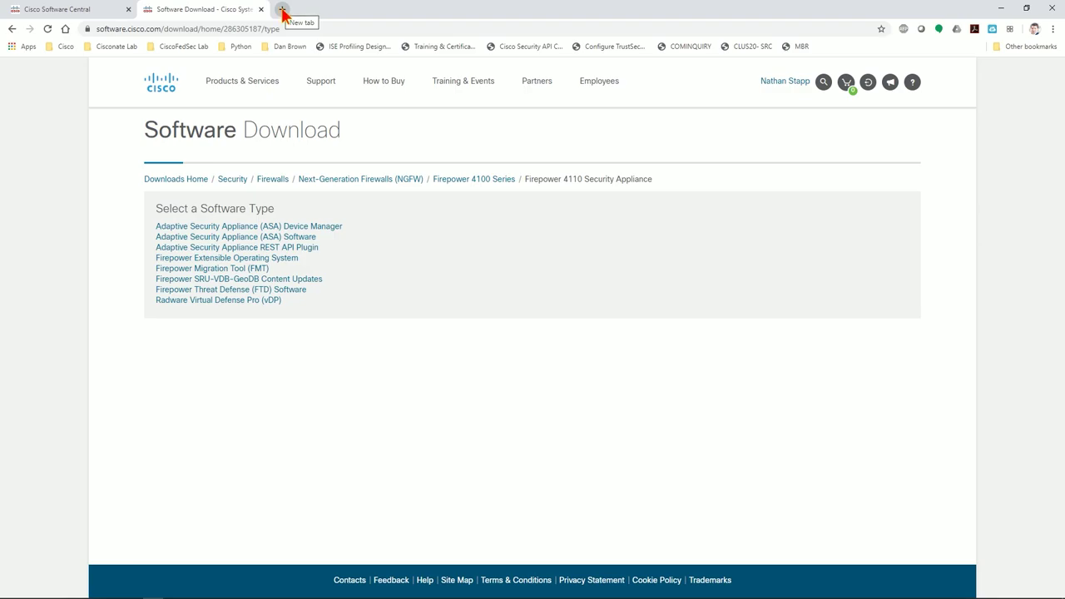
Search Google for 'fxos compatibility cisco' in a new tab.
left_click(282, 10)
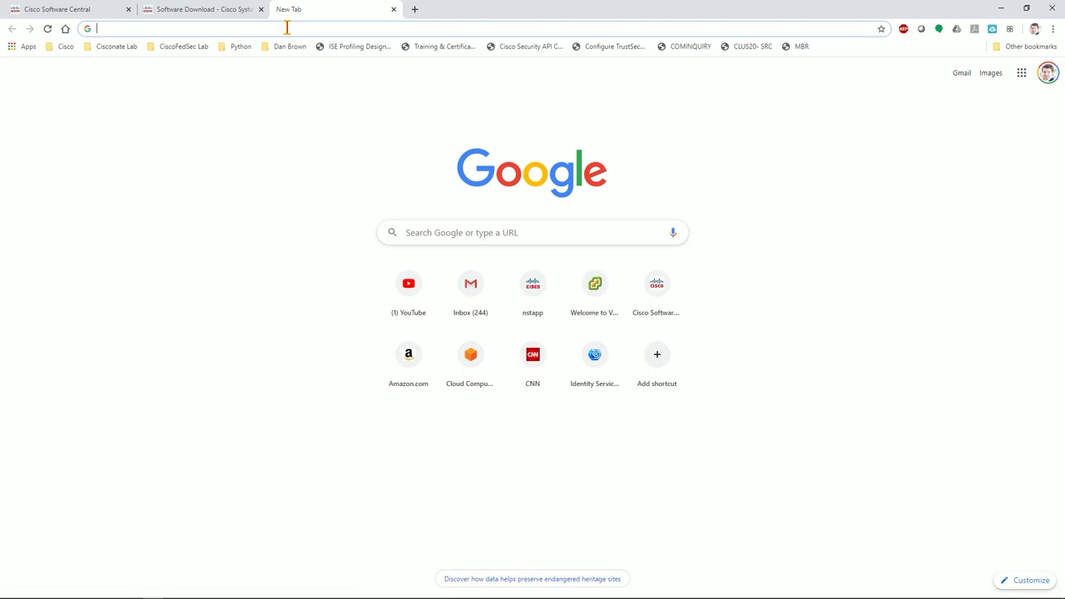
type("fx")
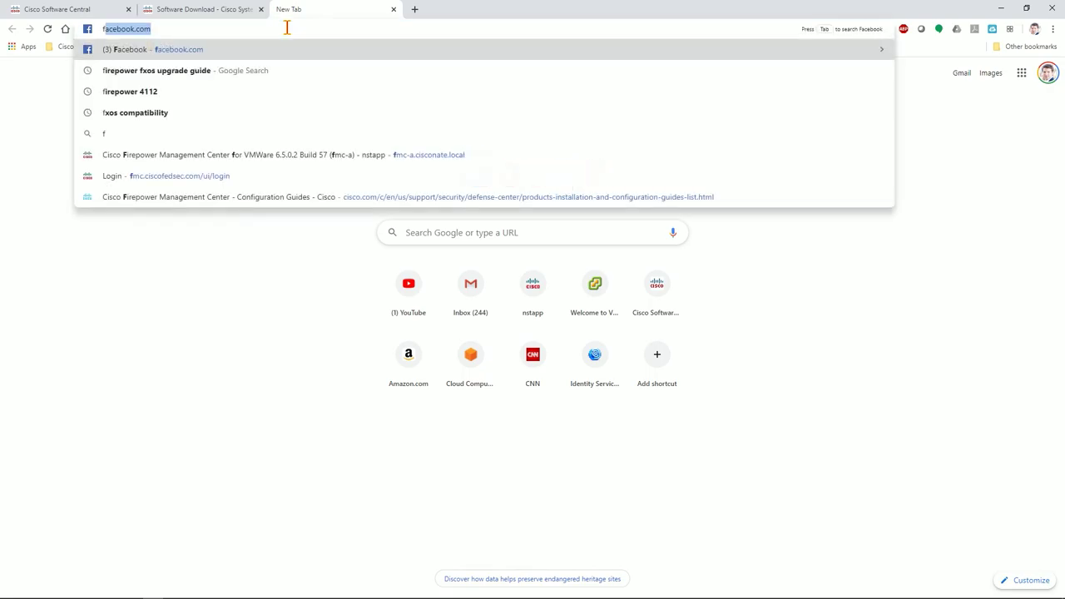
type("os compatibility")
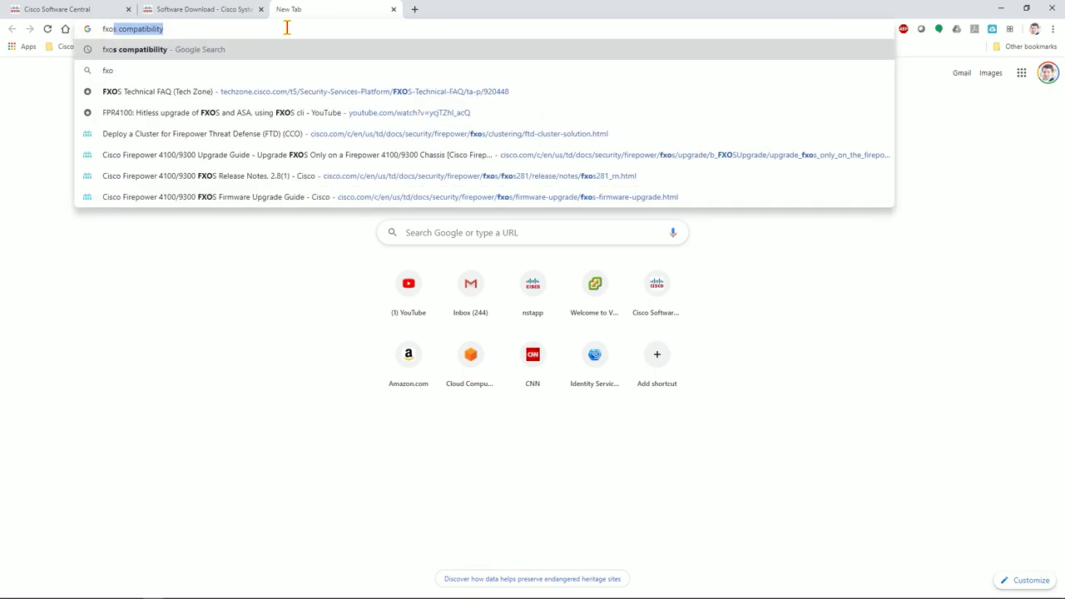
key("Right")
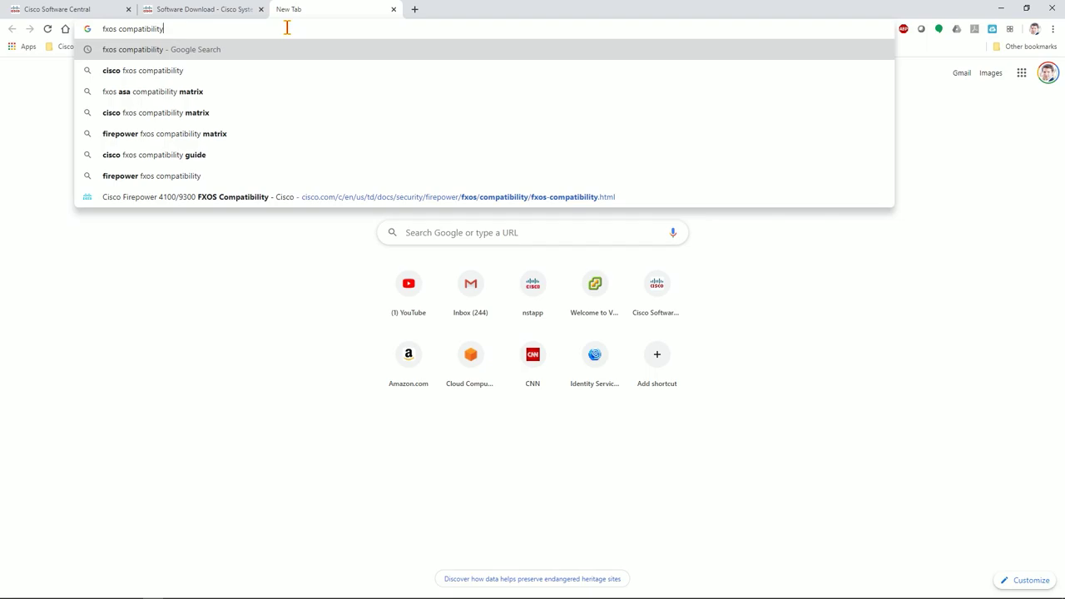
type("cisco")
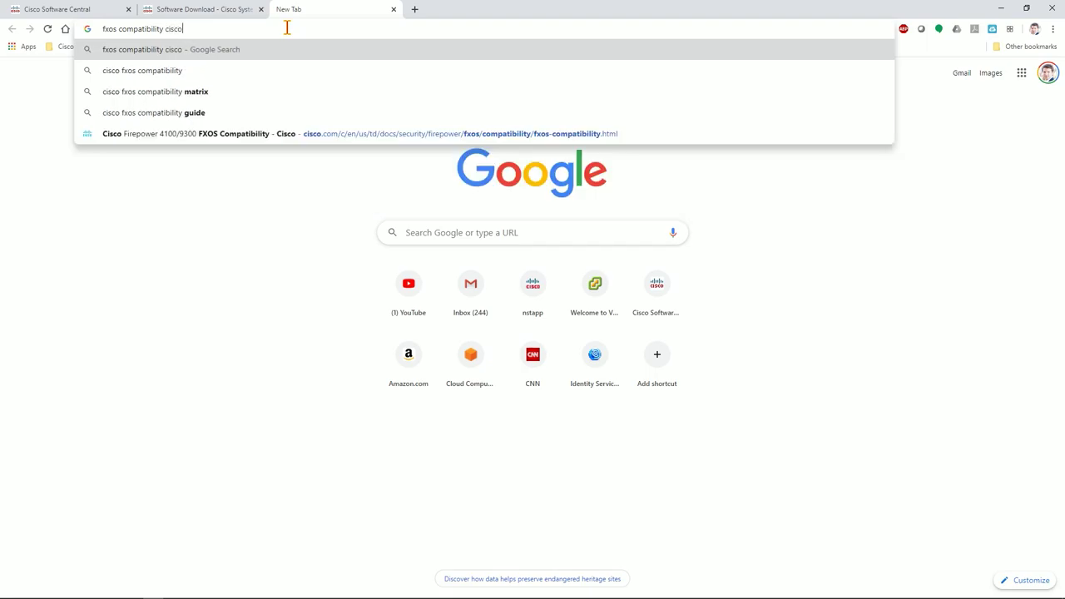
key("Return")
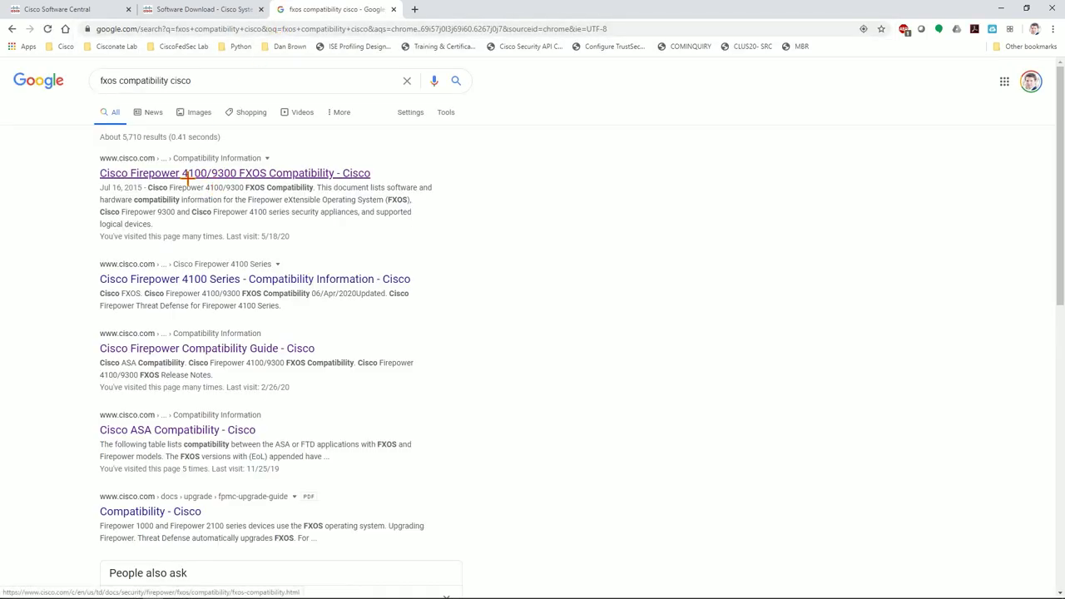
Open the Cisco Firepower 4100/9300 FXOS Compatibility result in a background tab.
scroll(124, 161, "down", 1)
scroll(150, 141, "up", 1)
middle_click(297, 173)
Confirm FXOS 2.8.1 supports the Firepower 4110, then scroll to the ASA/FTD compatibility table.
left_click(447, 10)
scroll(349, 238, "down", 1)
scroll(337, 238, "down", 4)
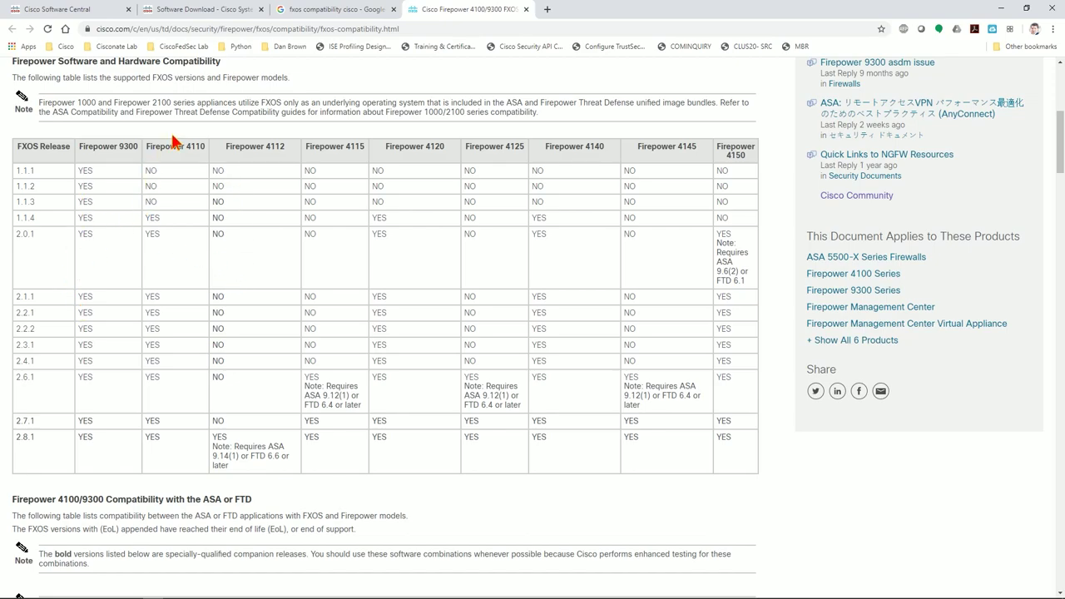
double_click(21, 437)
double_click(150, 437)
scroll(141, 393, "down", 6)
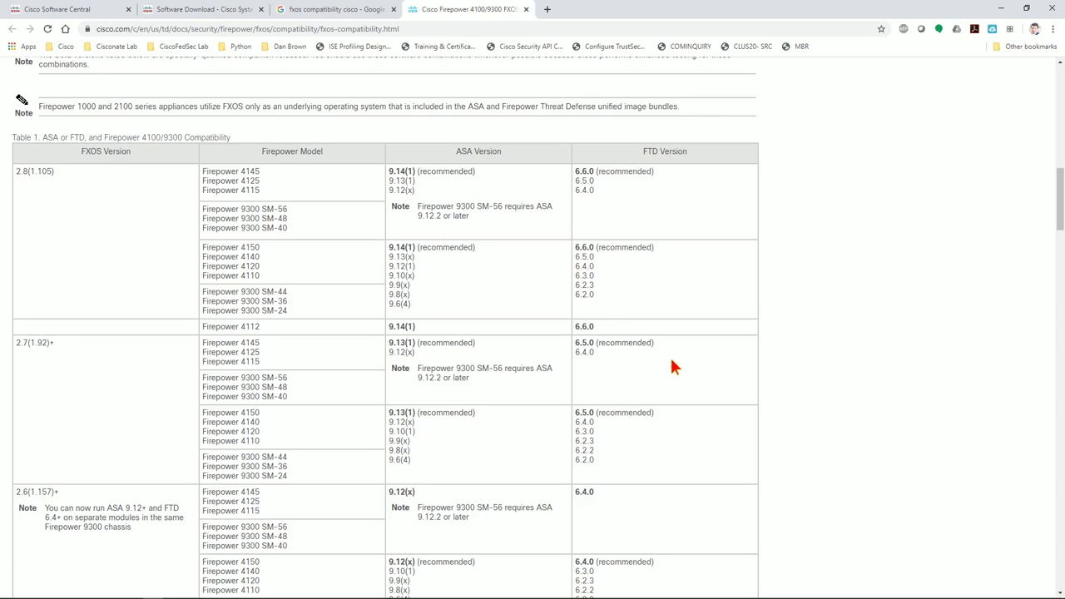
Highlight the FXOS 2.6(1.157)+ row and its FTD 6.4.0 version.
scroll(674, 366, "down", 2)
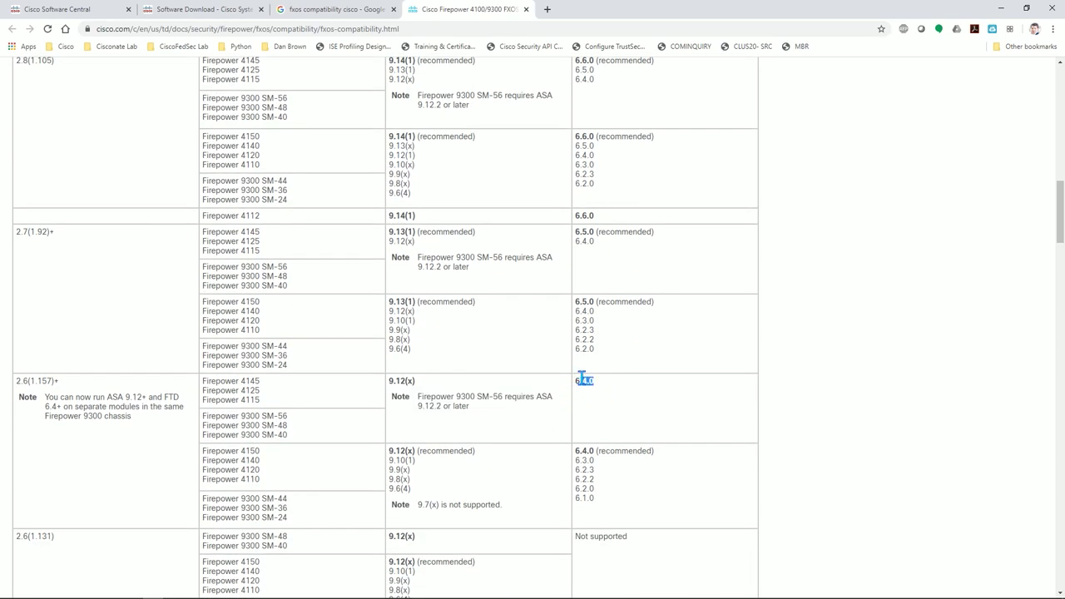
left_click(626, 381)
scroll(388, 304, "up", 6)
scroll(502, 347, "down", 6)
left_click_drag(601, 382, 171, 388)
left_click(99, 387)
left_click_drag(60, 381, 21, 382)
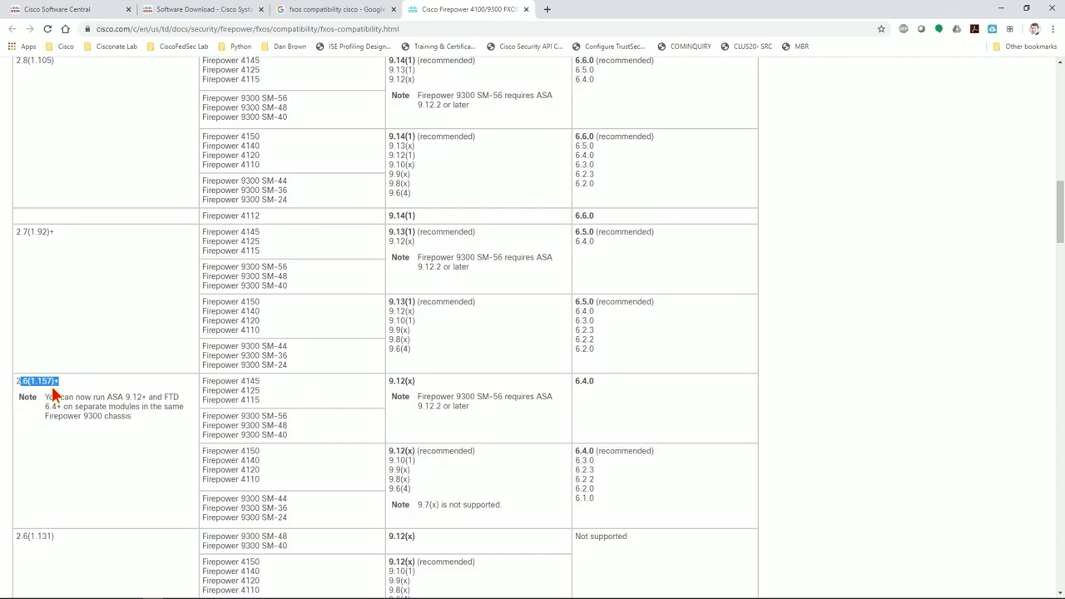
left_click_drag(598, 383, 573, 381)
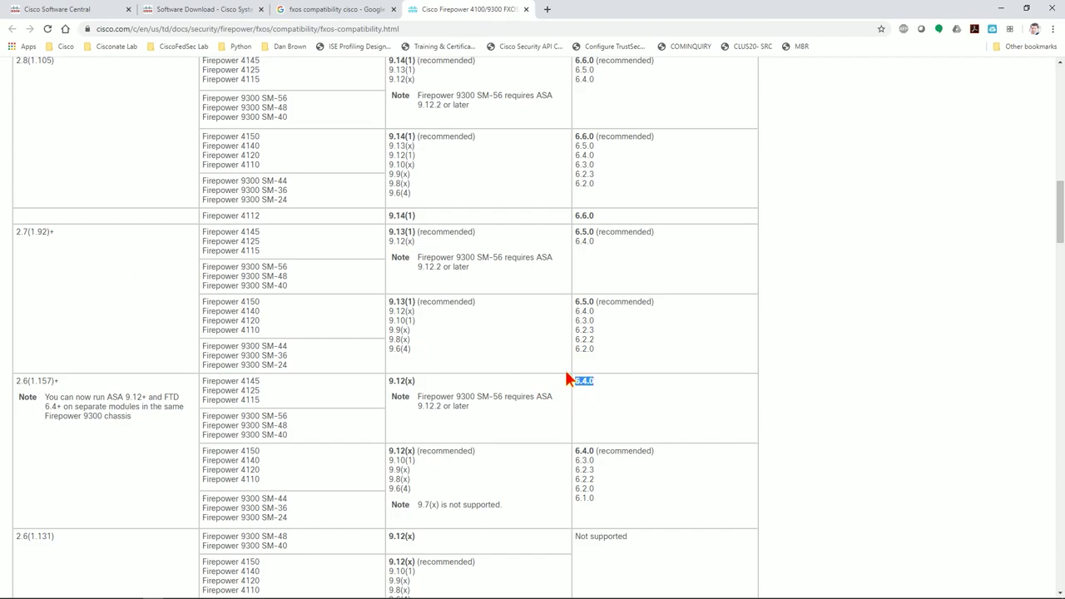
left_click_drag(60, 381, 18, 381)
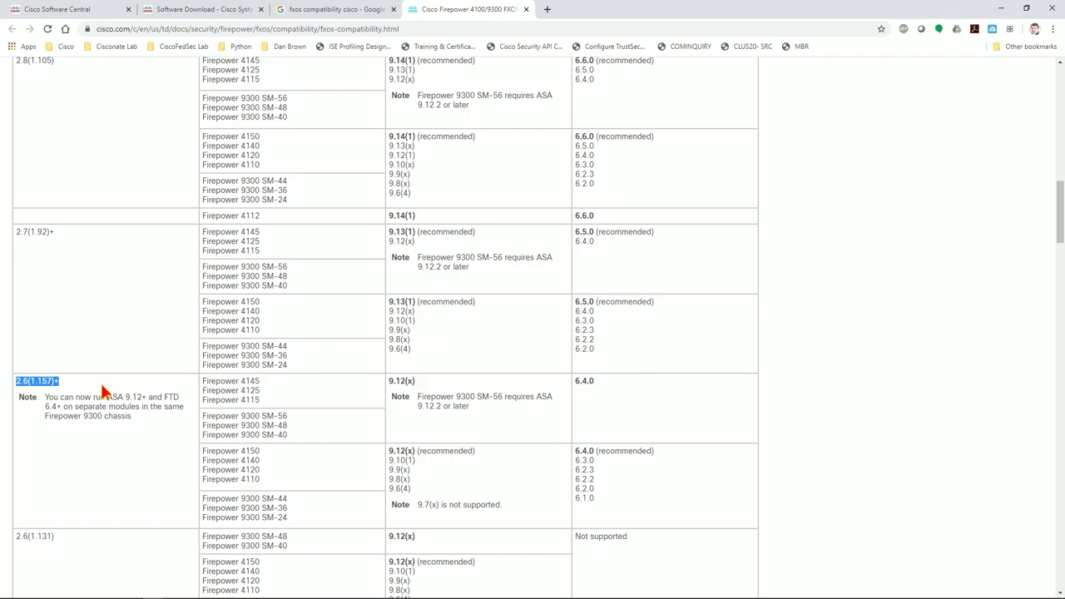
Zoom the page in, highlight the 2.7(1.92)+ row, and return to the Google results.
left_click(441, 225)
key("ctrl+plus")
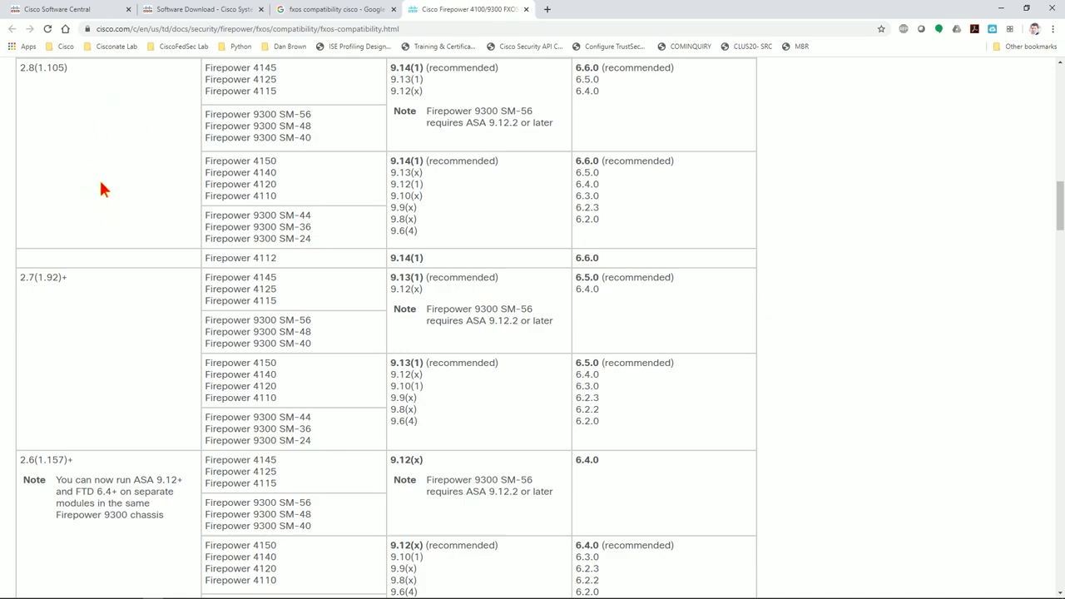
left_click_drag(19, 278, 72, 287)
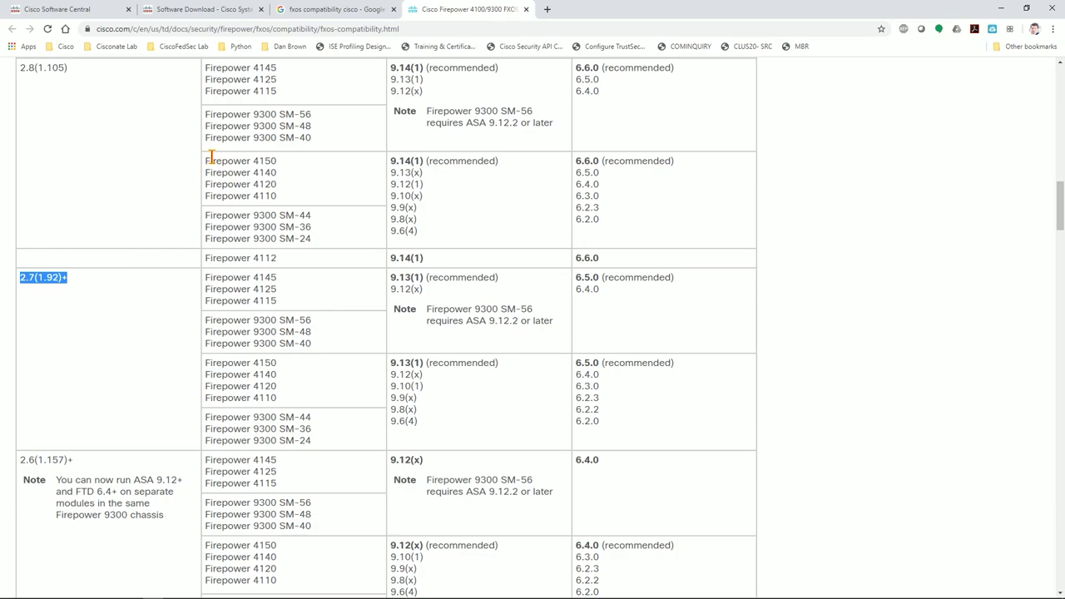
left_click(367, 9)
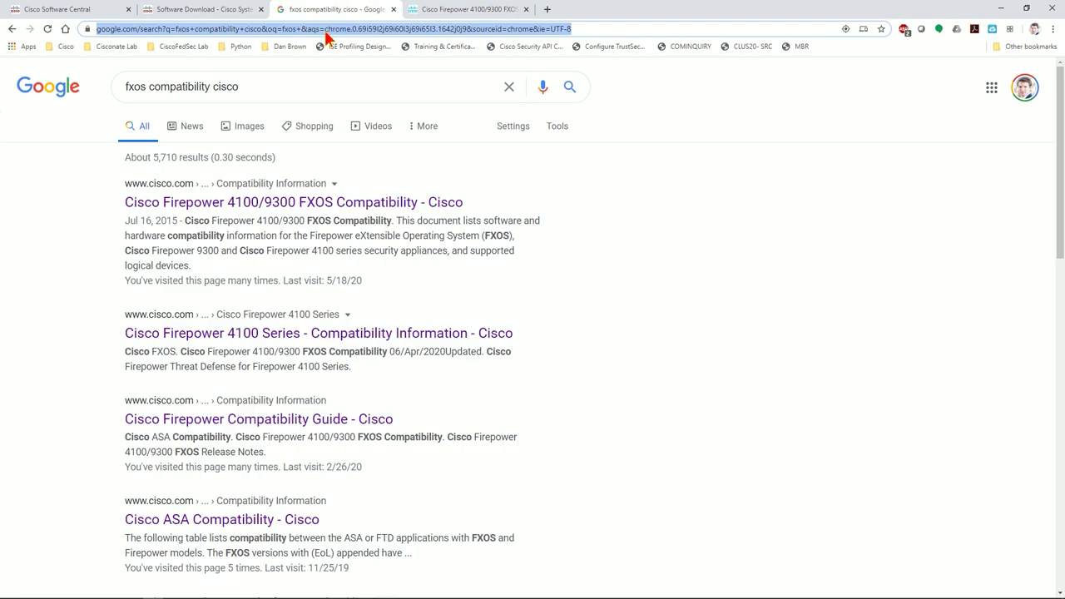
Search Google for 'cisco fxos release notes'.
type("cisco fsxco")
key("BackSpace")
key("BackSpace")
key("BackSpace")
key("BackSpace")
type("xos release notes")
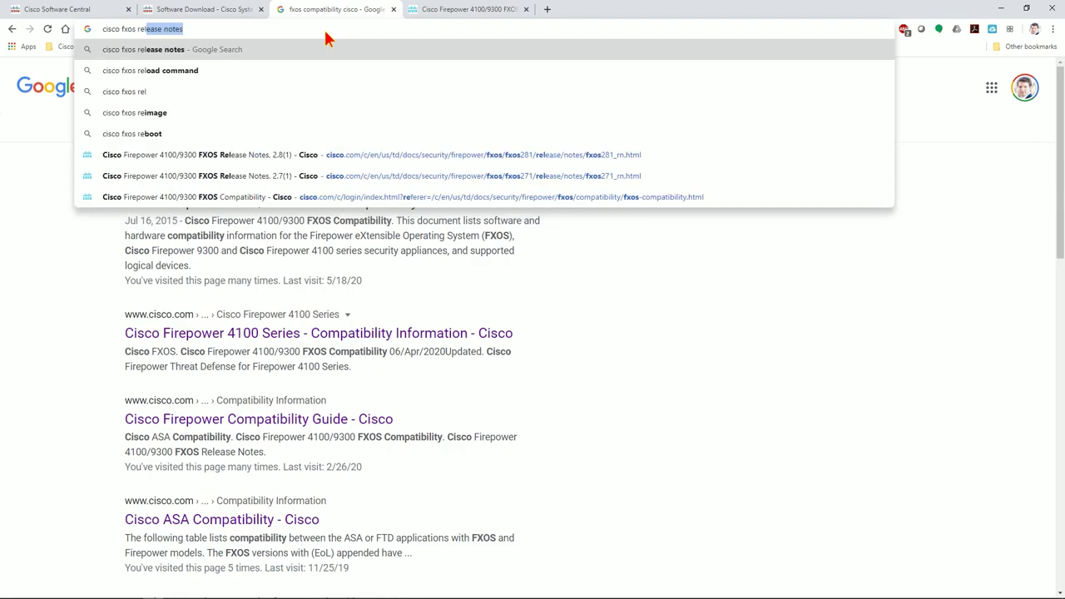
key("Return")
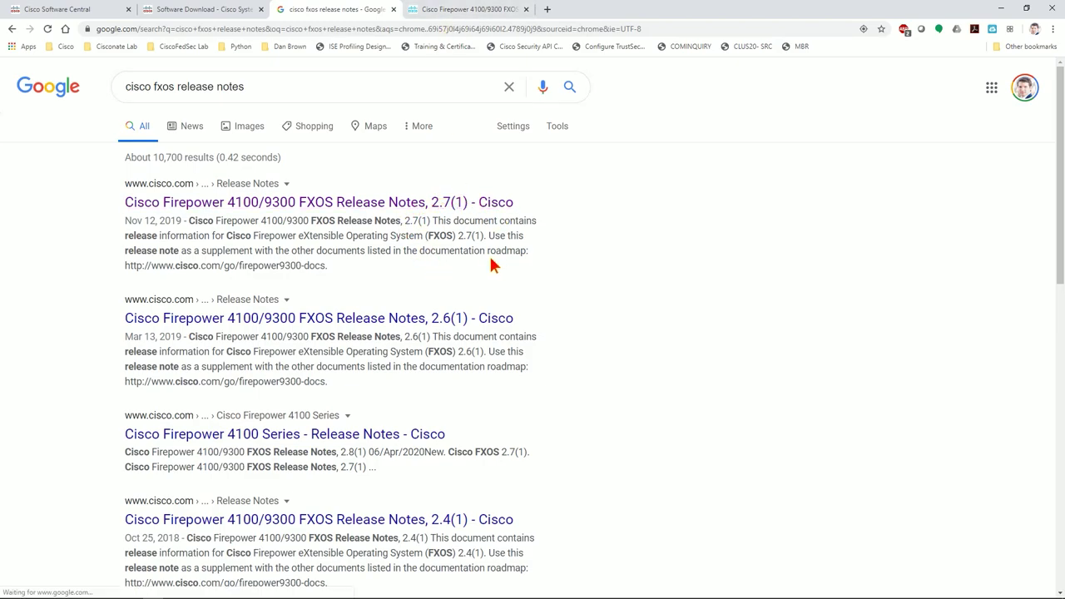
Open the FXOS Release Notes, 2.8(1) result in a new tab.
scroll(491, 257, "down", 4)
scroll(450, 416, "up", 1)
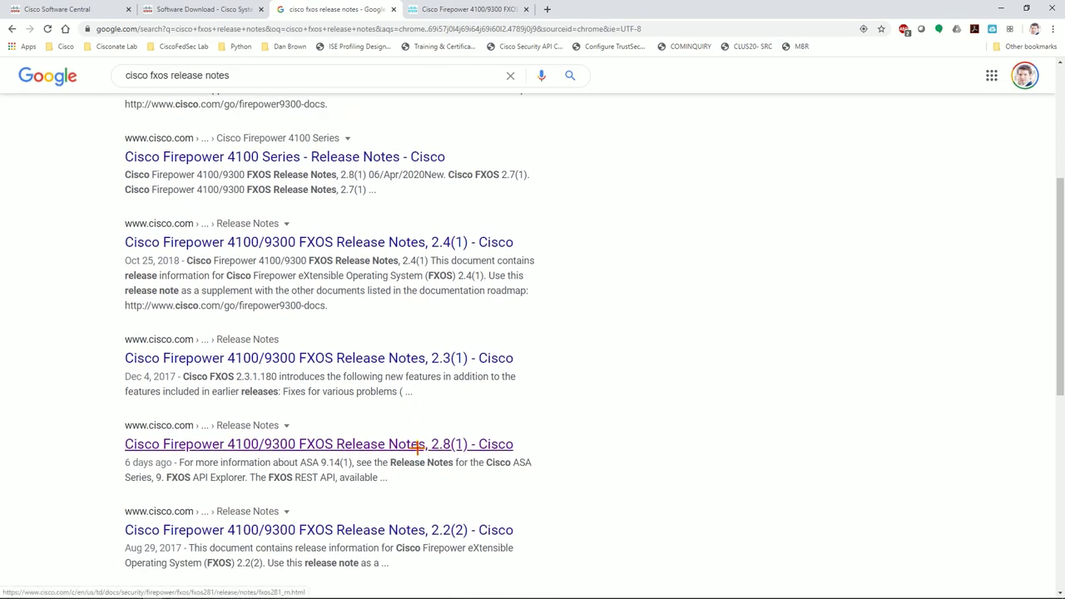
scroll(416, 309, "up", 2)
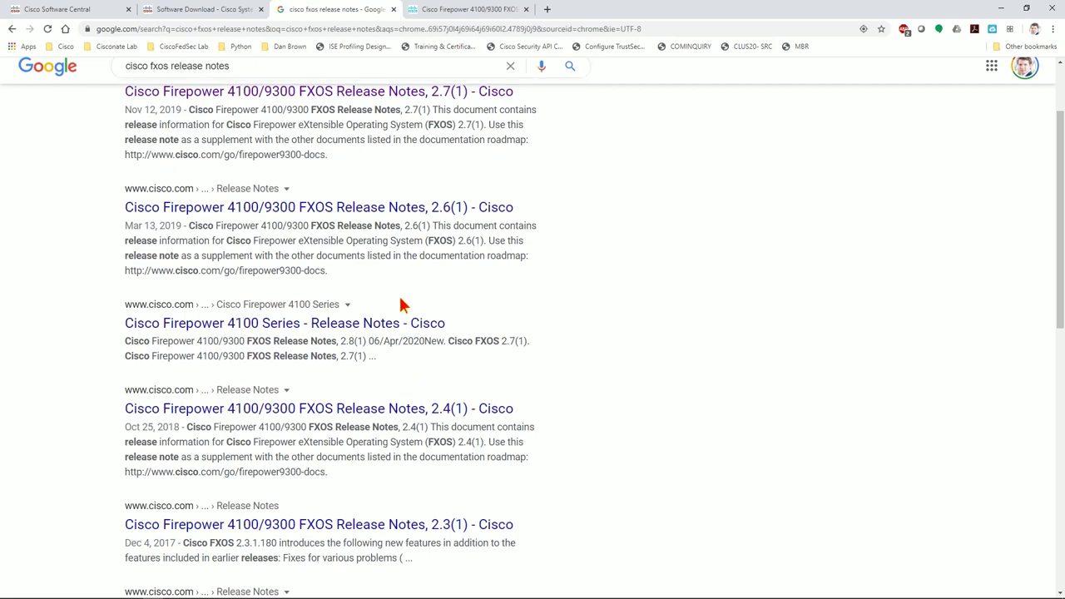
scroll(404, 304, "down", 2)
scroll(415, 444, "down", 1)
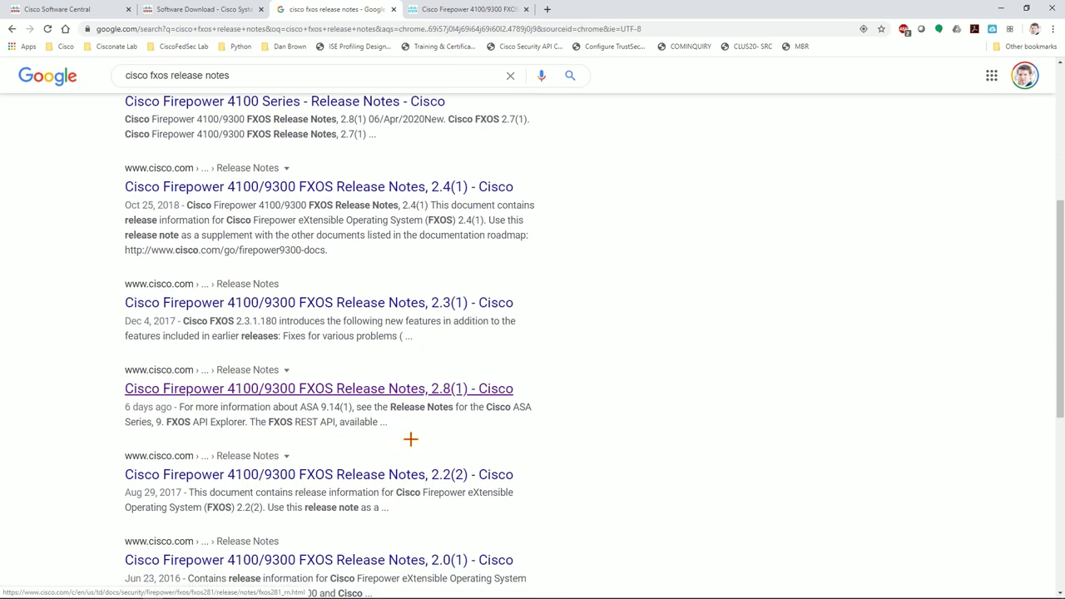
middle_click(420, 389)
Find Upgrade Instructions in the 2.8(1) release notes and highlight which builds can upgrade.
left_click(466, 11)
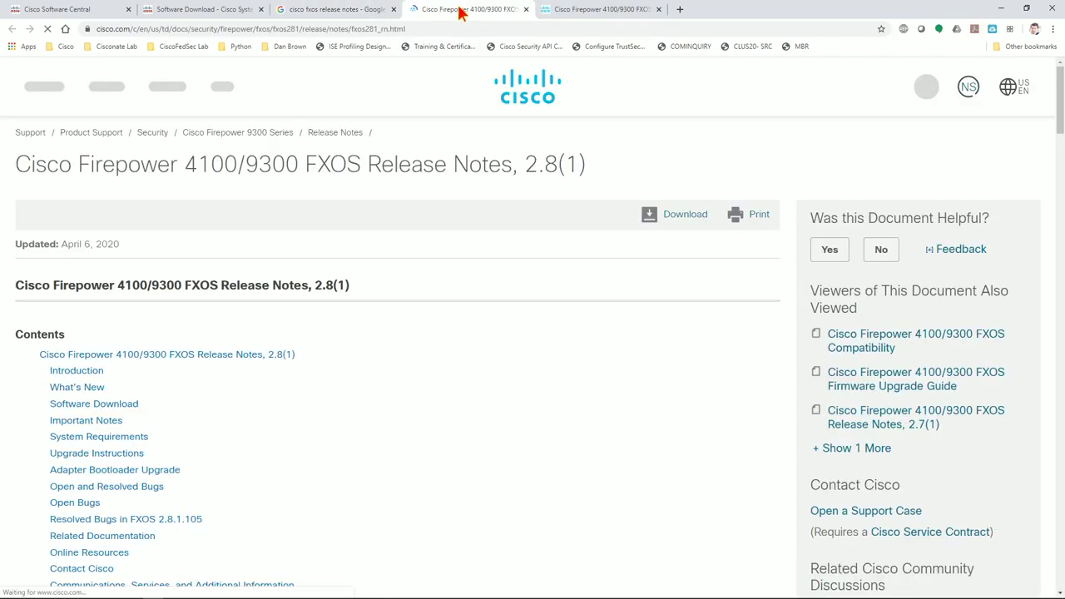
scroll(358, 345, "down", 5)
scroll(352, 194, "down", 1)
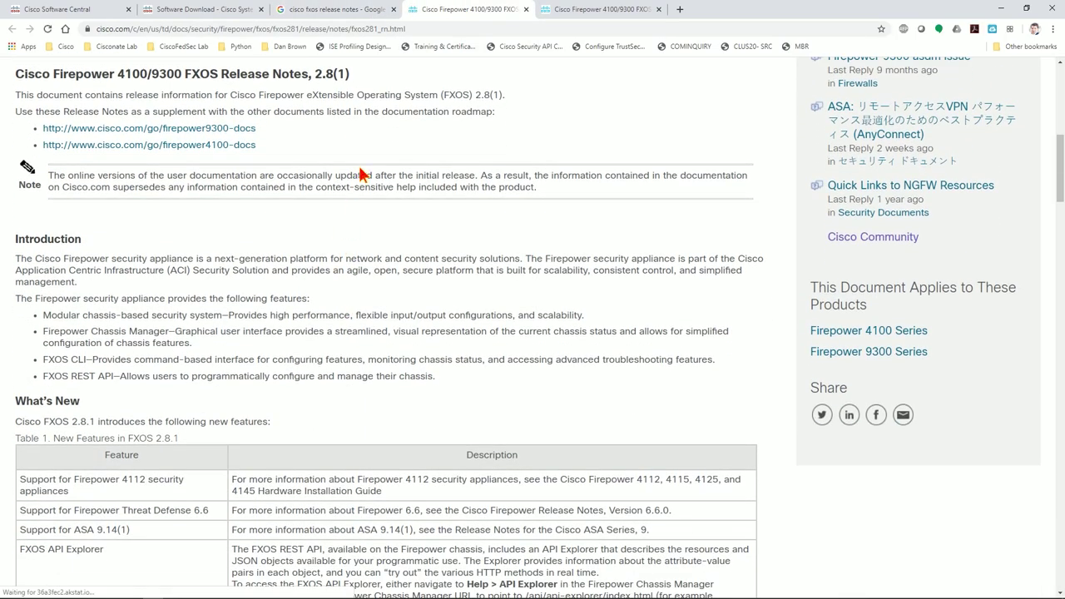
scroll(353, 197, "down", 4)
scroll(357, 222, "down", 3)
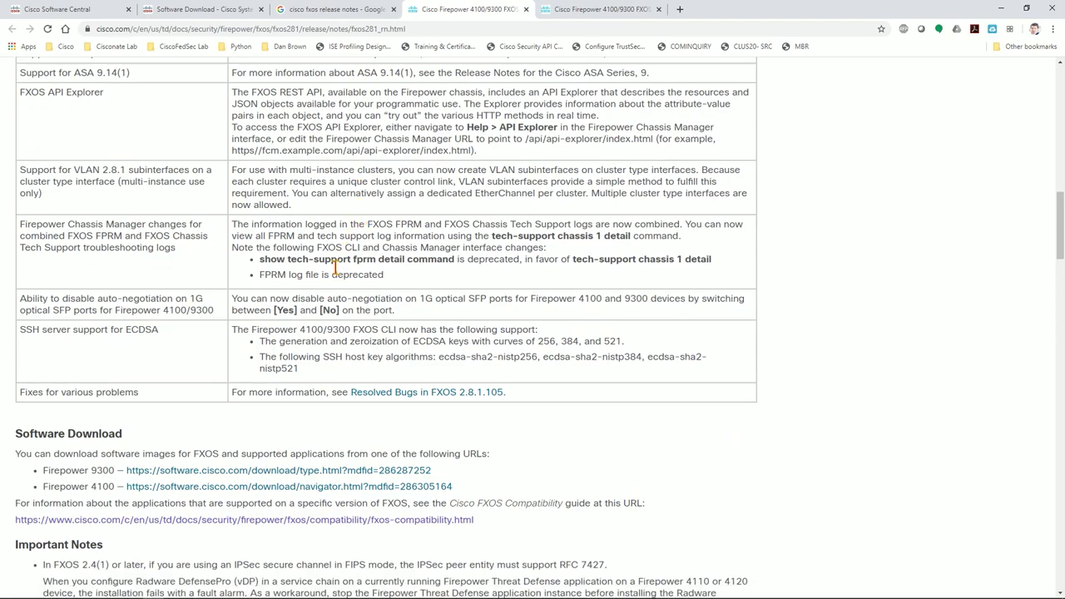
scroll(366, 337, "down", 1)
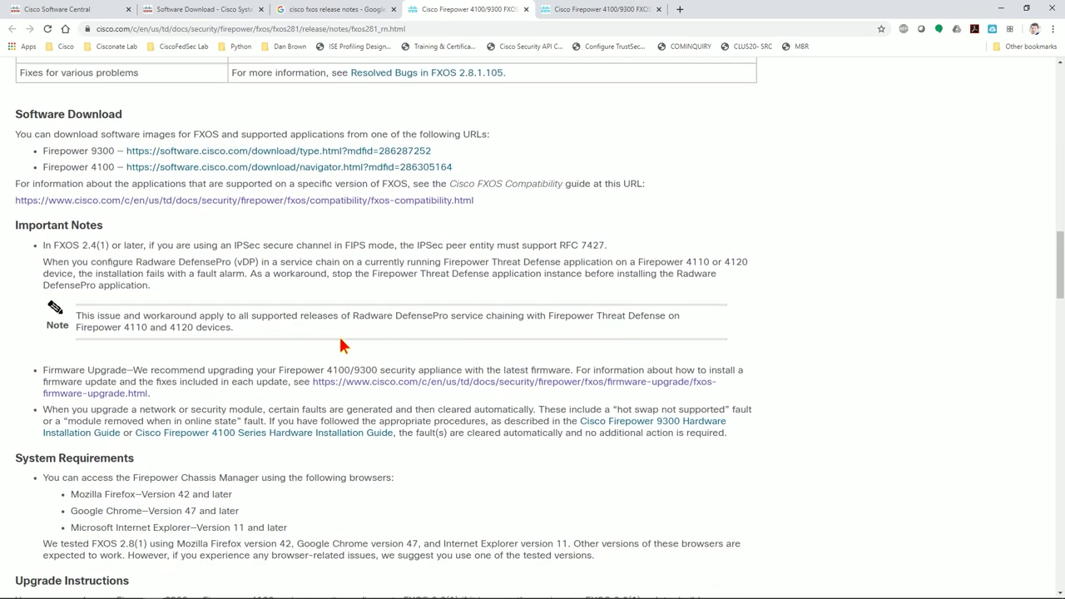
scroll(283, 366, "down", 3)
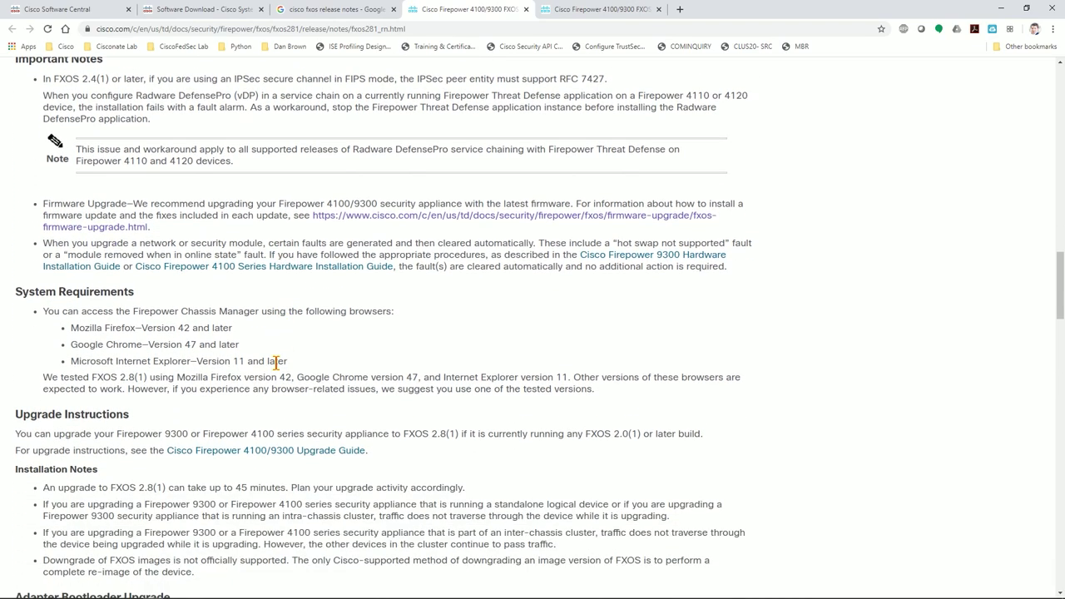
left_click_drag(15, 303, 131, 303)
left_click_drag(25, 323, 717, 329)
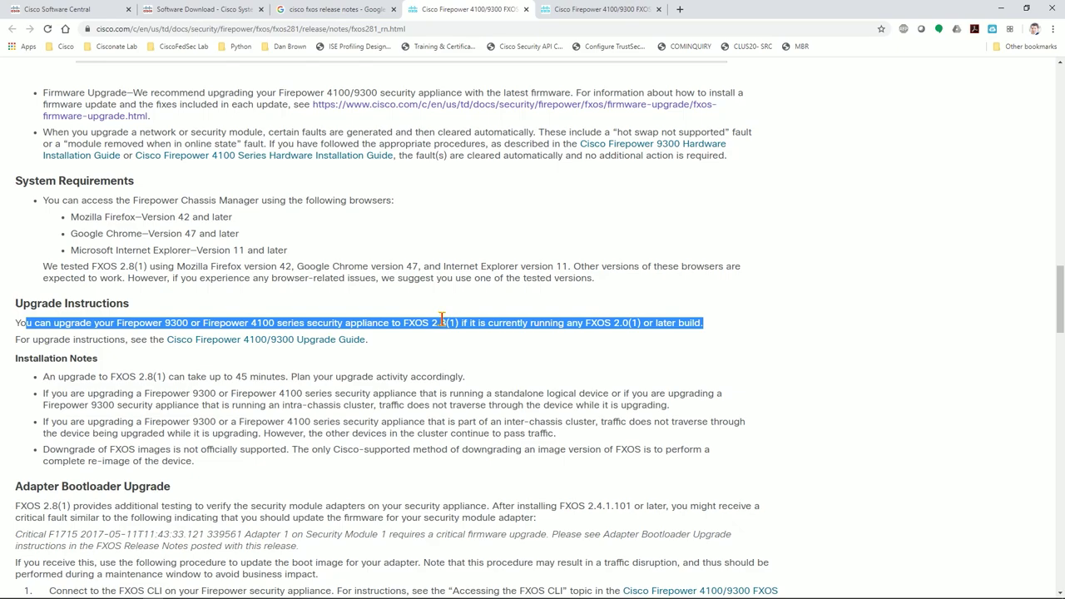
Highlight the Installation Notes, including the 45-minute upgrade note and FXOS 2.8(1) mention.
left_click_drag(16, 359, 487, 392)
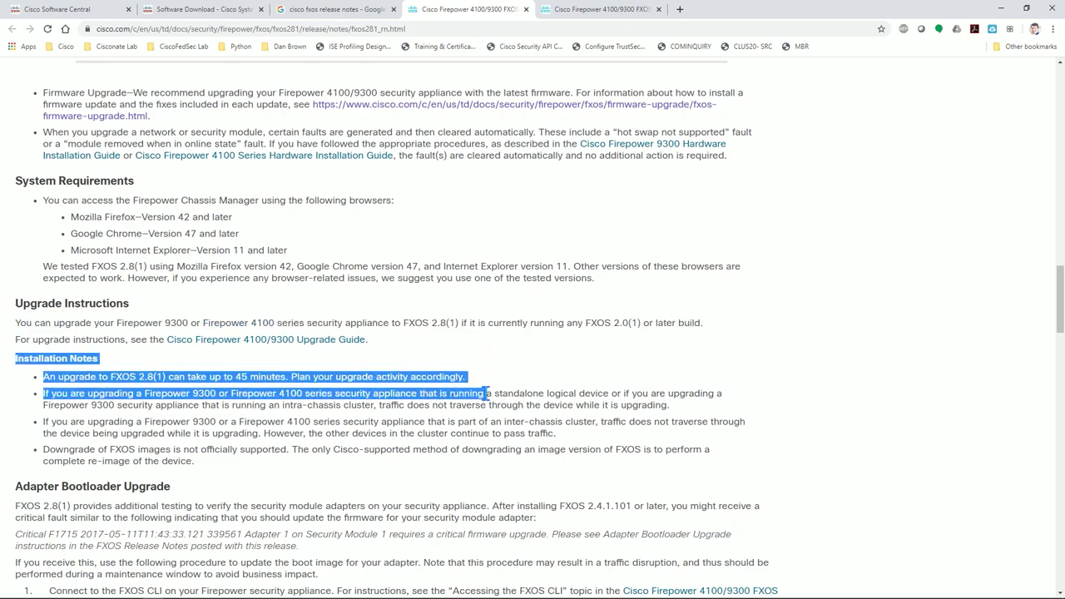
left_click(532, 356)
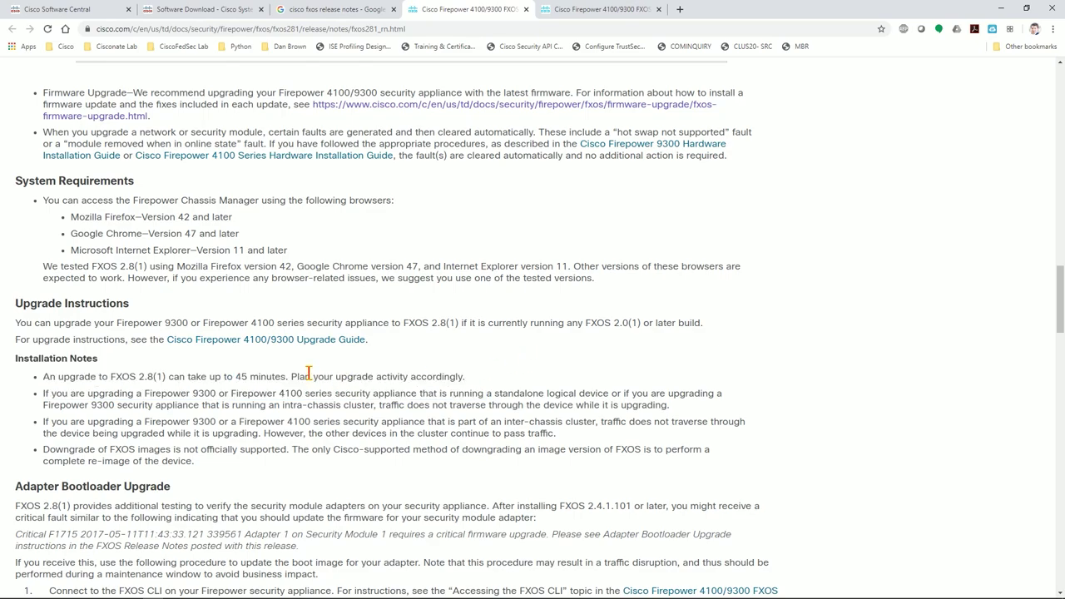
left_click_drag(464, 377, 347, 377)
left_click(135, 376)
left_click_drag(98, 376, 181, 376)
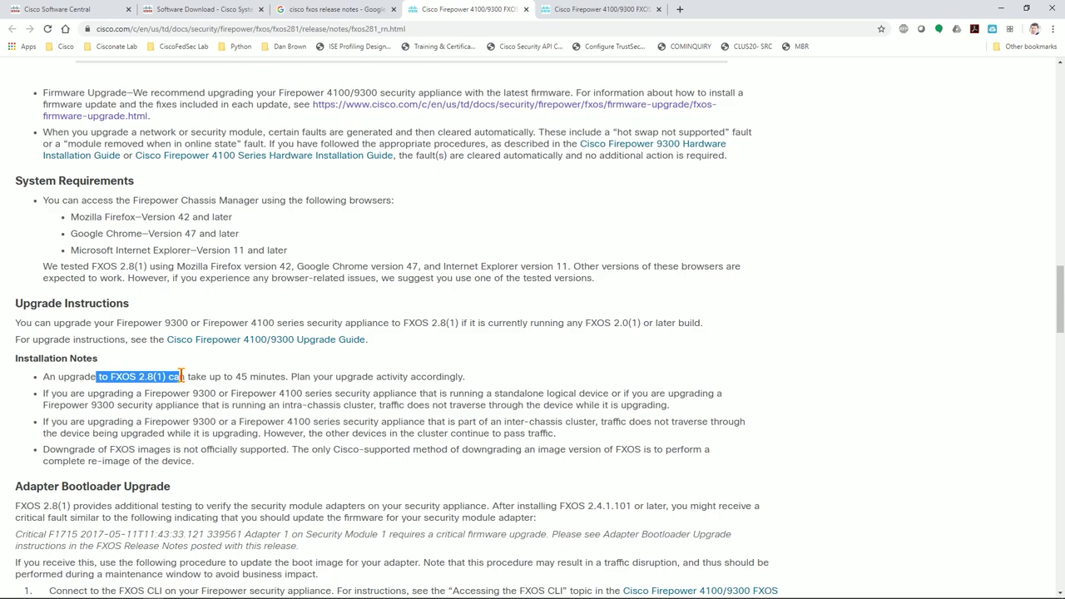
Search Google for 'fxos firmware upgrade' and open the Firmware Upgrade Guide result in a new tab.
left_click(342, 12)
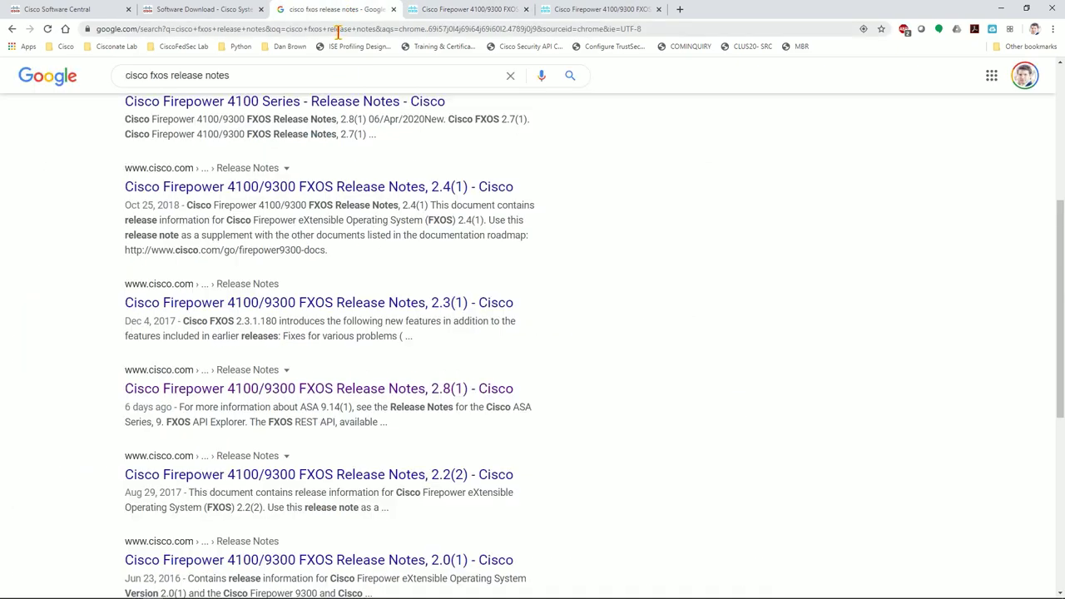
left_click(338, 32)
type("fxos firm")
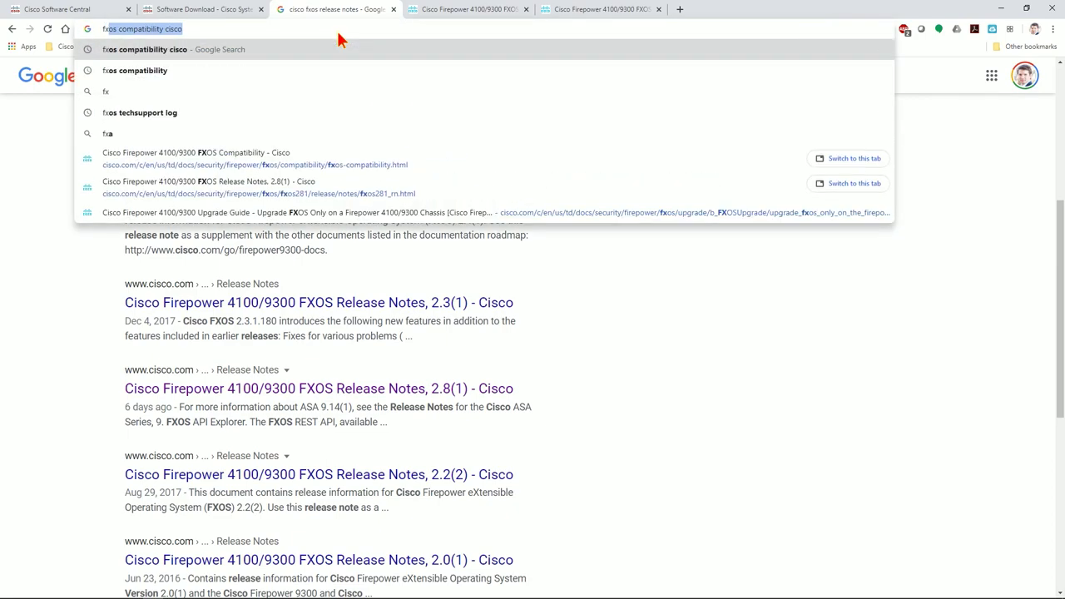
type("ware ")
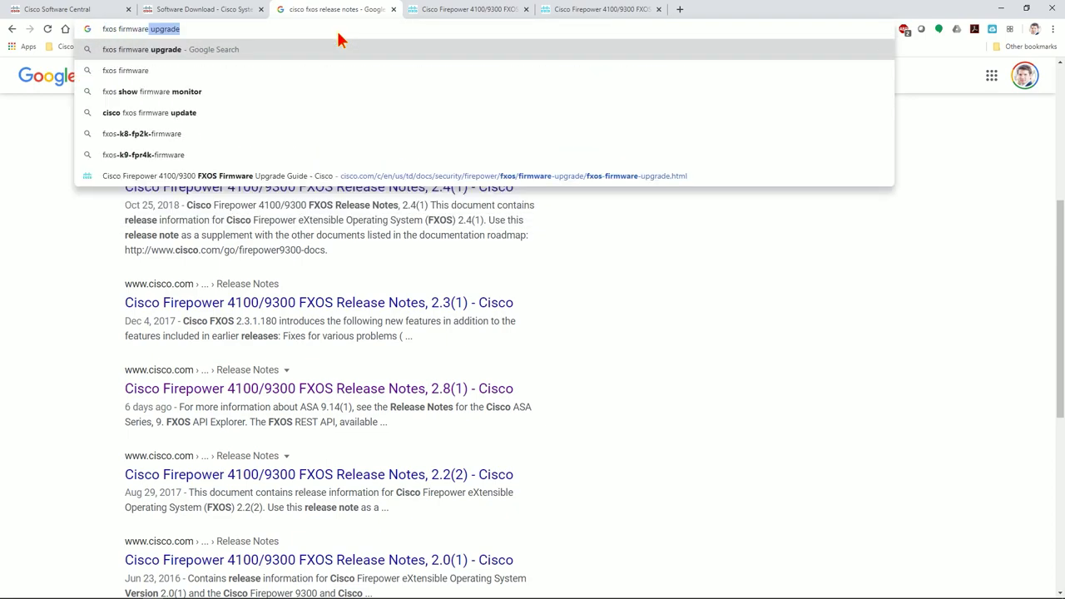
type("upgrade")
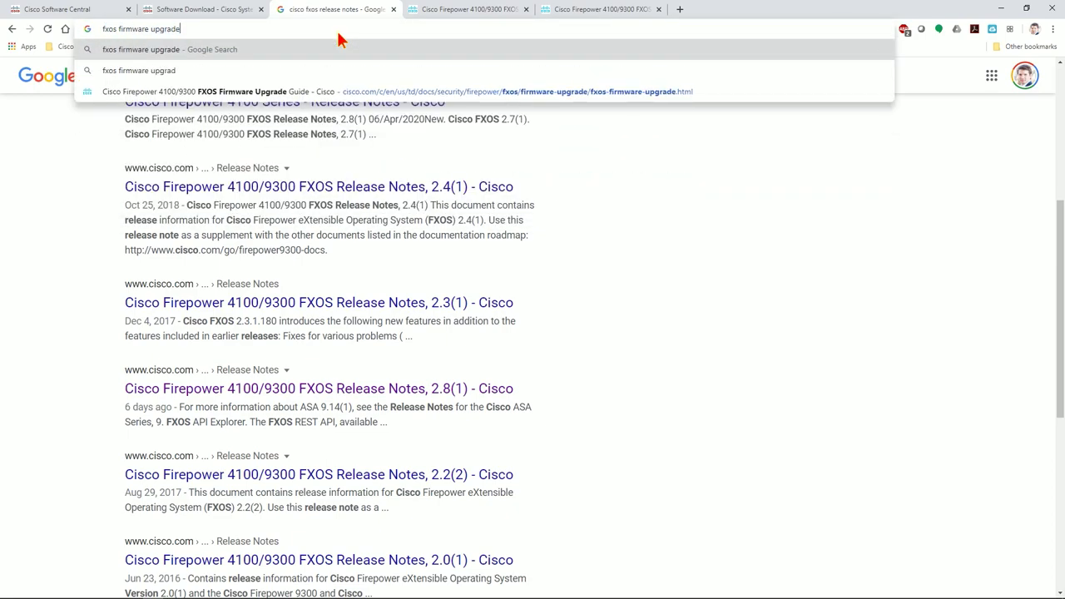
key("Return")
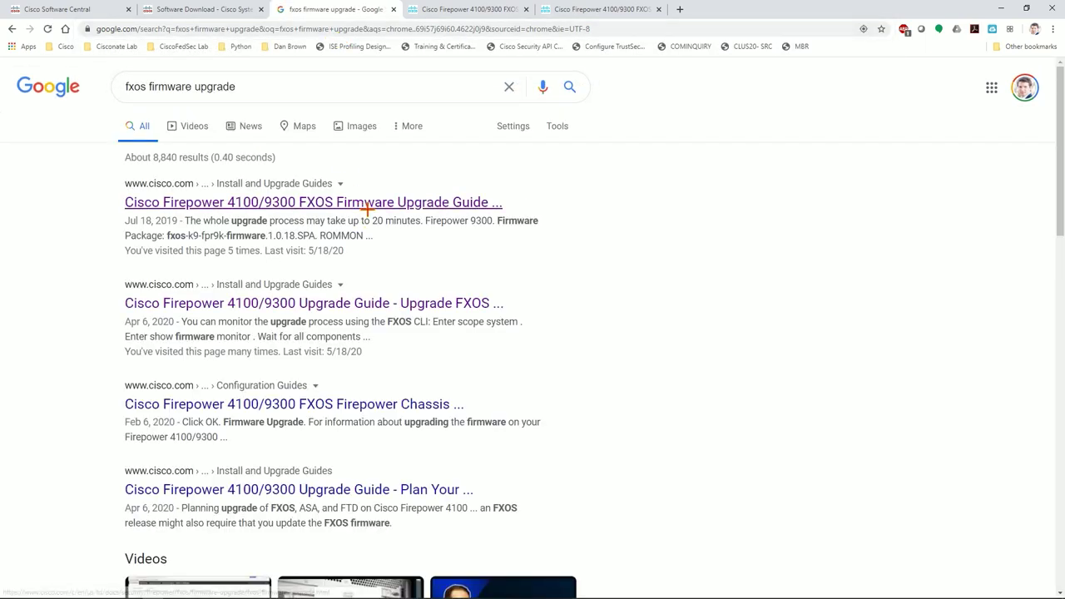
middle_click(366, 203)
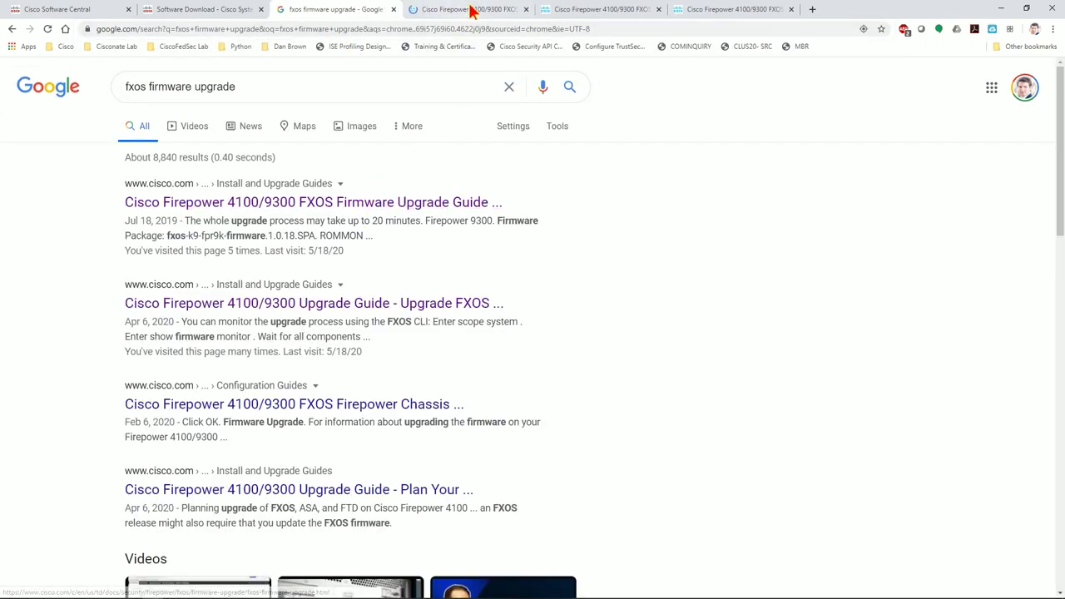
Scroll the firmware upgrade guide down to the firmware packages table.
left_click(471, 11)
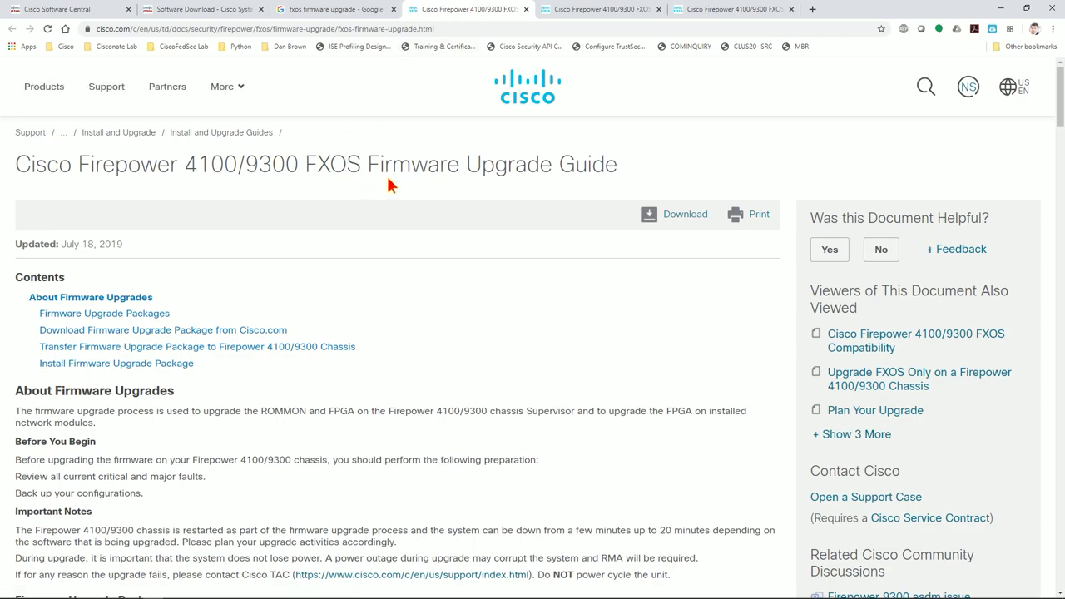
scroll(255, 260, "down", 3)
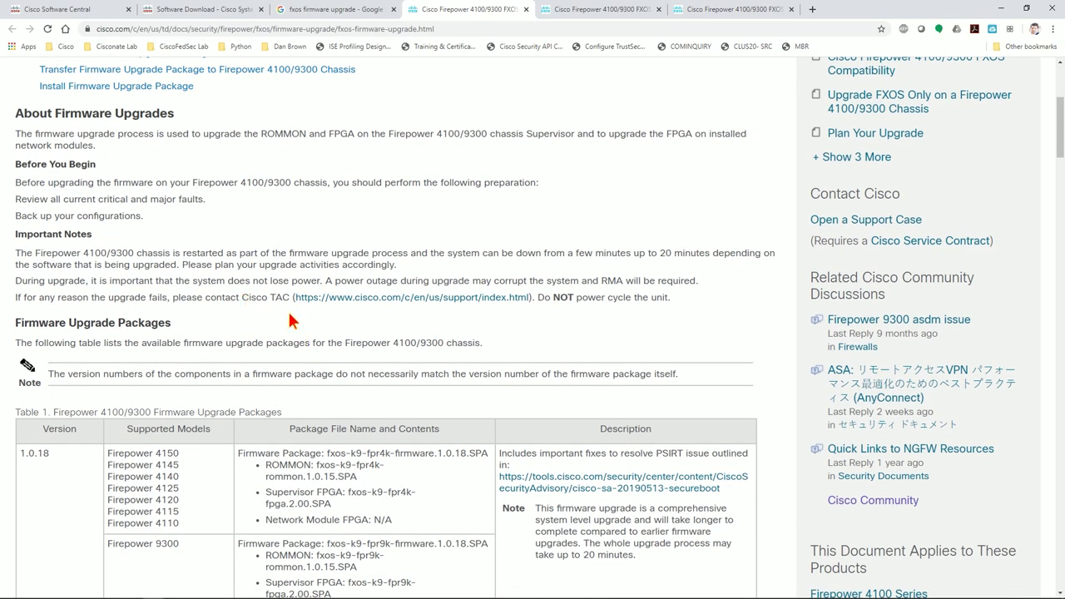
scroll(288, 309, "down", 3)
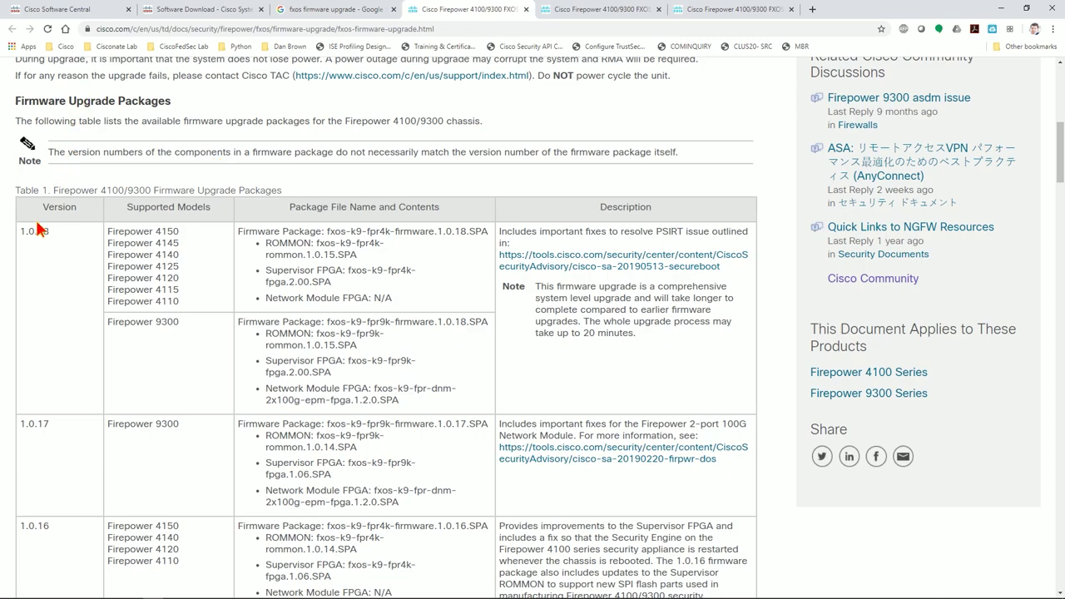
scroll(39, 228, "down", 1)
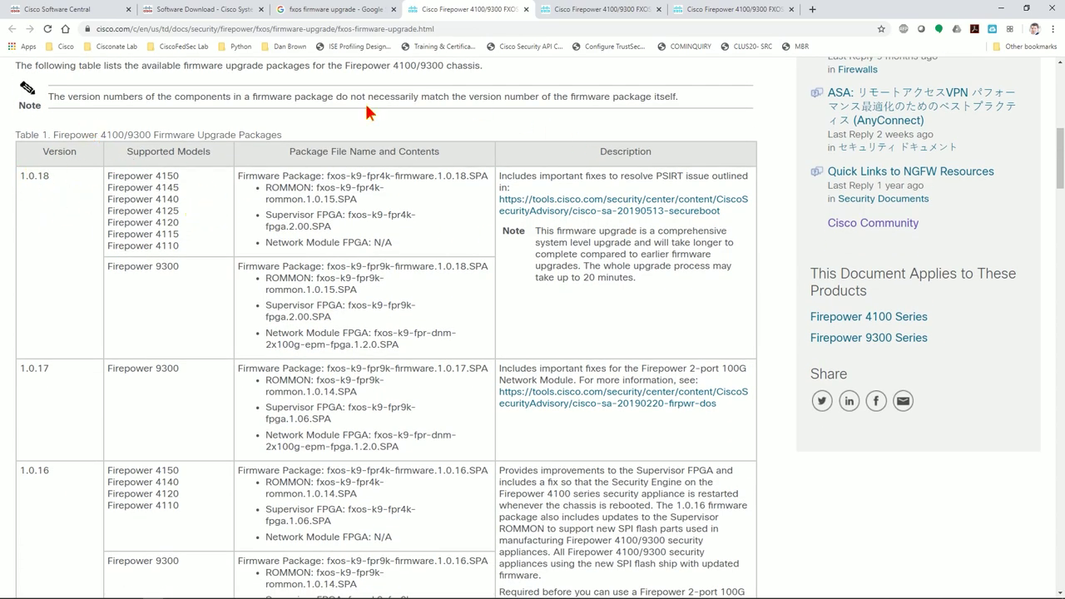
scroll(332, 179, "down", 1)
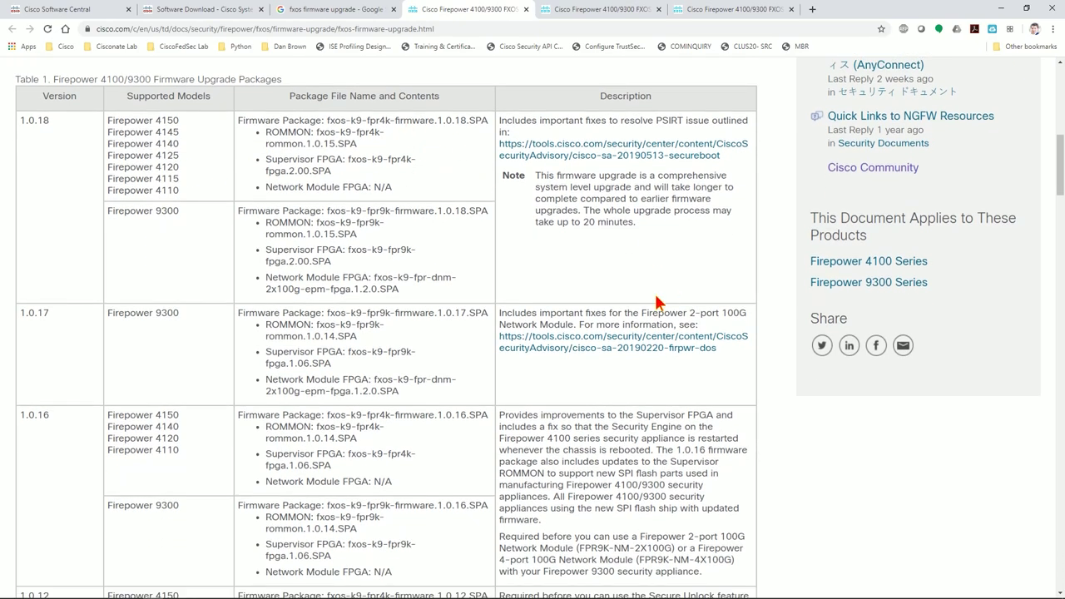
scroll(570, 293, "down", 4)
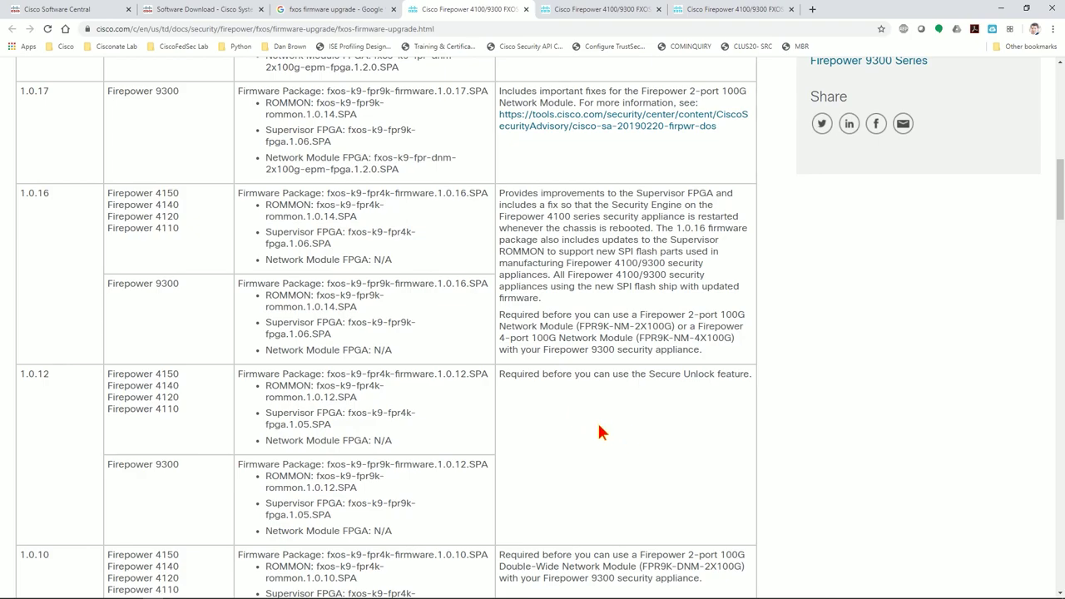
scroll(602, 433, "down", 1)
Mark firmware version 1.0.18 and its PSIRT issue note in the packages table.
left_click_drag(542, 319, 745, 320)
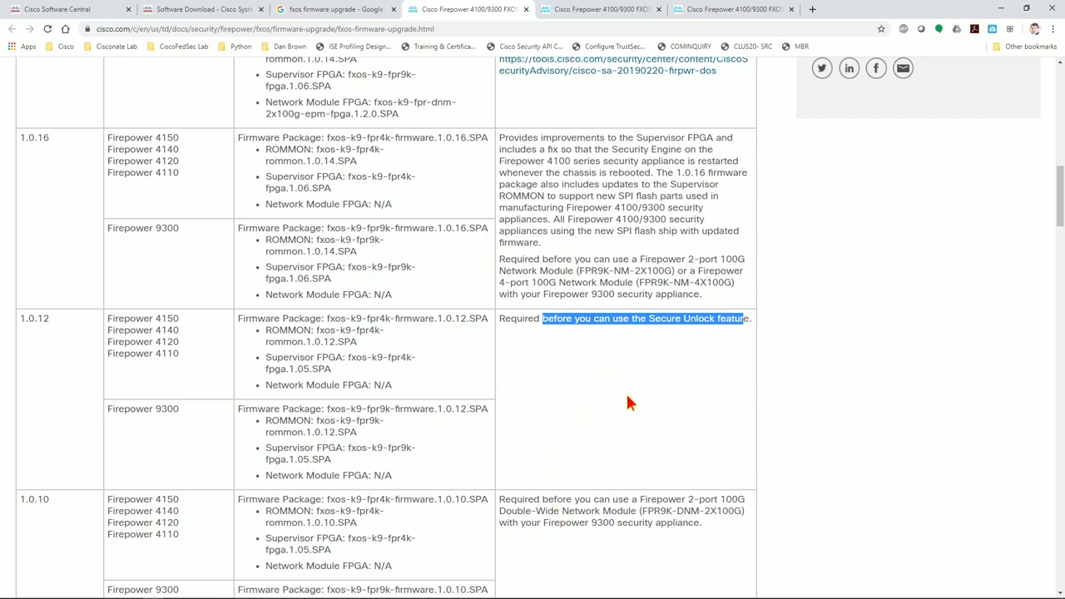
scroll(628, 403, "up", 1)
left_click_drag(502, 314, 738, 349)
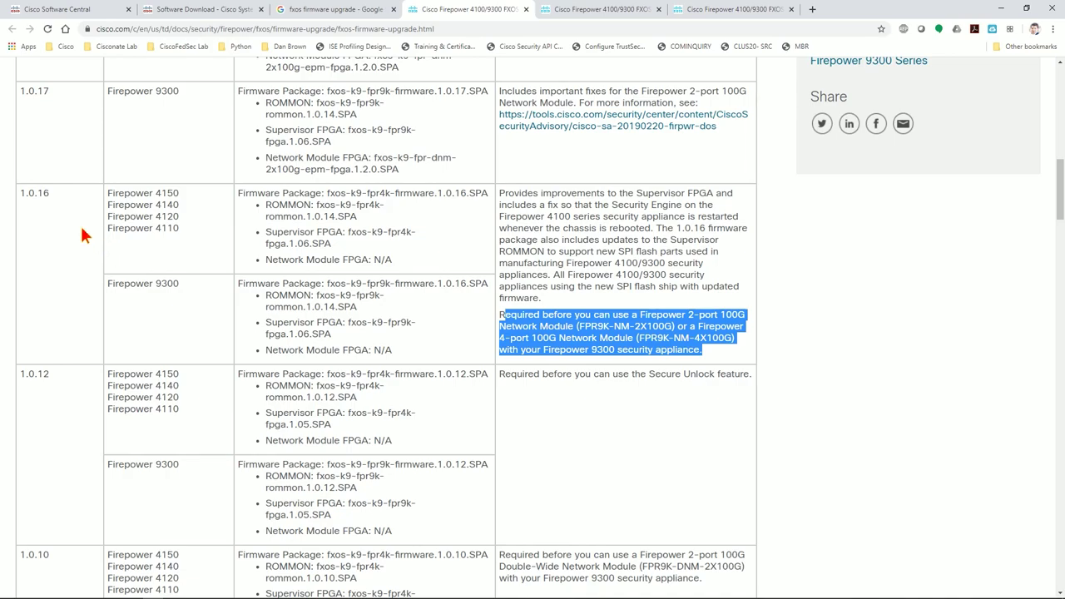
scroll(640, 111, "up", 3)
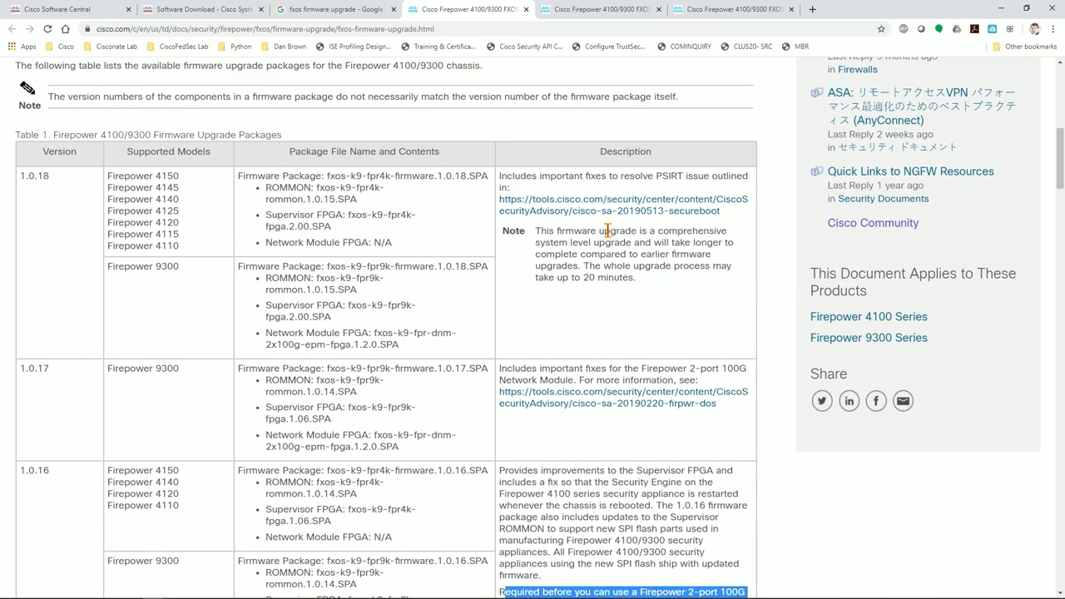
left_click_drag(654, 121, 737, 122)
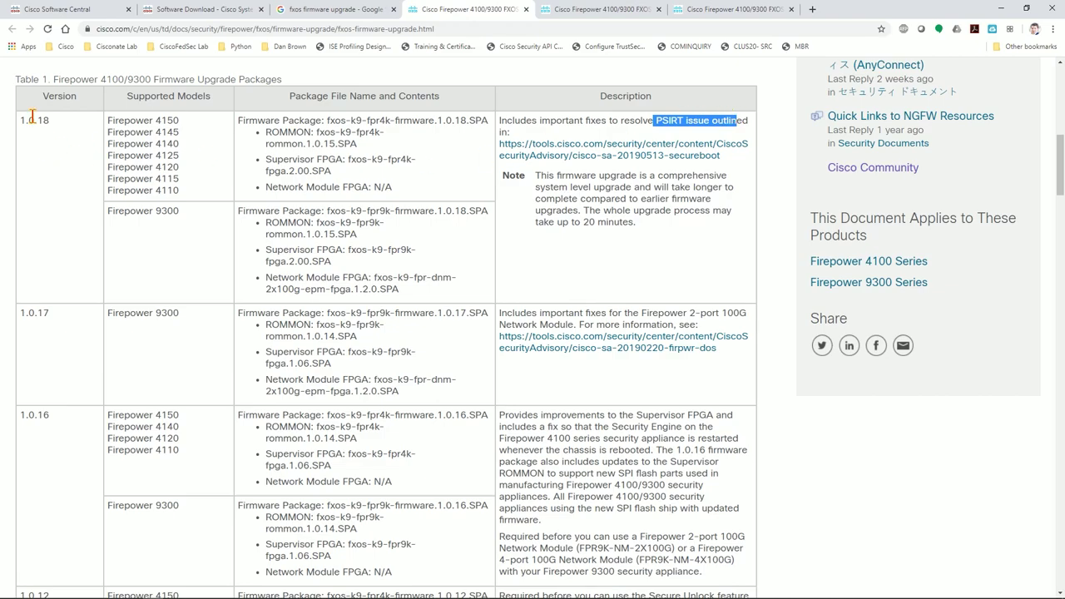
left_click_drag(19, 120, 55, 123)
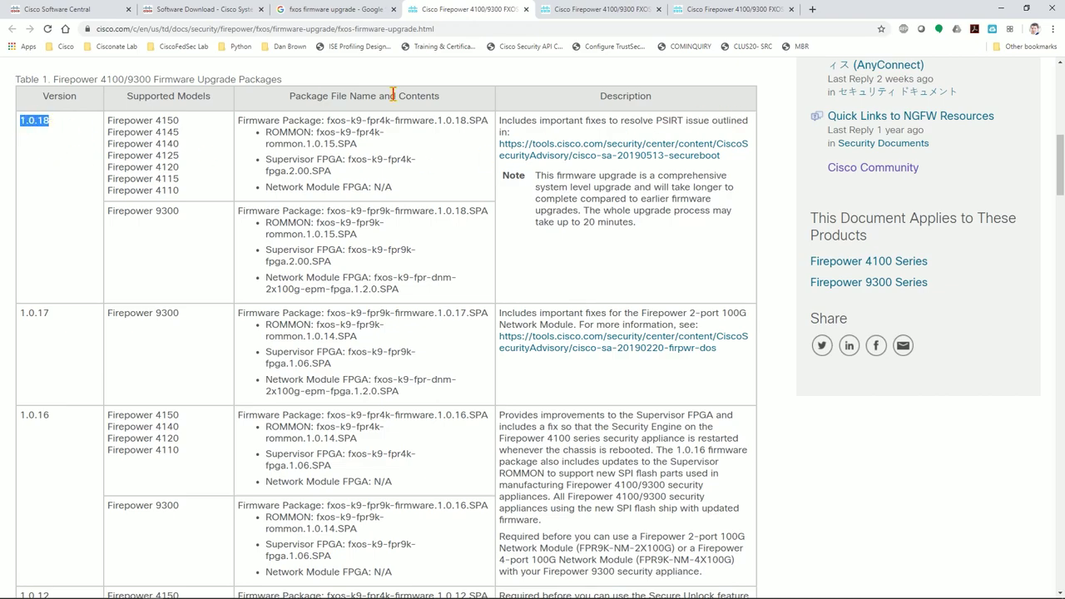
Recheck the FXOS 2.8(1) release notes, then go to the Firepower 4110 Software Download page.
left_click(616, 12)
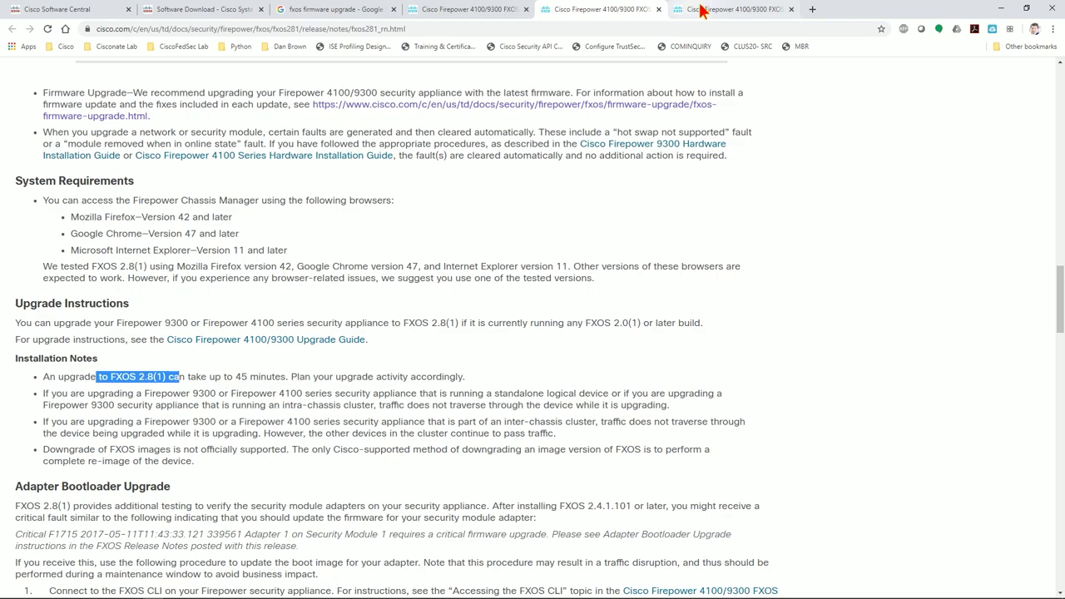
scroll(258, 275, "up", 1)
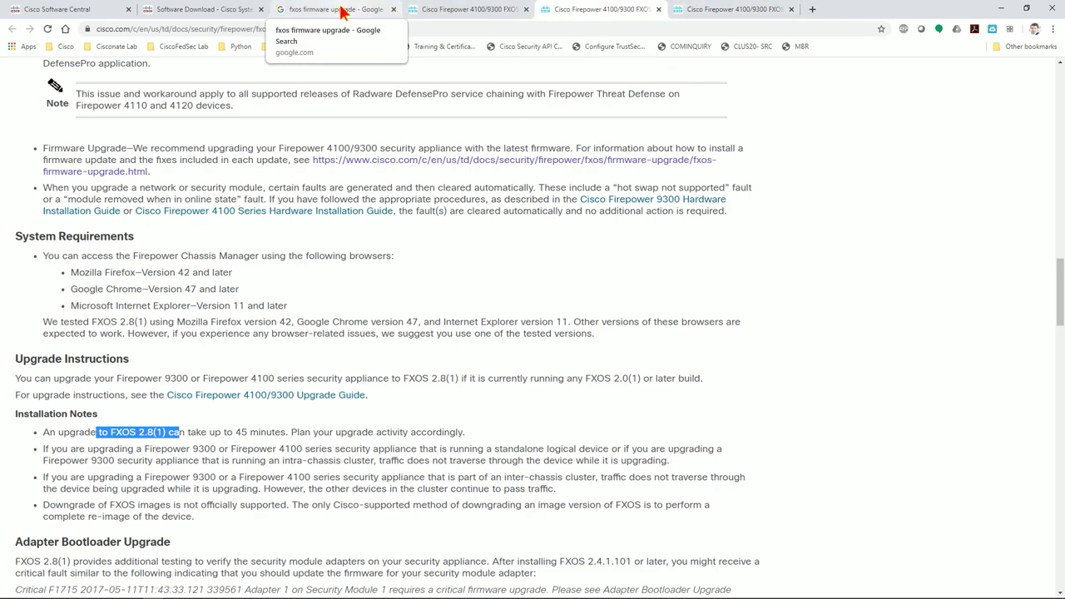
left_click(219, 9)
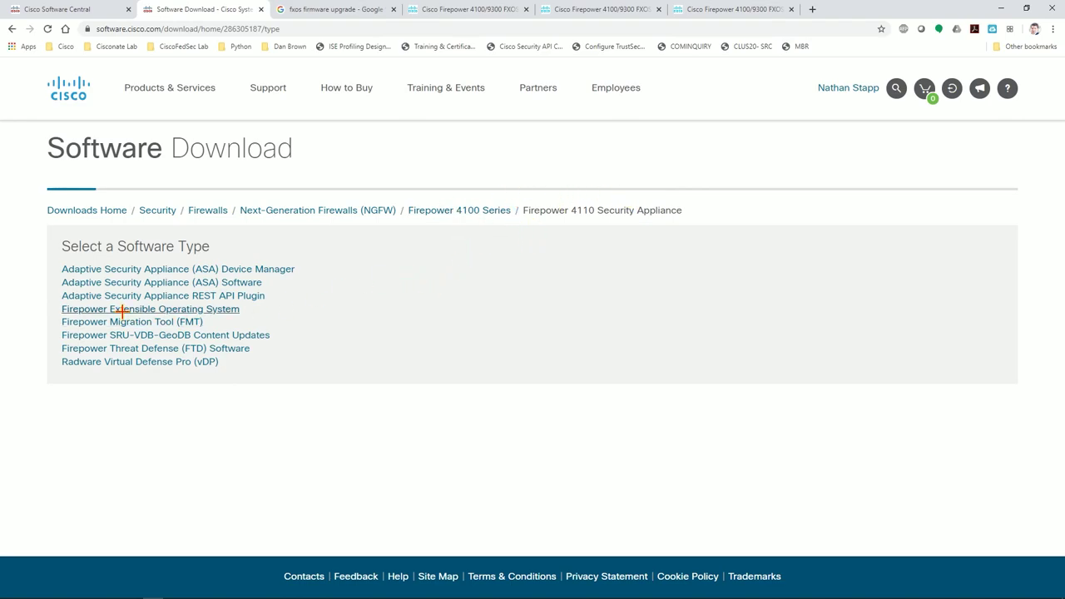
Download fxos-k9.2.8.1.105.SPA from release 2.8.1.105 after accepting the licence, then expand the firmware releases.
left_click(152, 308)
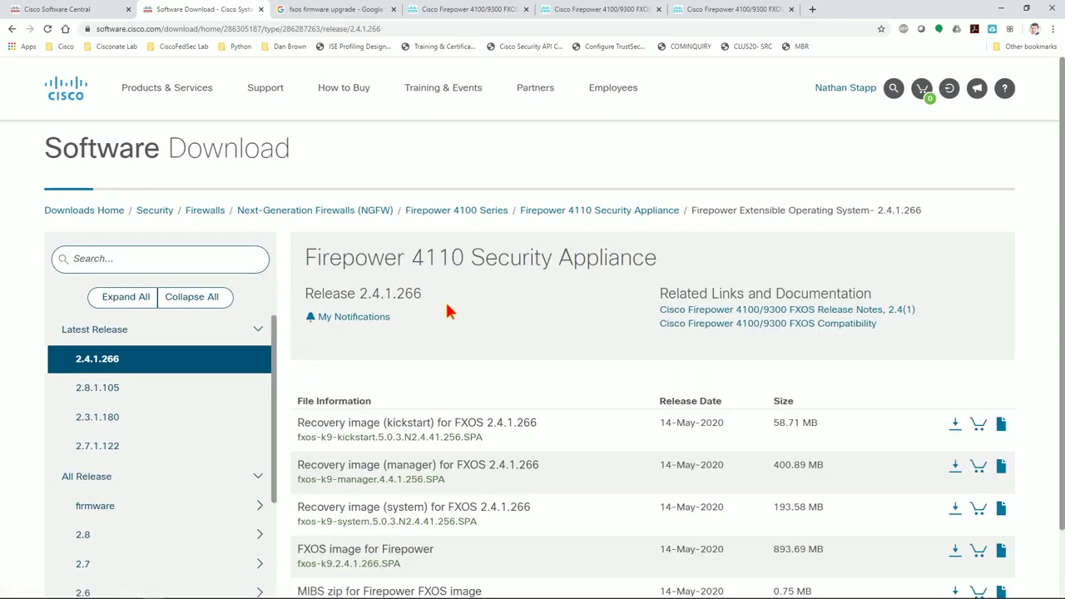
scroll(441, 309, "down", 1)
left_click(101, 309)
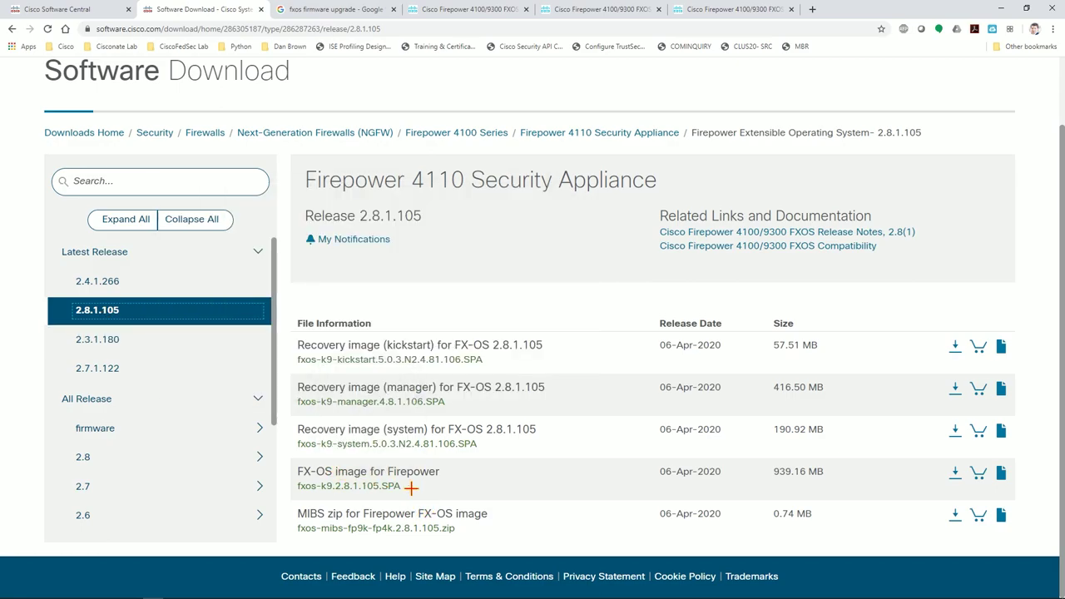
mouse_move(367, 471)
left_click(955, 472)
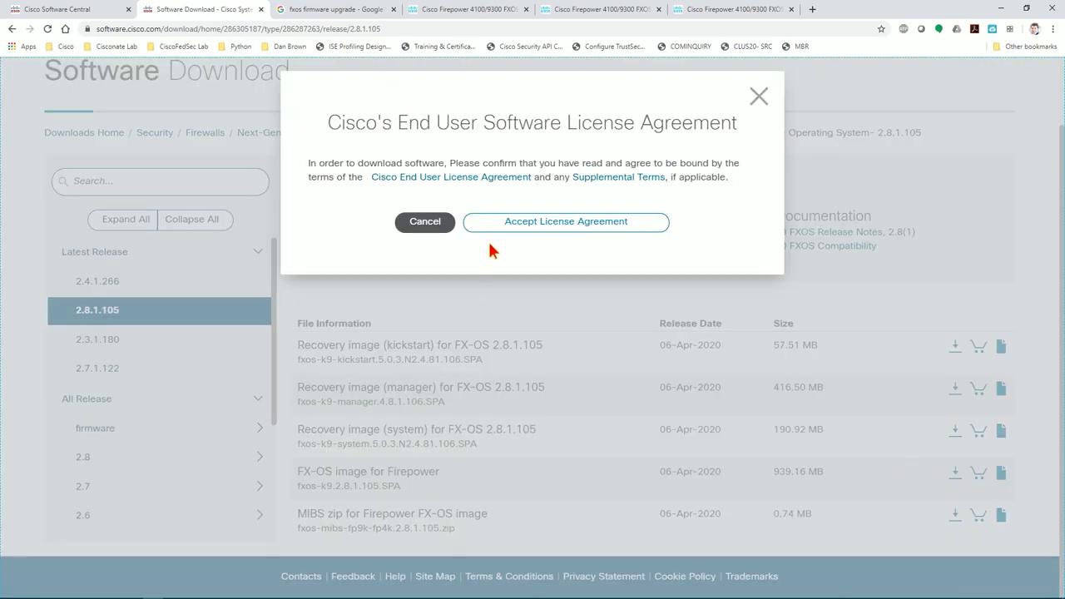
left_click(562, 223)
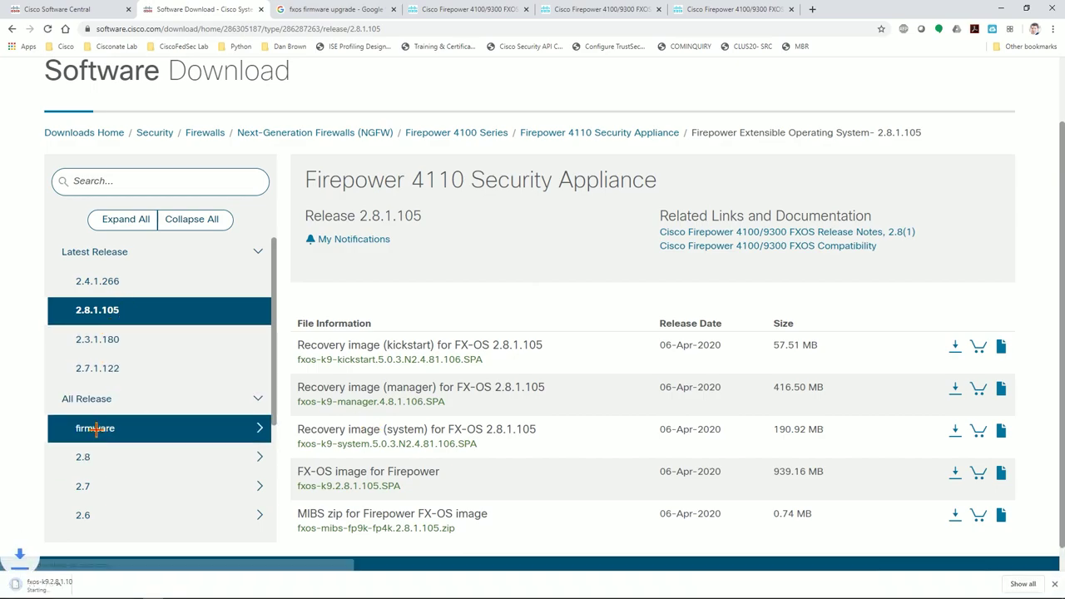
left_click(95, 427)
scroll(199, 437, "down", 1)
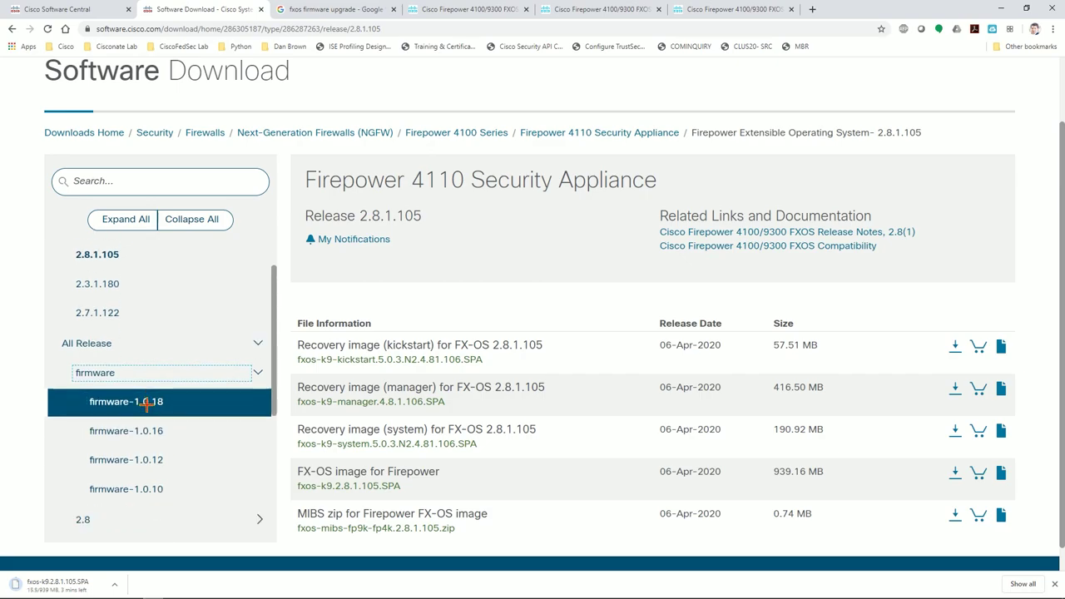
Download the firmware-1.0.18 image fxos-k9-fpr4k-firmware.1.0.18.SPA, accepting the licence, then minimize Chrome.
left_click(146, 405)
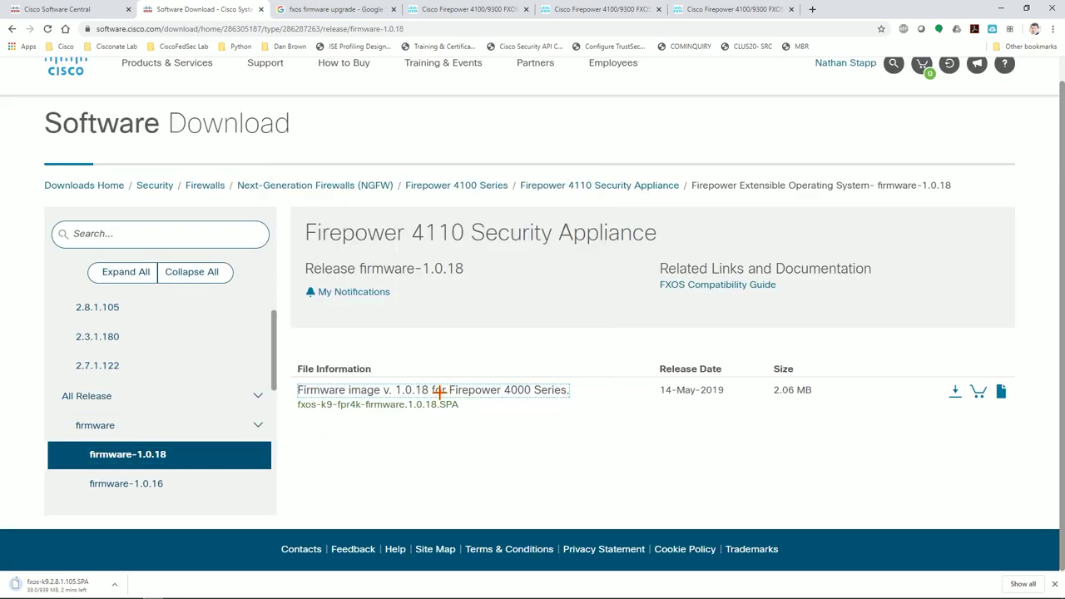
left_click(954, 390)
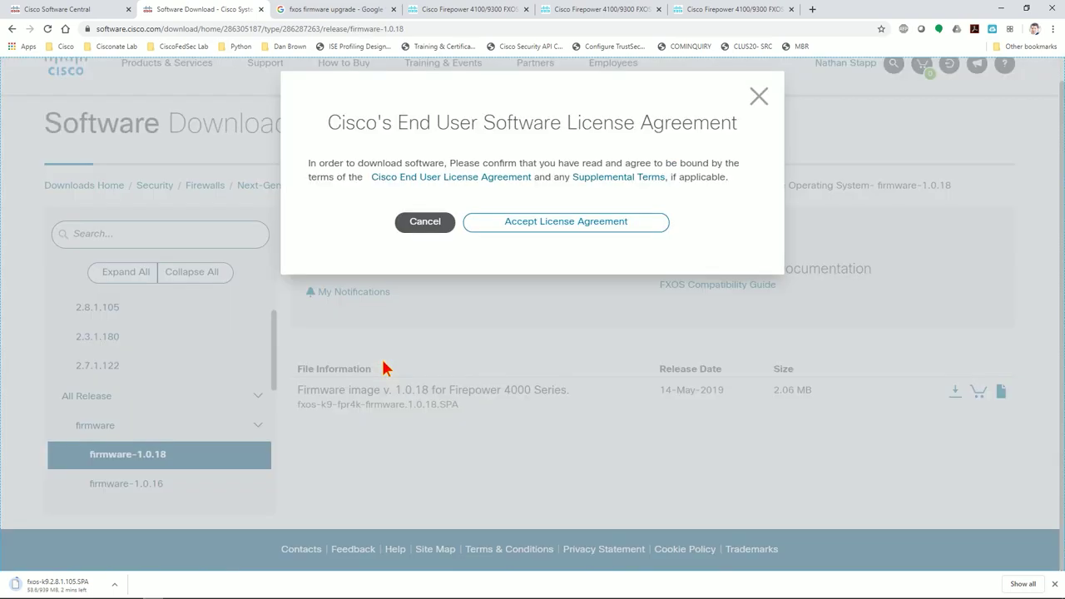
left_click(557, 225)
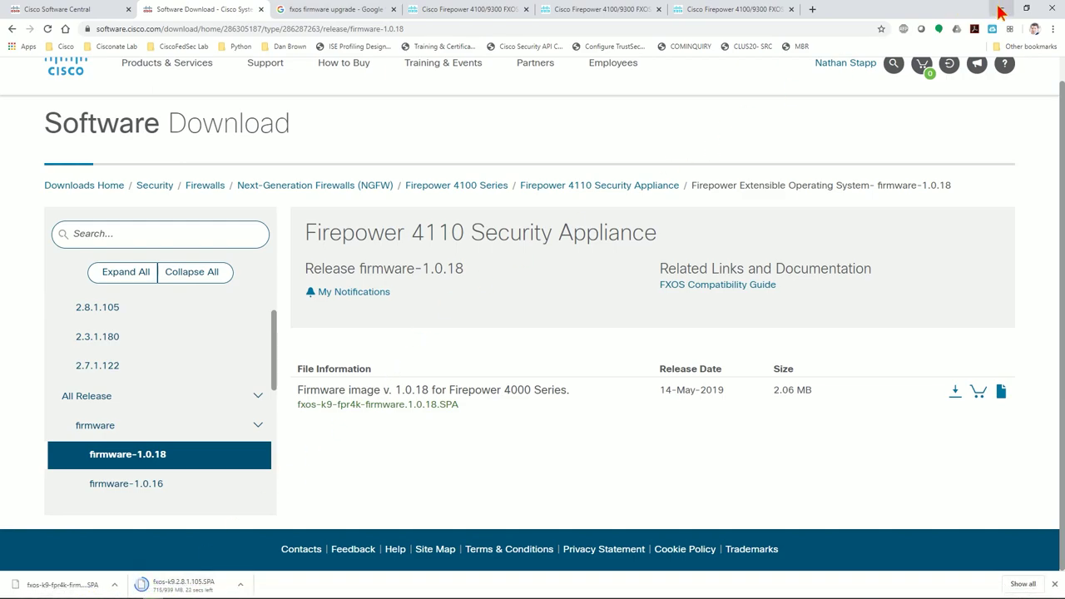
left_click(1000, 10)
Connect to the lab machine by remote desktop and confirm fxos-k9.2.8.1.105.SPA (939 MB) is in Downloads.
double_click(1031, 440)
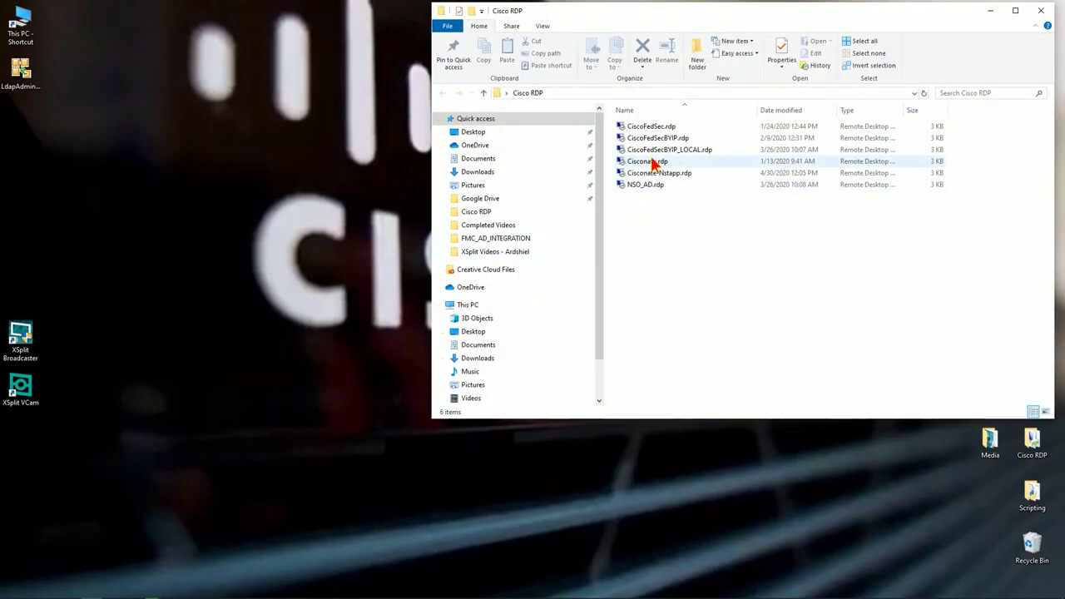
double_click(653, 173)
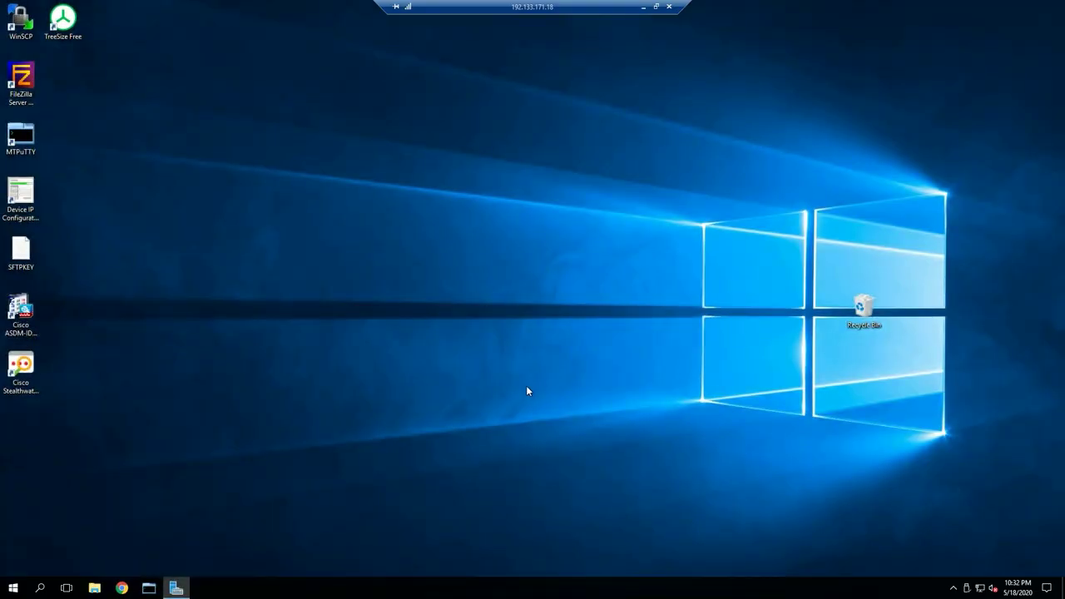
left_click(94, 589)
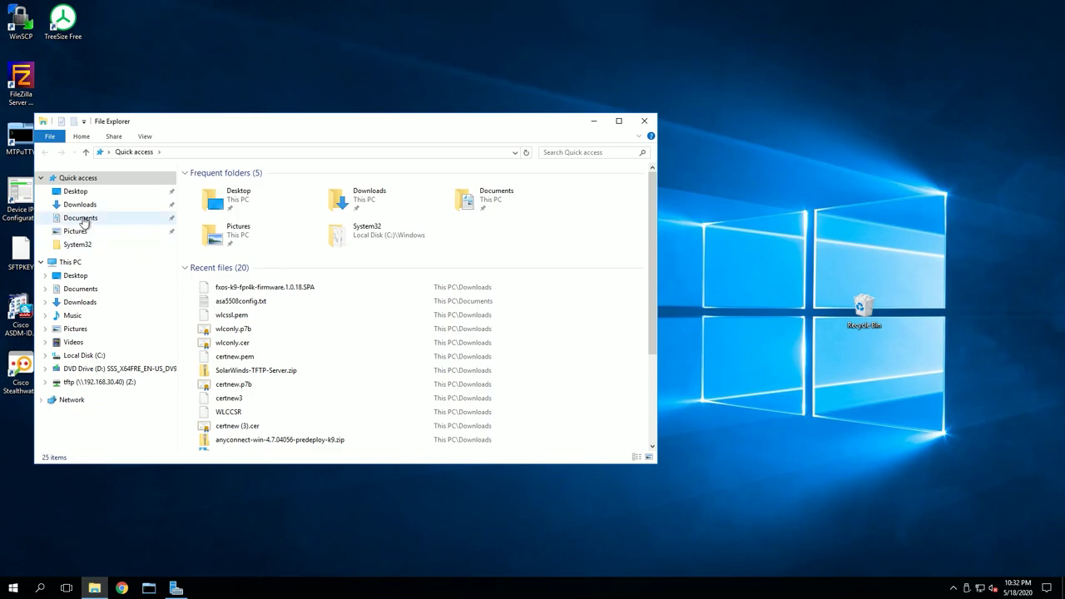
left_click(79, 205)
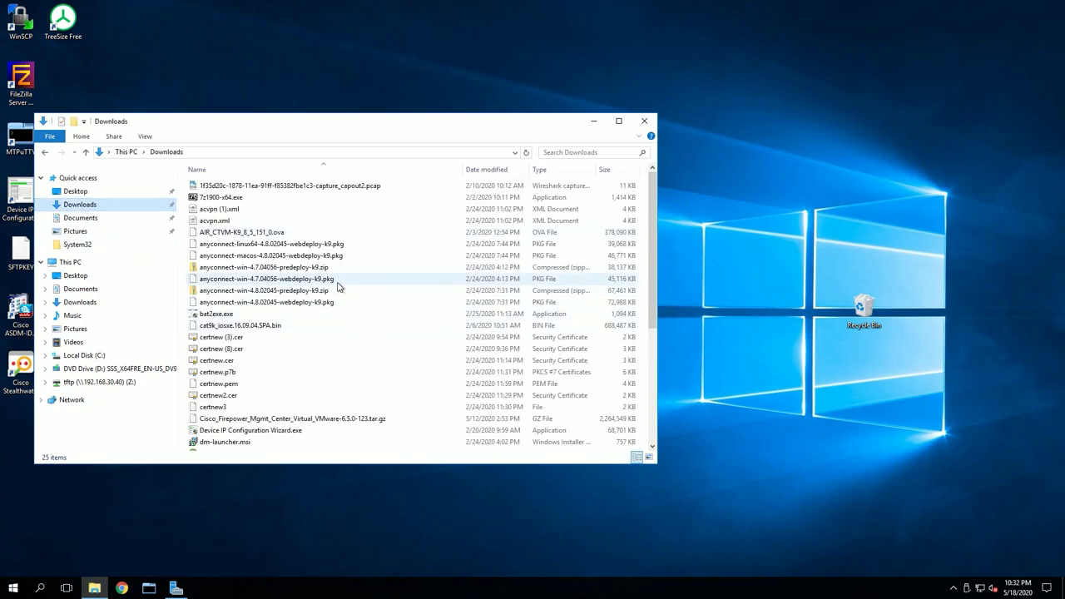
scroll(287, 399, "down", 3)
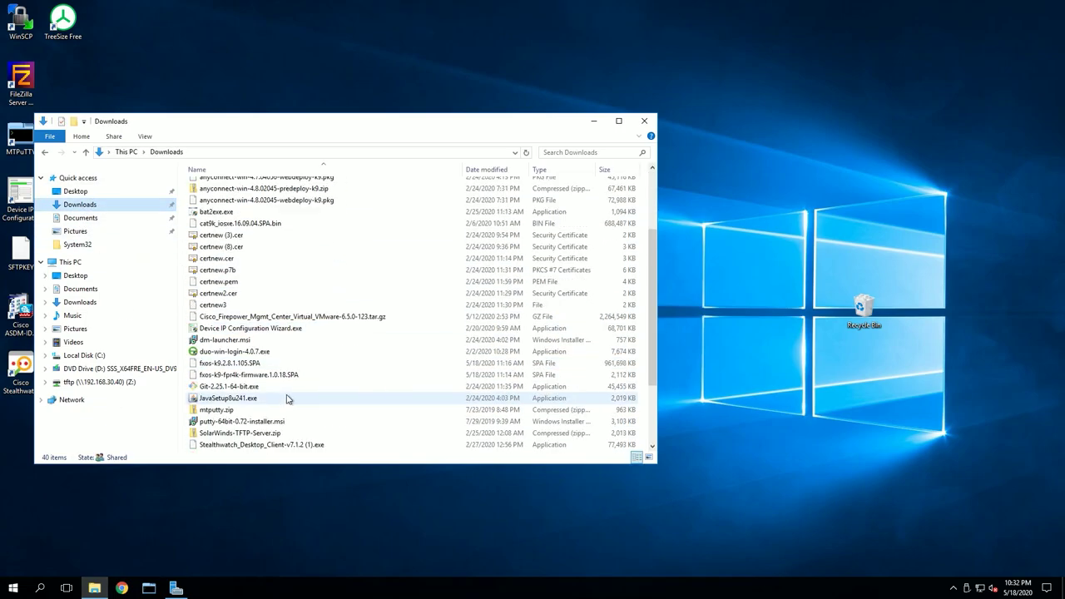
scroll(287, 400, "down", 1)
left_click(223, 330)
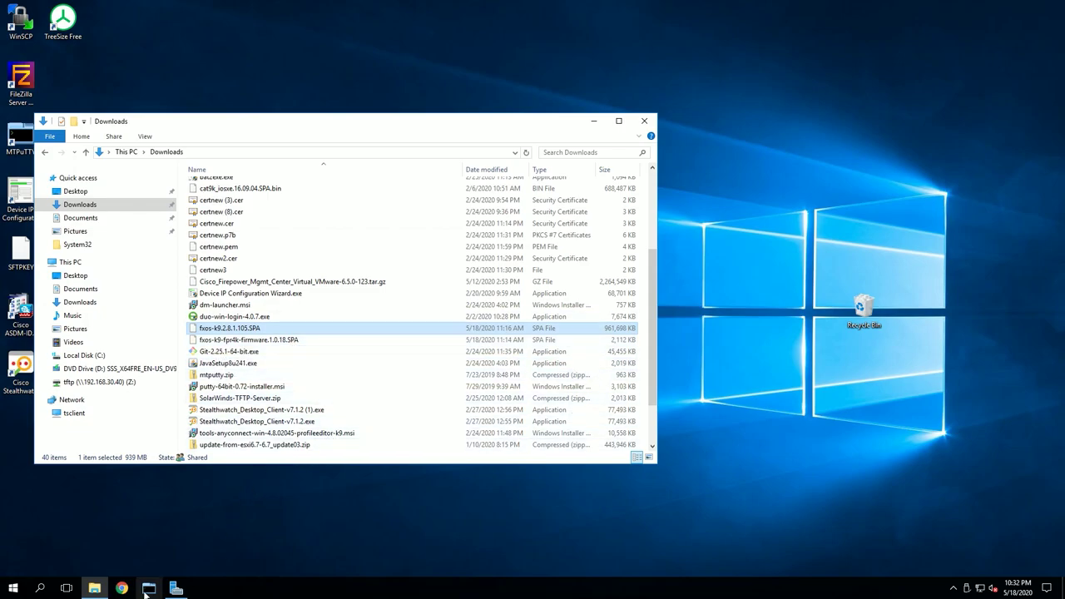
left_click(122, 588)
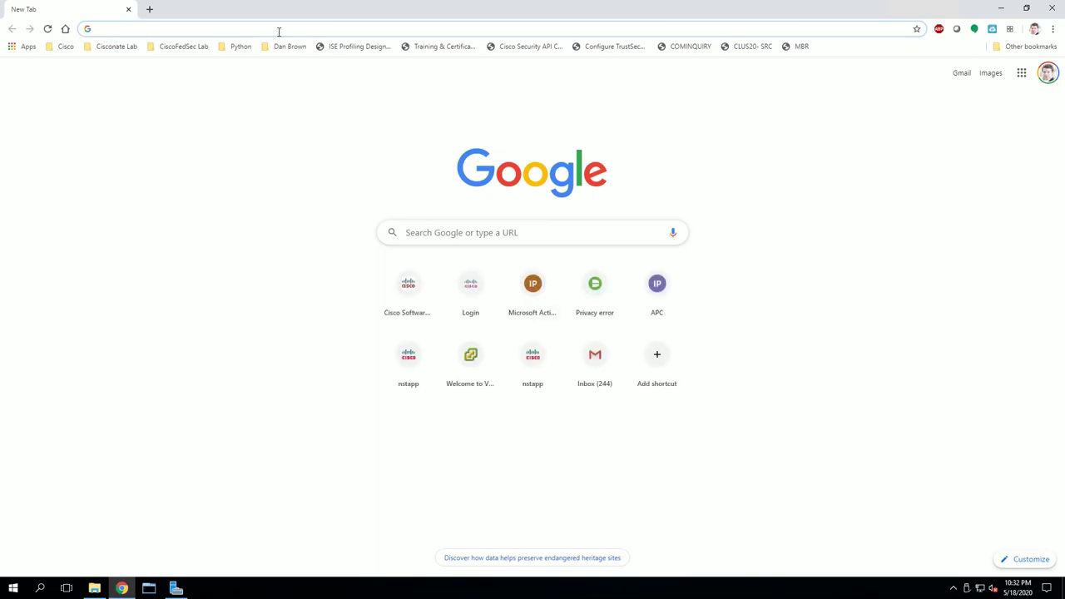
type("https://")
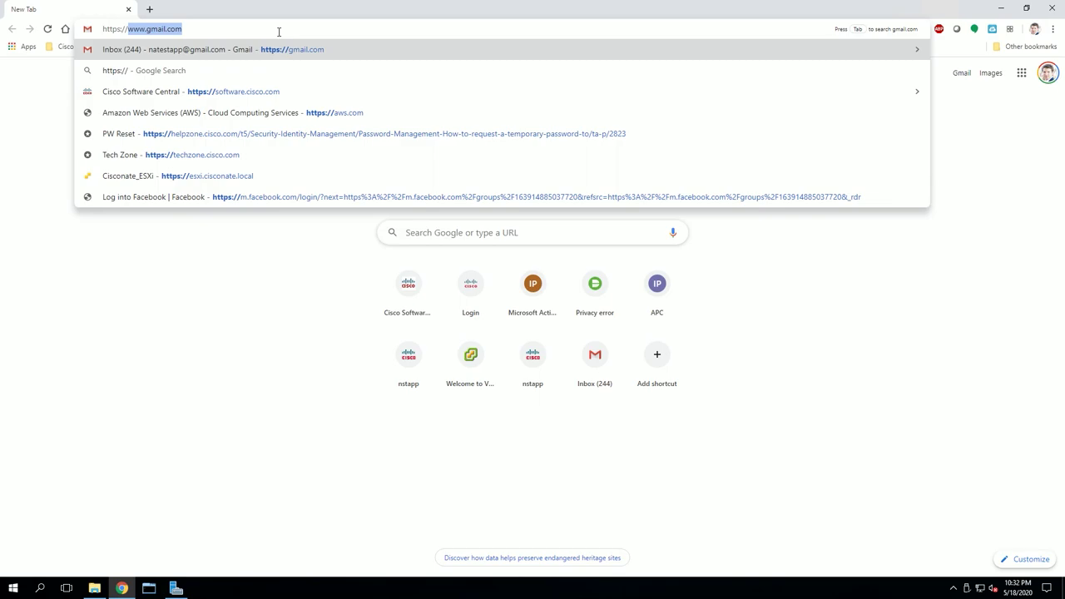
type("192.168.222")
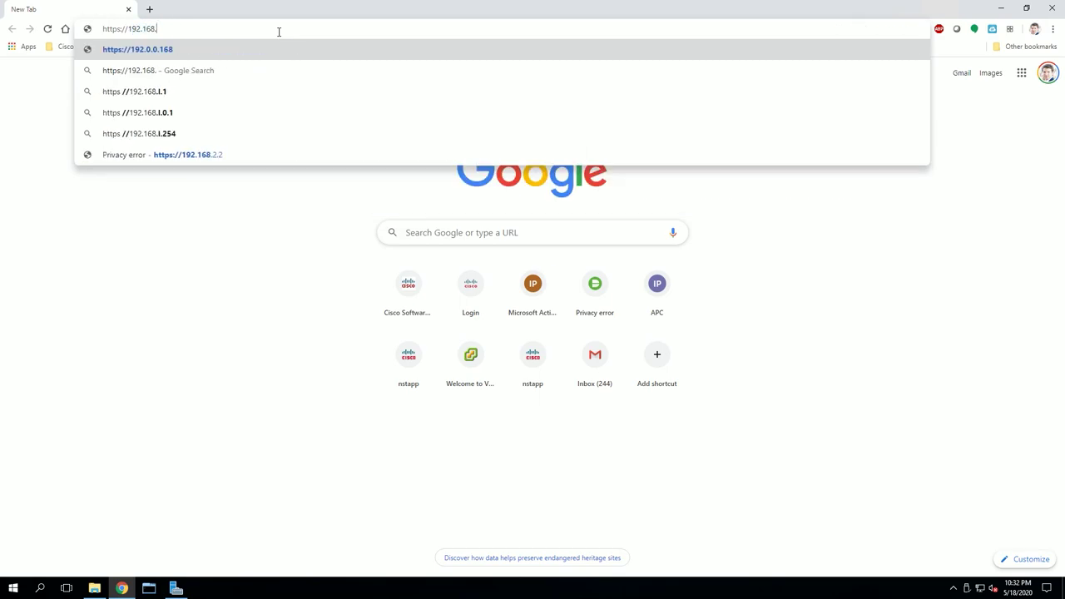
type(".10")
key("Return")
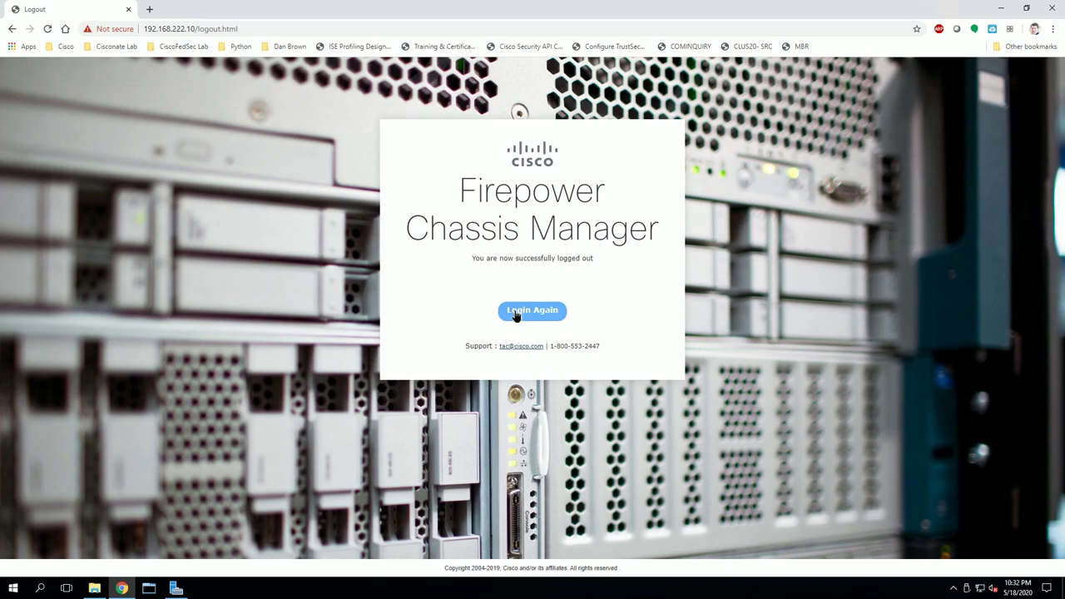
Return to the login form and sign in as admin with the account password.
left_click(516, 313)
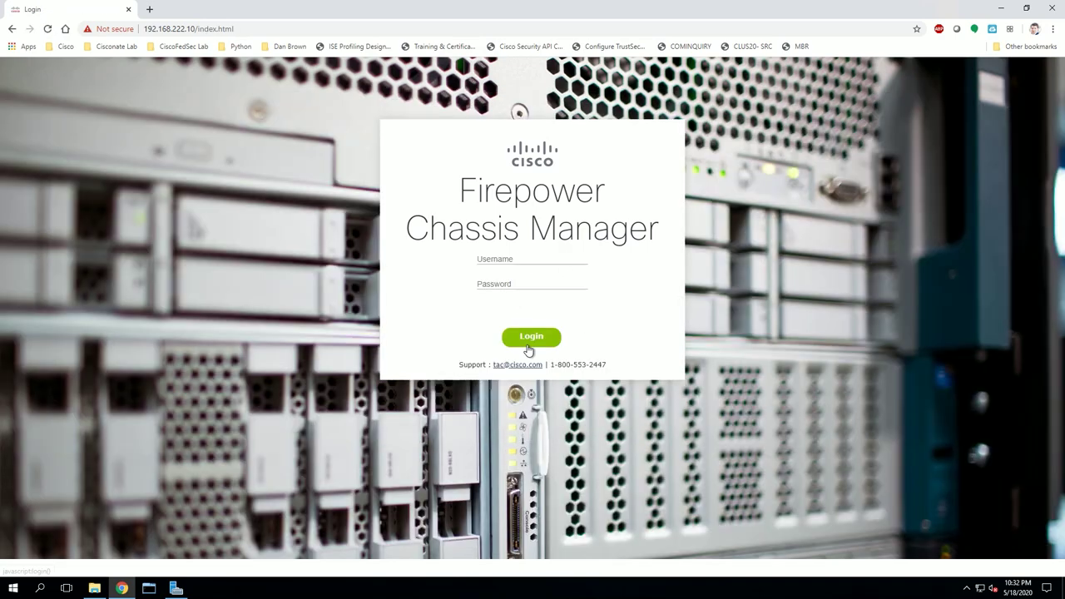
left_click(521, 258)
type("admin")
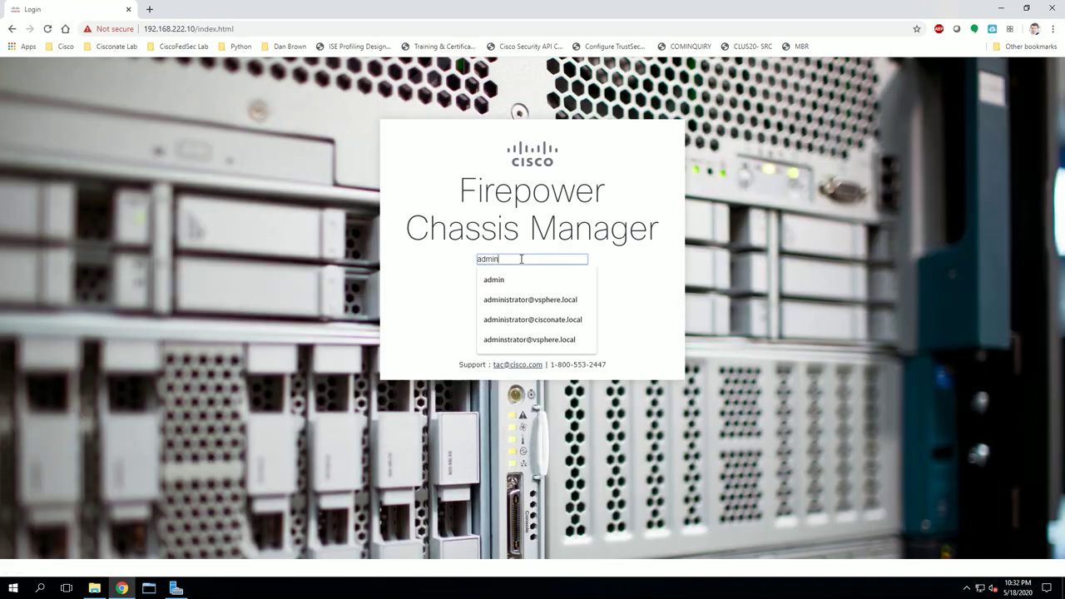
key("Tab")
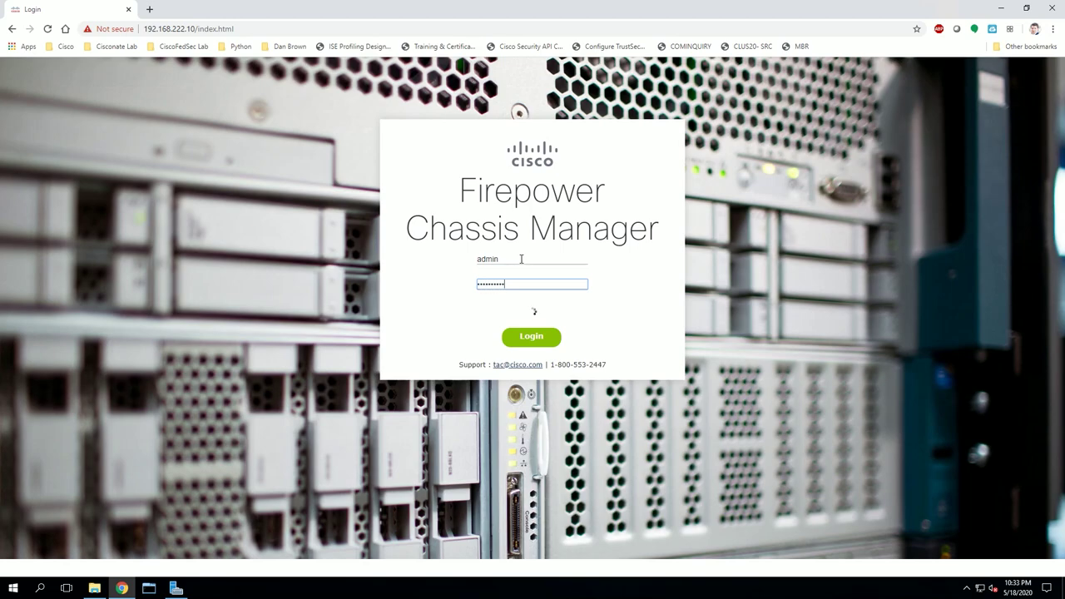
key("Return")
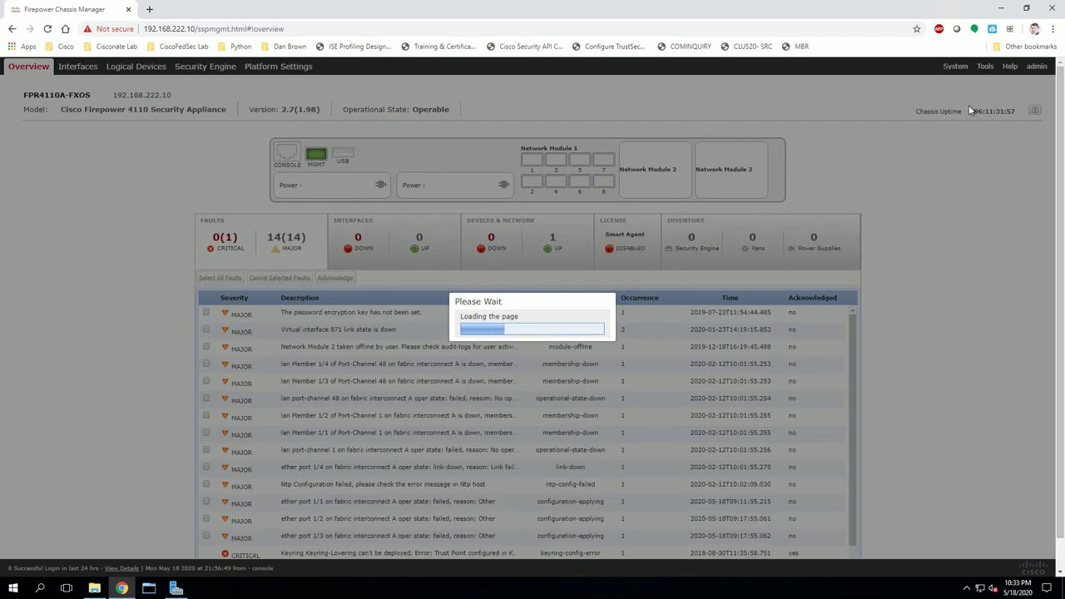
Set Chrome's default page zoom to 125% under Appearance, then close the Settings tab.
left_click(1053, 29)
left_click(975, 218)
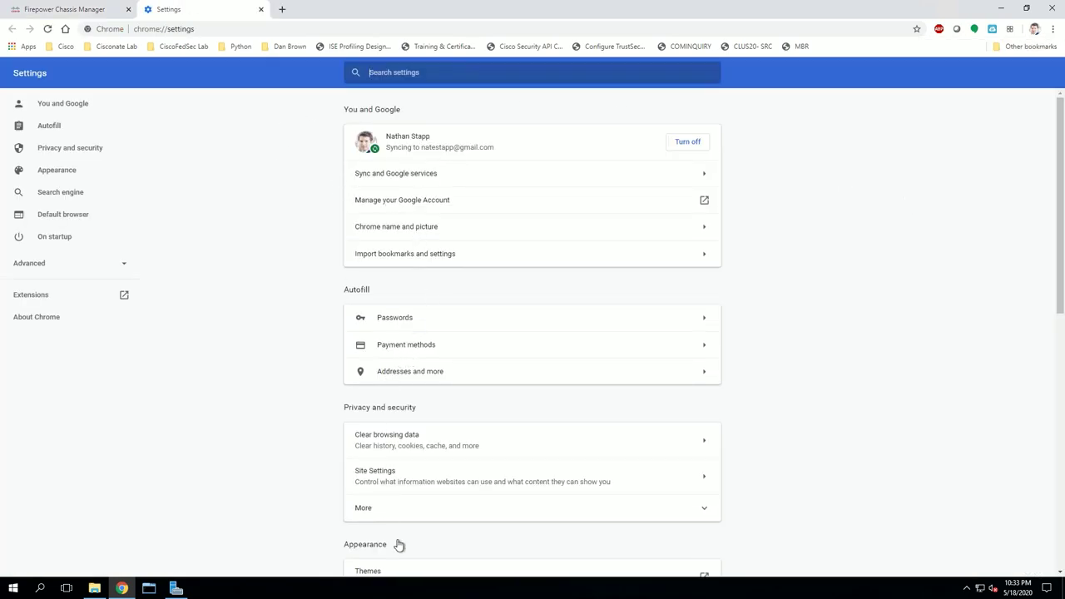
left_click(69, 172)
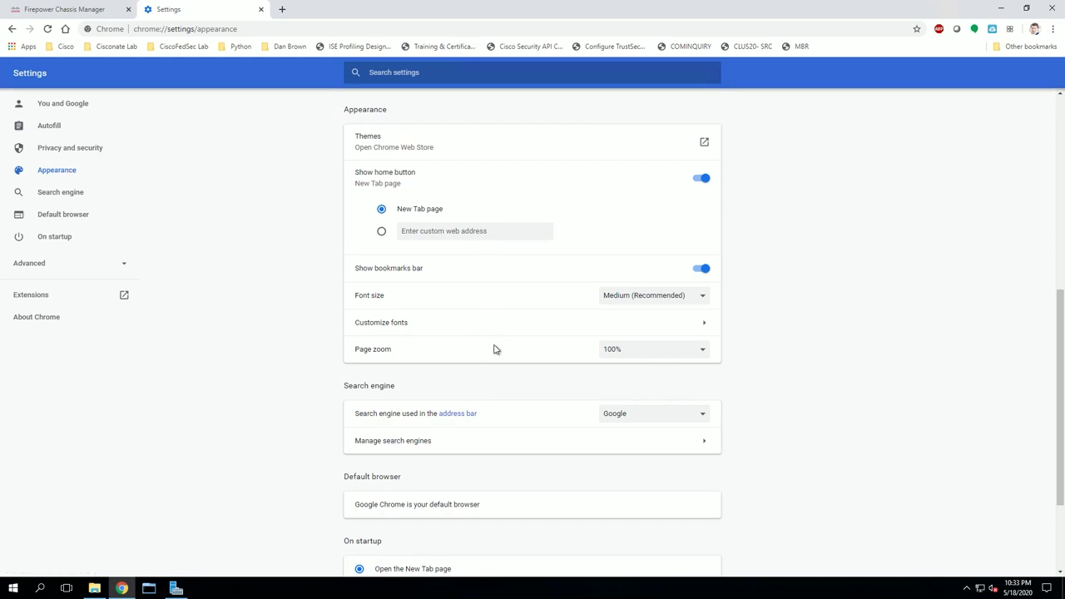
left_click(699, 350)
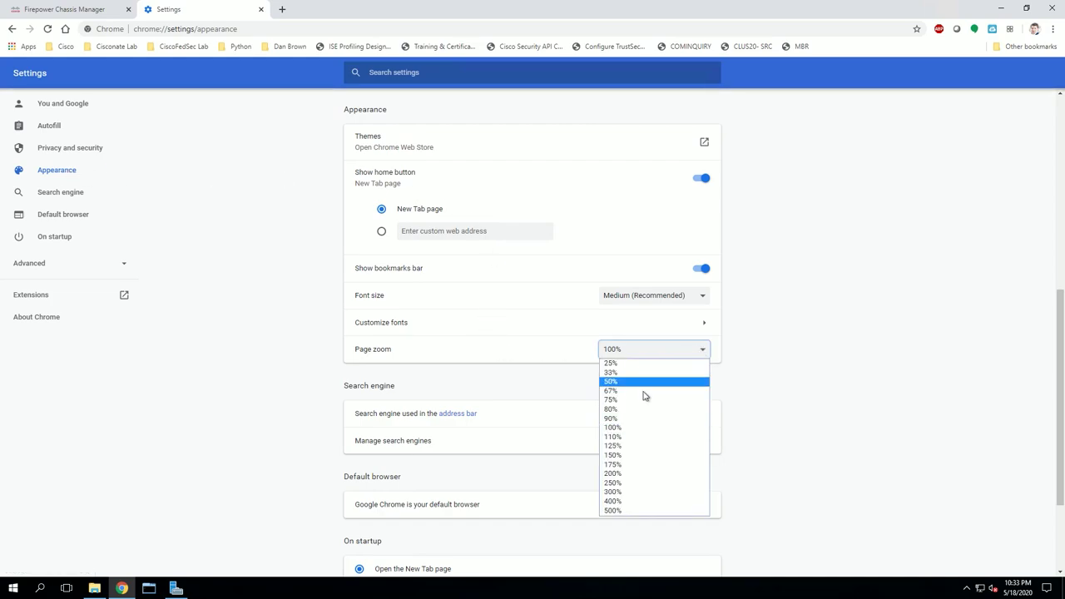
left_click(625, 448)
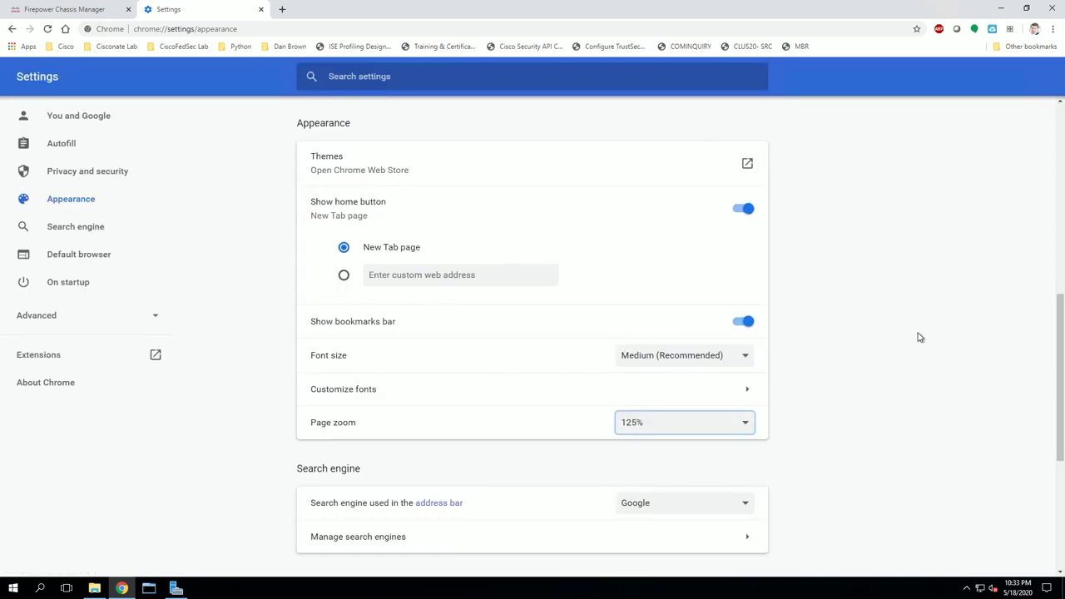
scroll(653, 399, "down", 3)
scroll(509, 241, "down", 1)
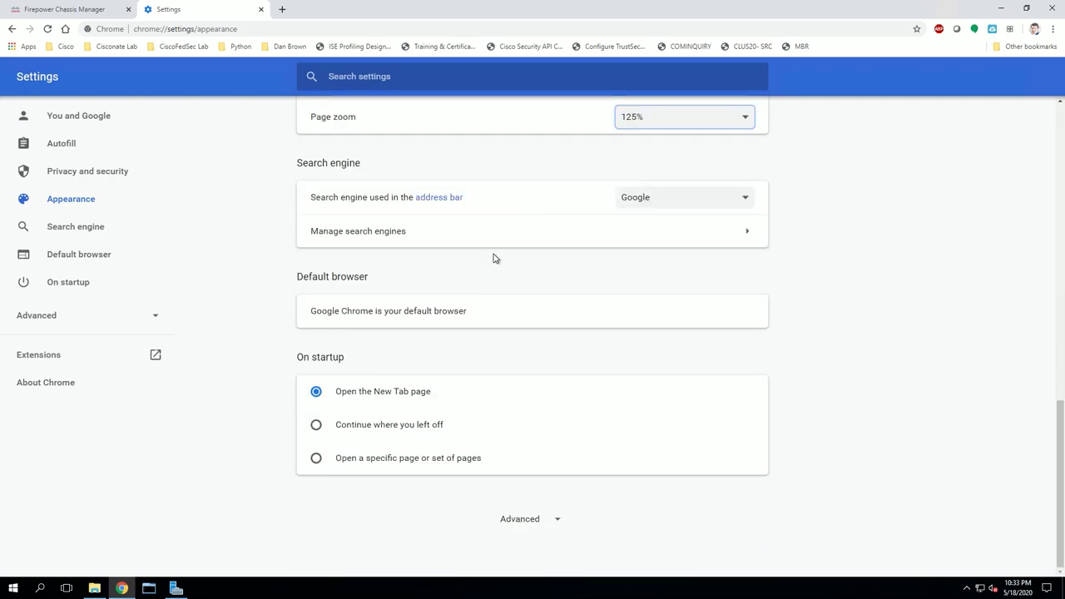
left_click(260, 10)
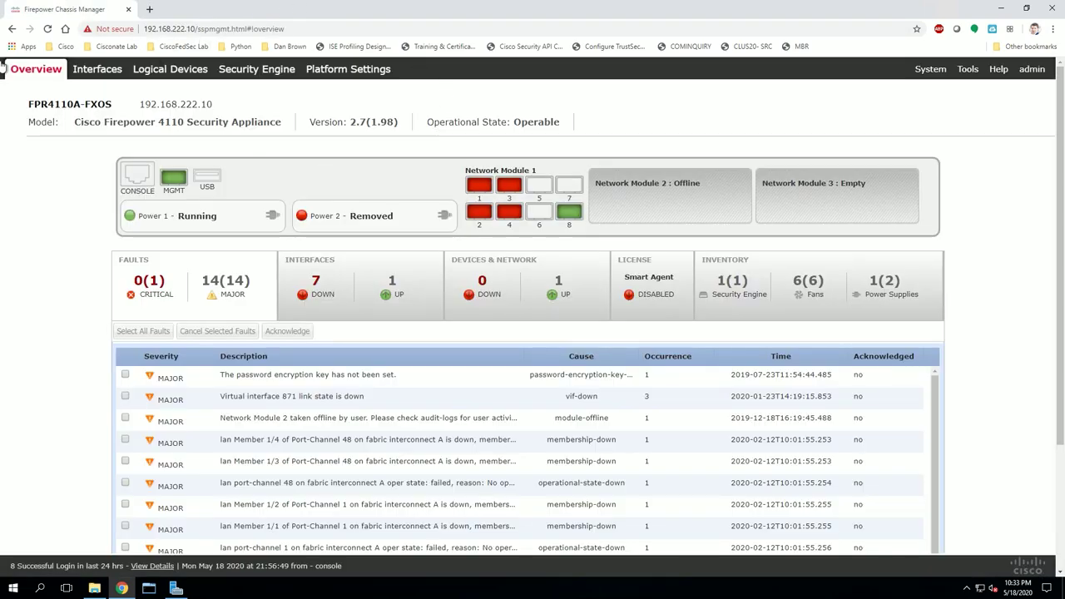
Reload Chassis Manager and go to System > Updates to view the available images.
left_click(47, 29)
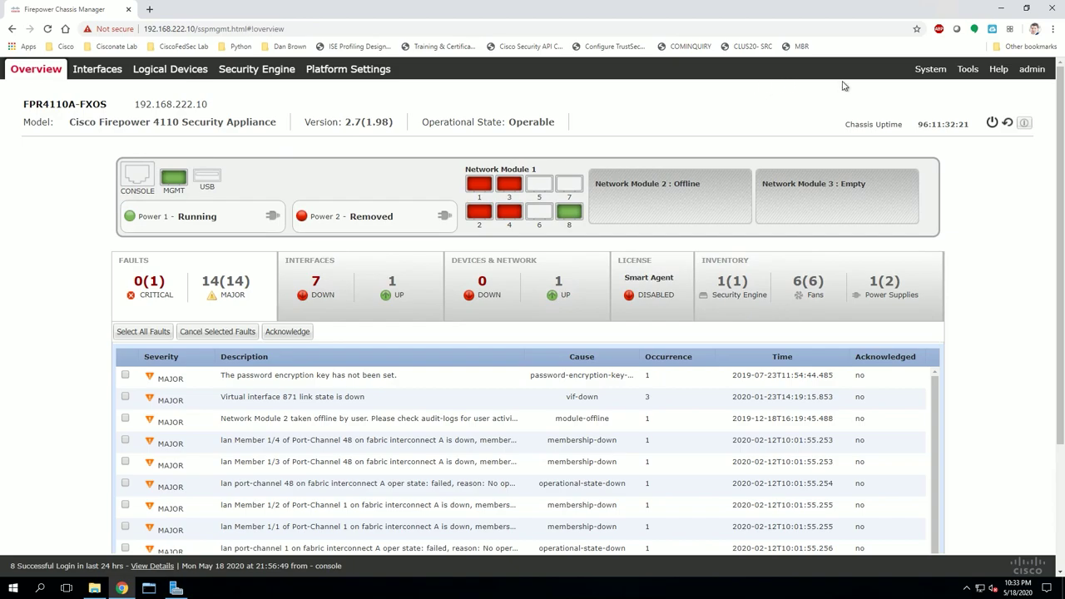
mouse_move(929, 69)
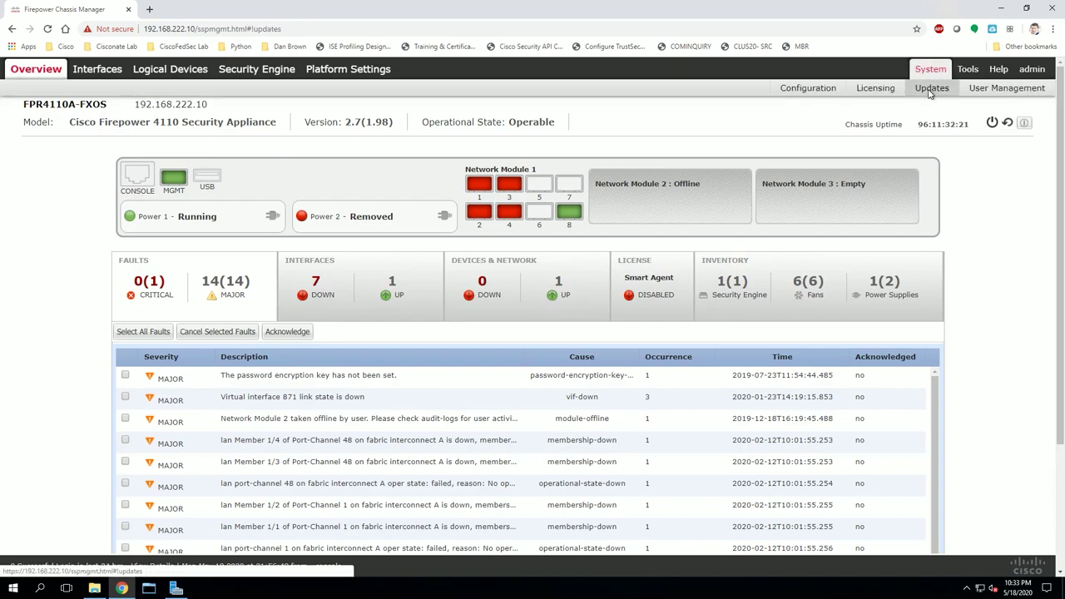
left_click(930, 90)
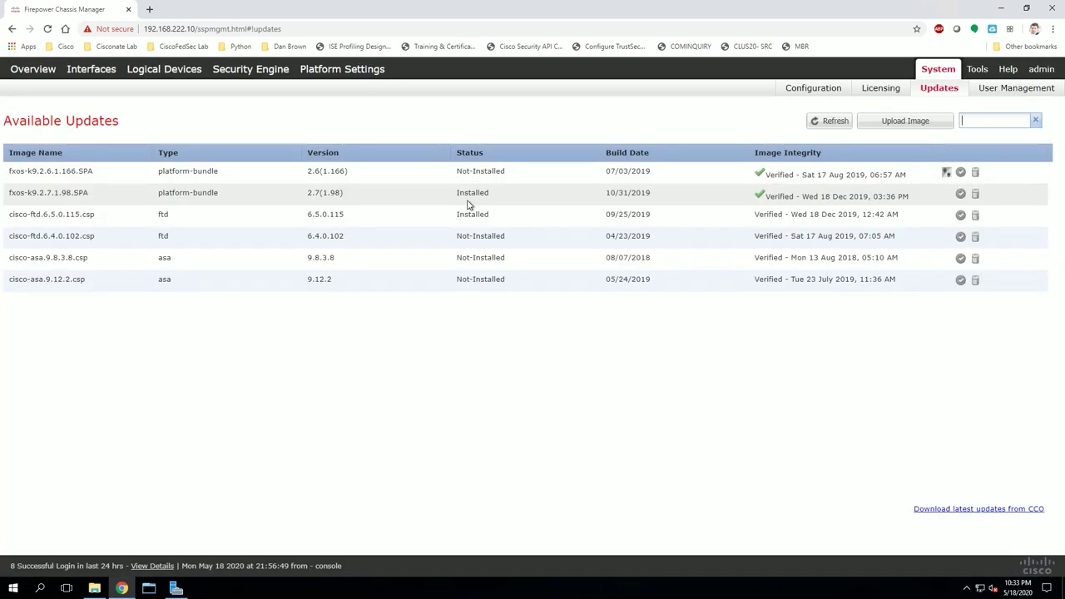
Upload fxos-k9-fpr4k-firmware.1.0.18.SPA through Upload Image and acknowledge the success message.
left_click(898, 125)
left_click(455, 328)
scroll(218, 203, "down", 5)
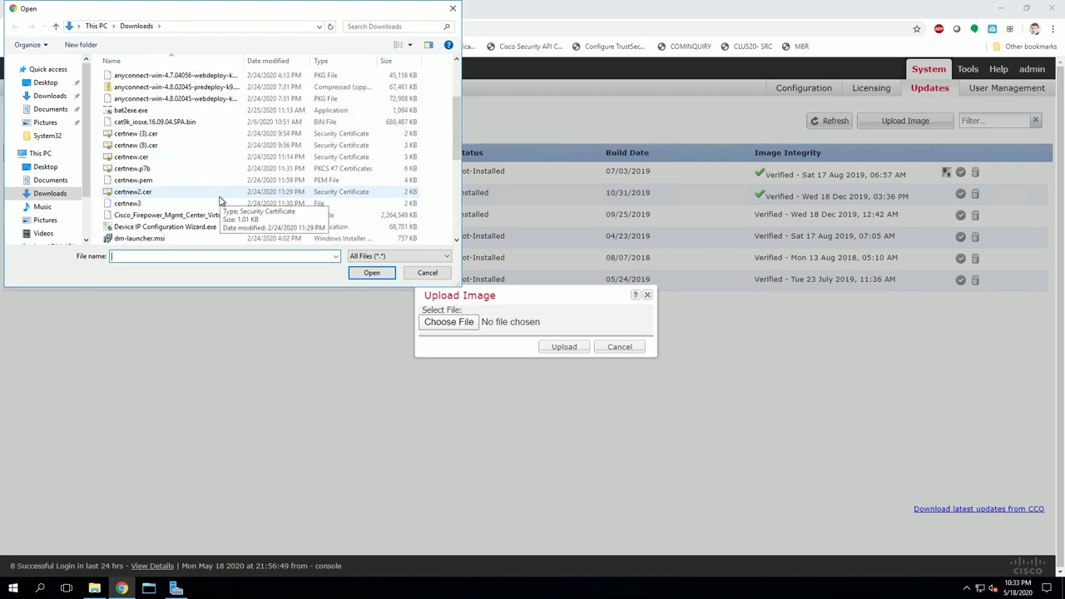
scroll(217, 203, "down", 1)
left_click(210, 204)
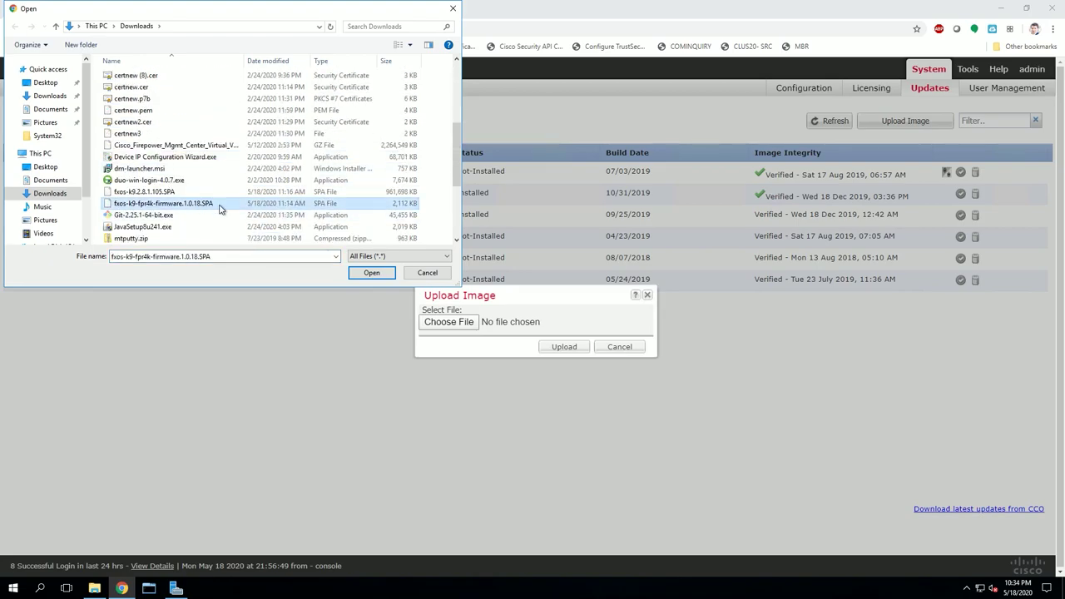
left_click(370, 274)
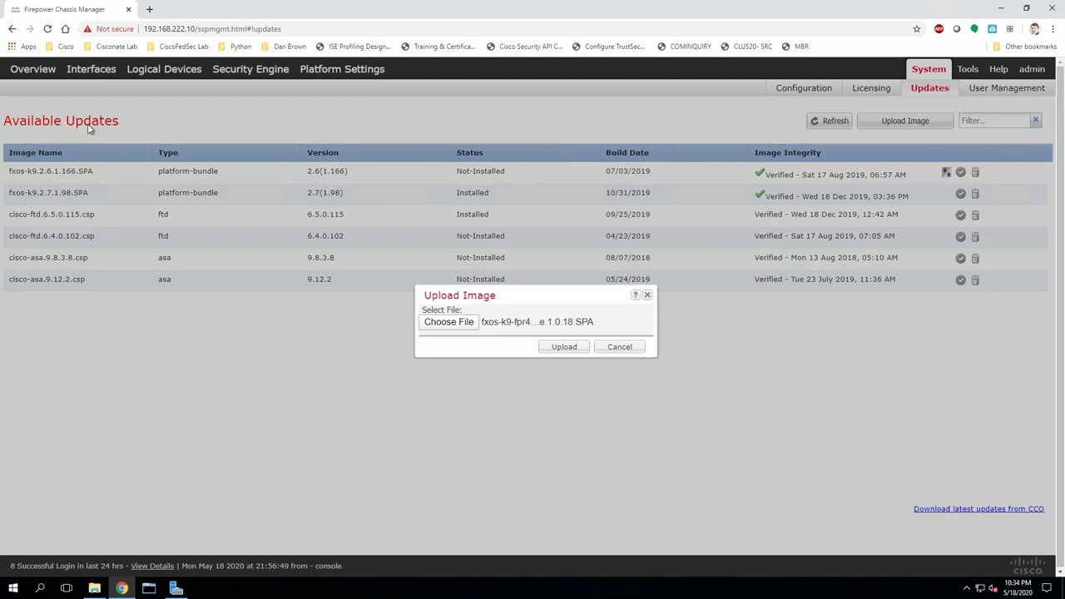
left_click(562, 347)
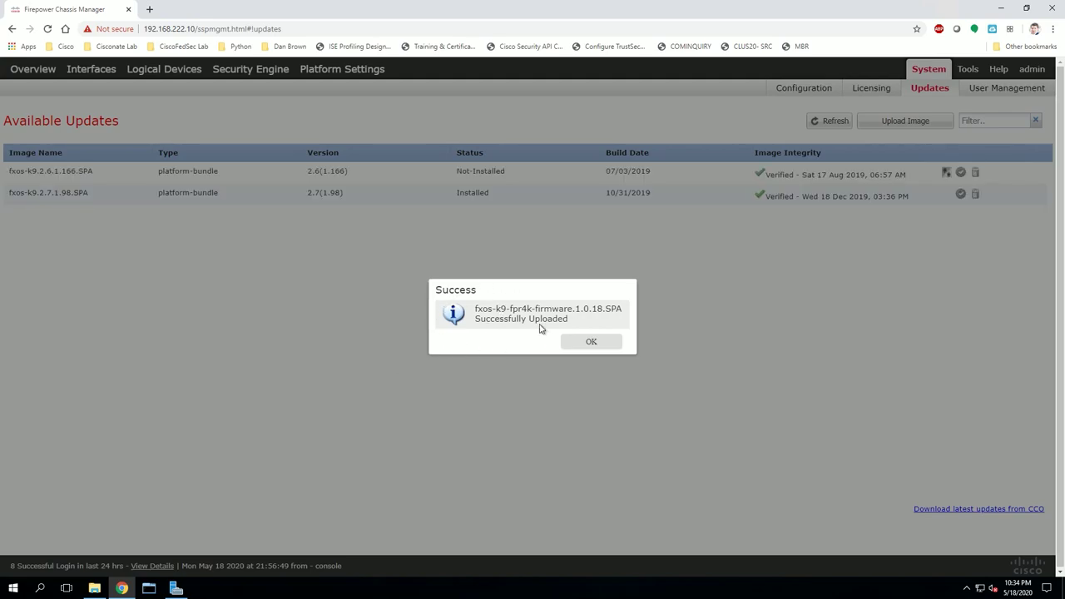
left_click(590, 342)
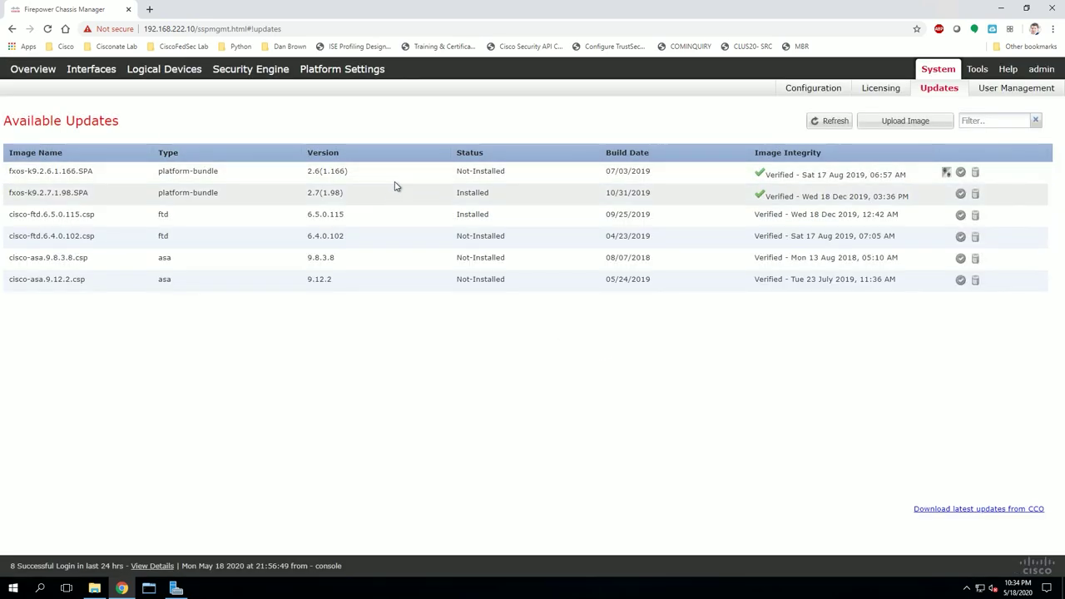
Start uploading the fxos-k9.2.8.1.105.SPA platform bundle through Upload Image.
left_click(897, 125)
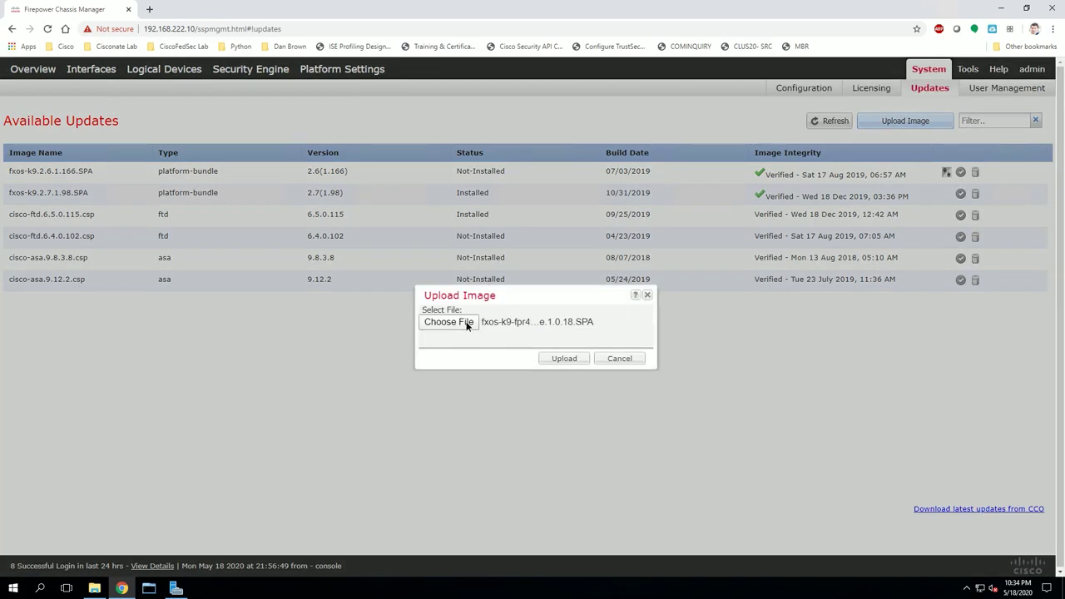
left_click(466, 324)
scroll(173, 164, "down", 5)
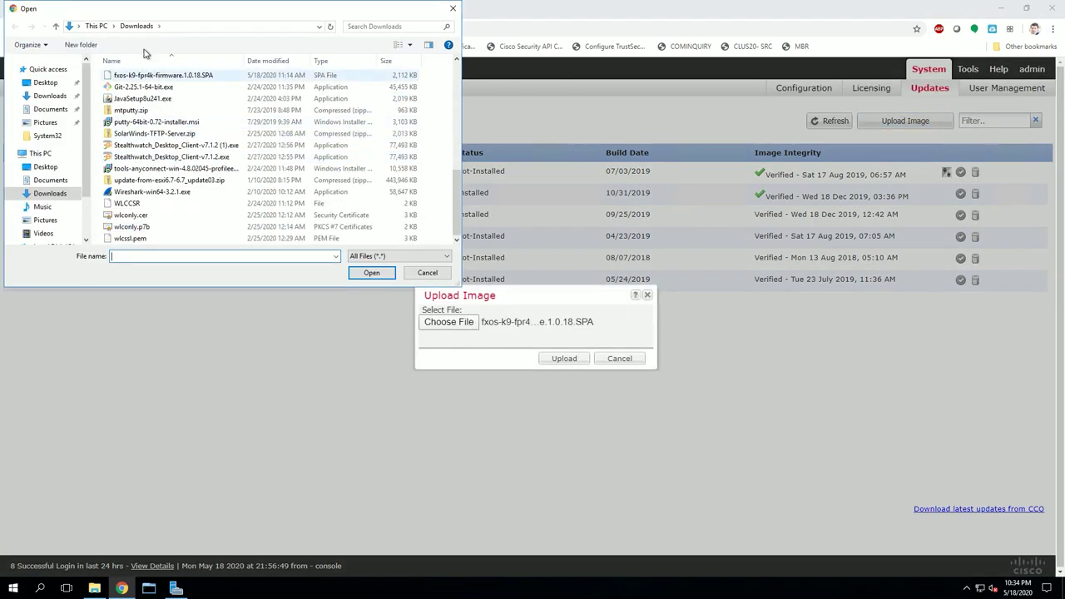
scroll(169, 104, "up", 1)
left_click(150, 96)
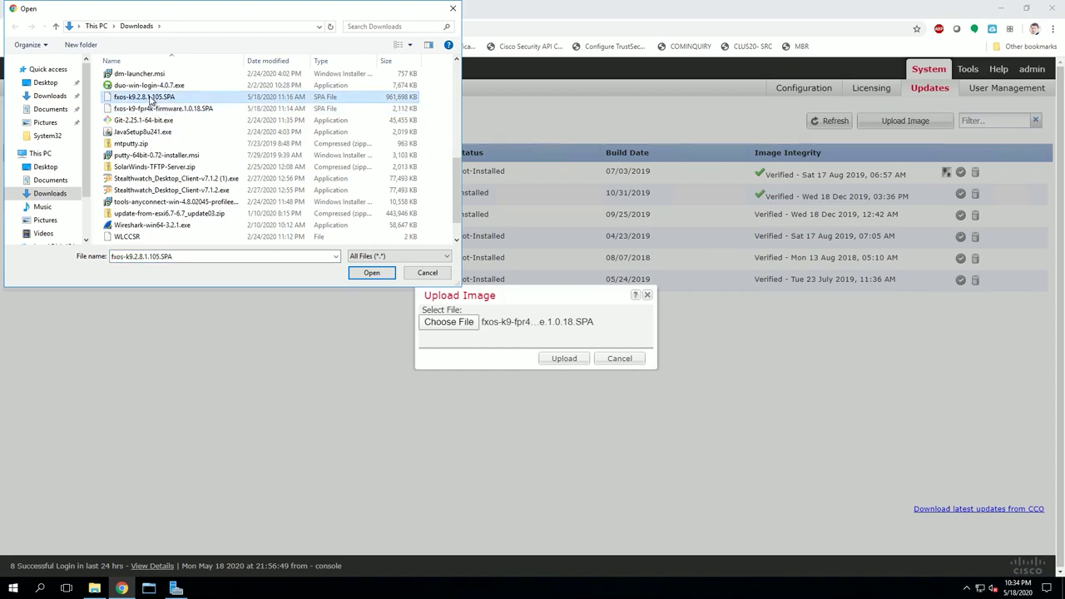
left_click(371, 273)
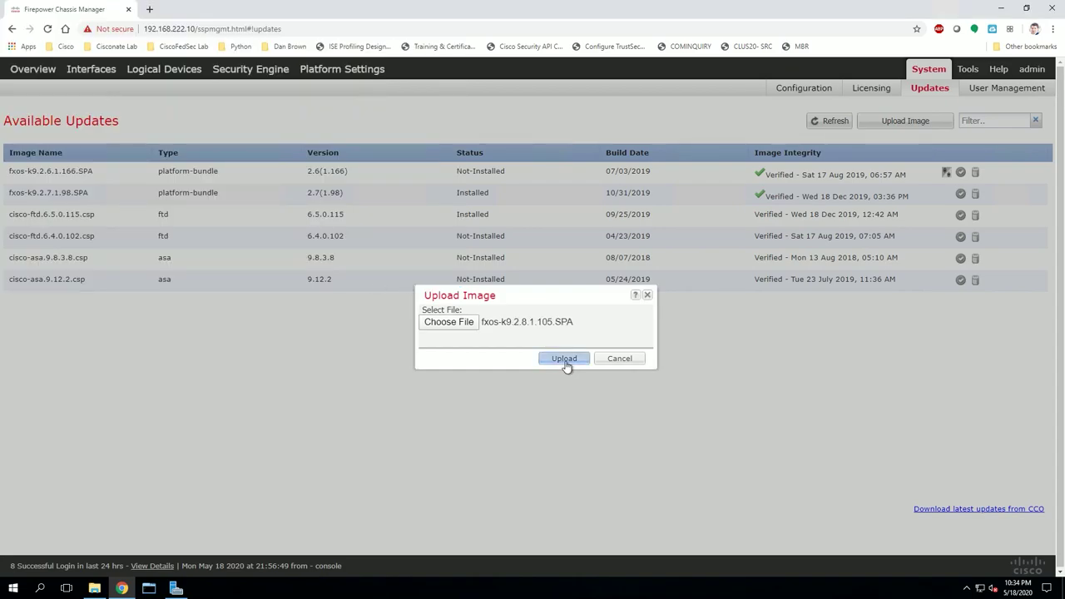
left_click(565, 362)
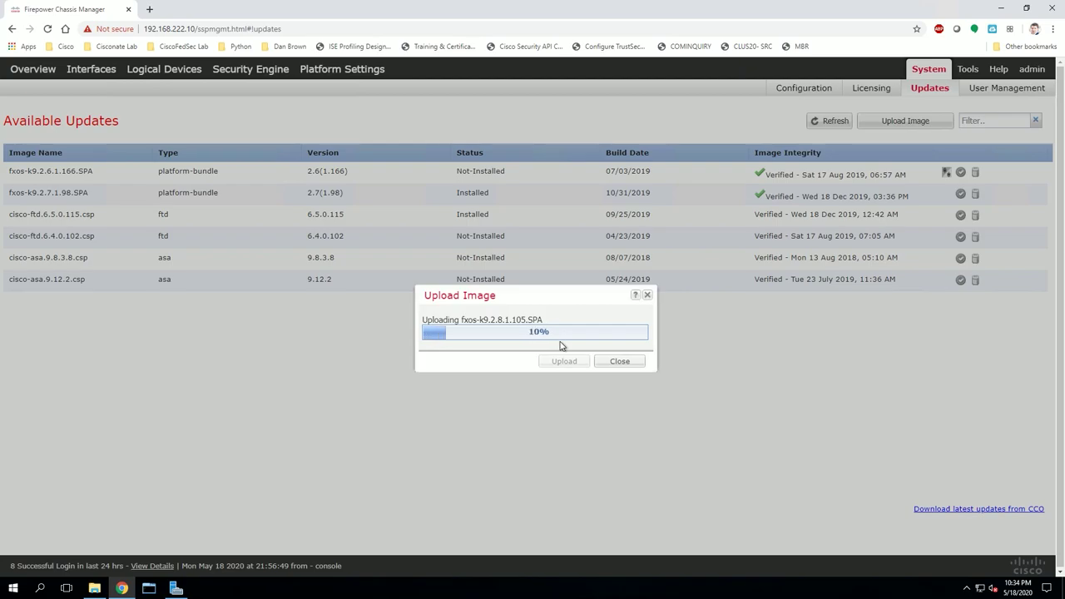
mouse_move(574, 5)
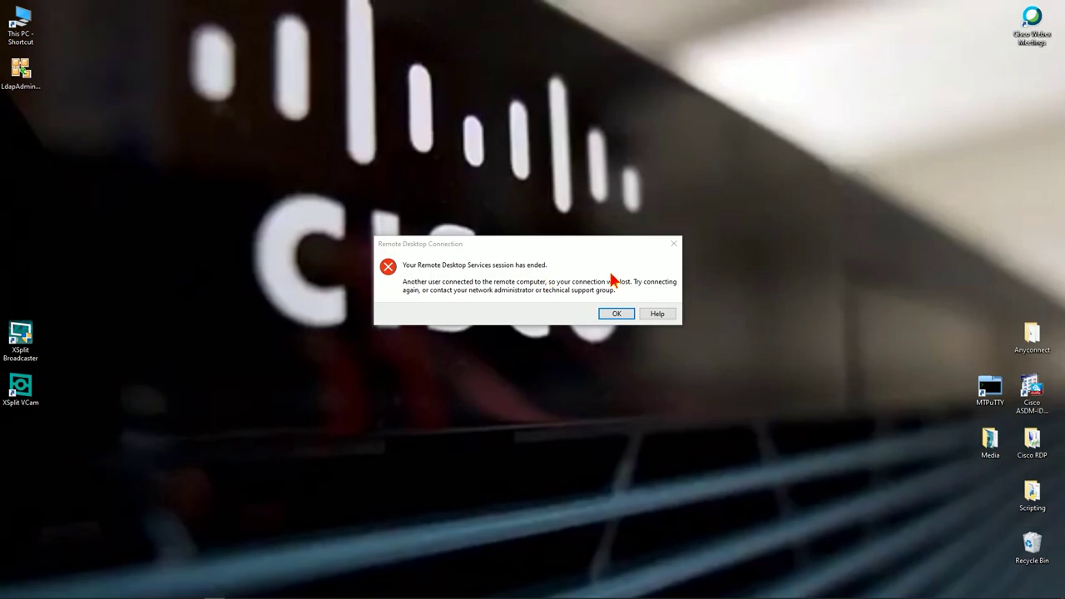
Launch MTPuTTY and connect via CISCONATE_TERM_SERV to the FPR4110A console line.
left_click(616, 314)
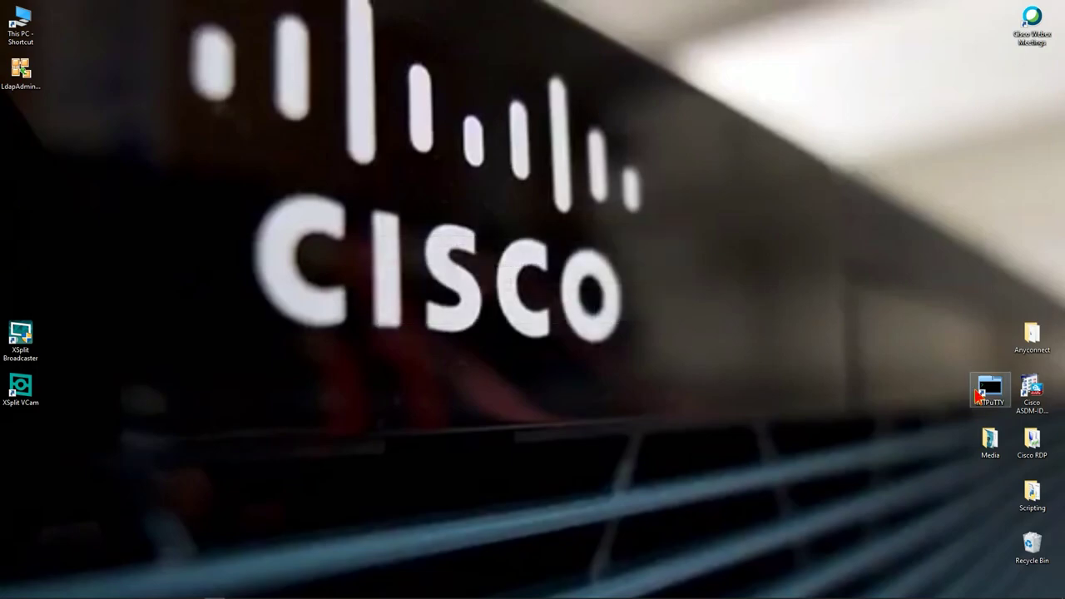
double_click(989, 387)
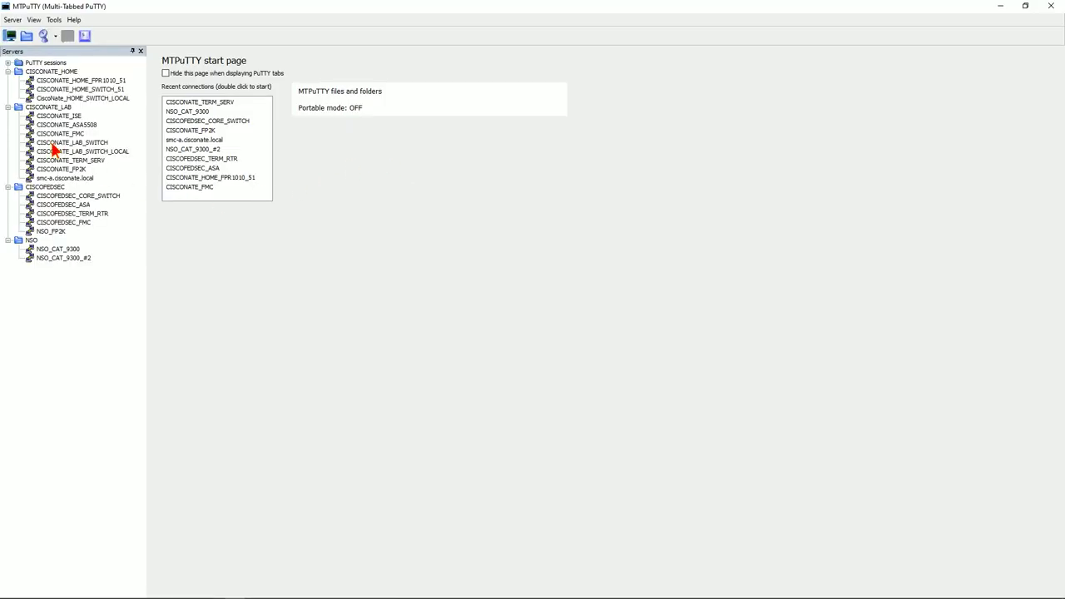
double_click(83, 160)
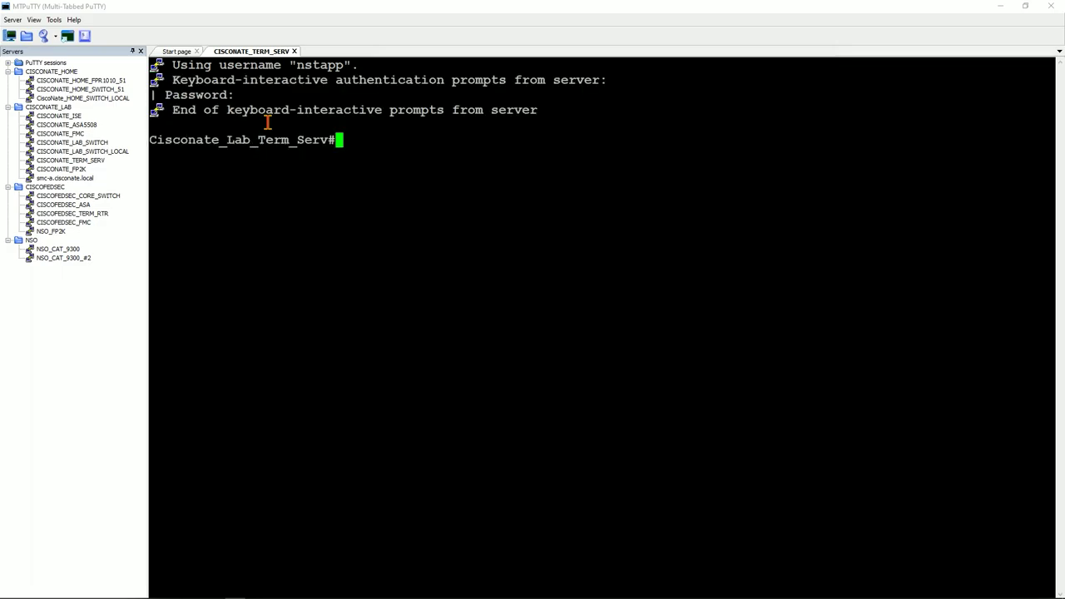
type("FPR4110A")
key("Return")
Log in to FXOS as admin with the password and type 'scope firmware'.
key("Return")
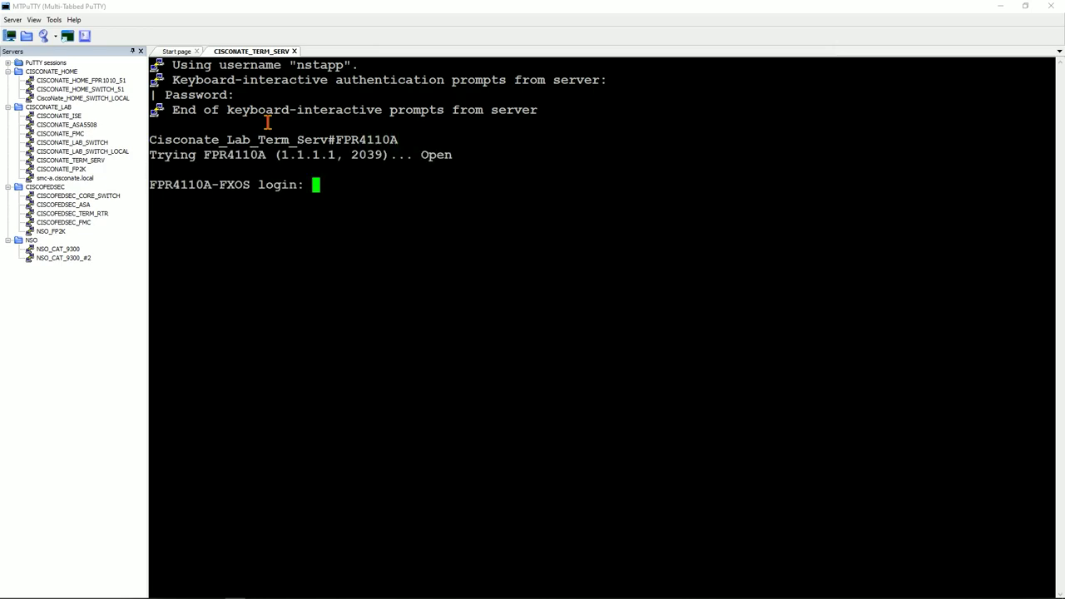
type("admin")
key("Return")
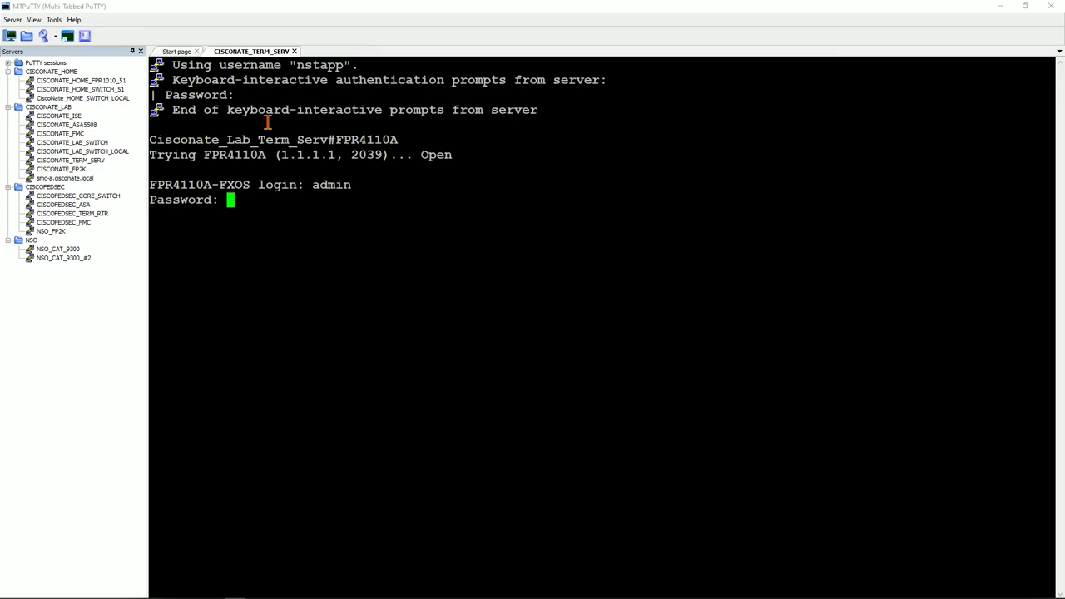
key("Return")
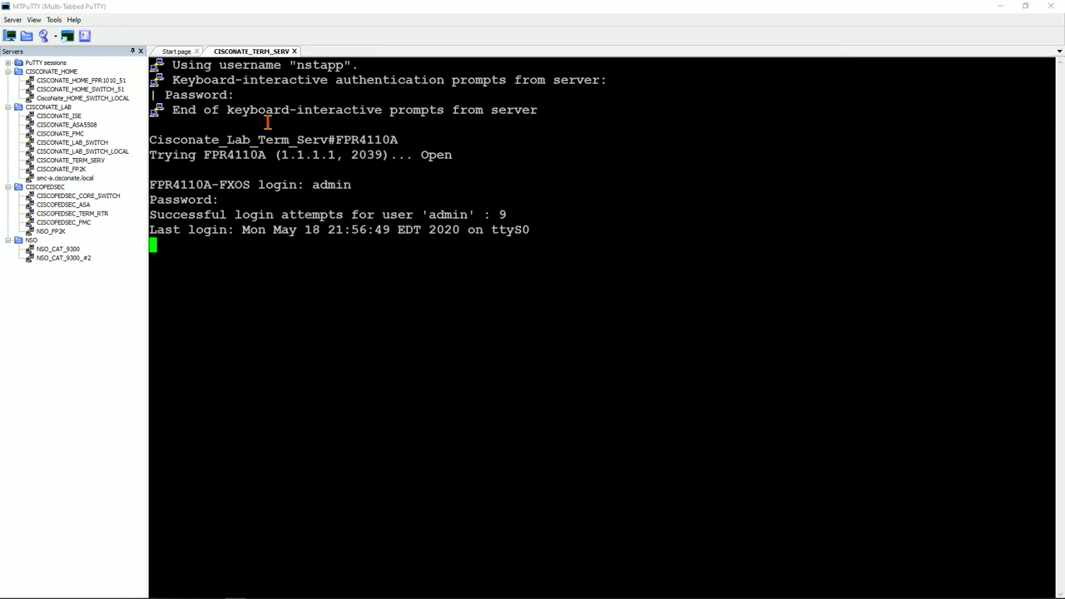
type("scop")
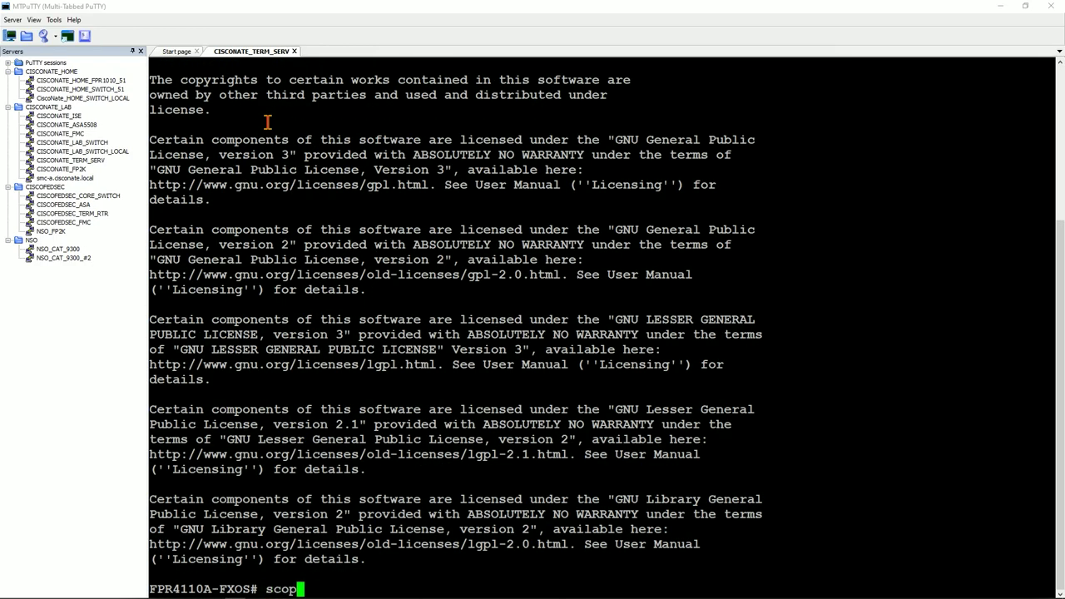
type("e firmware")
Enter the firmware scope and list packages with 'show package'.
key("Return")
type("show package")
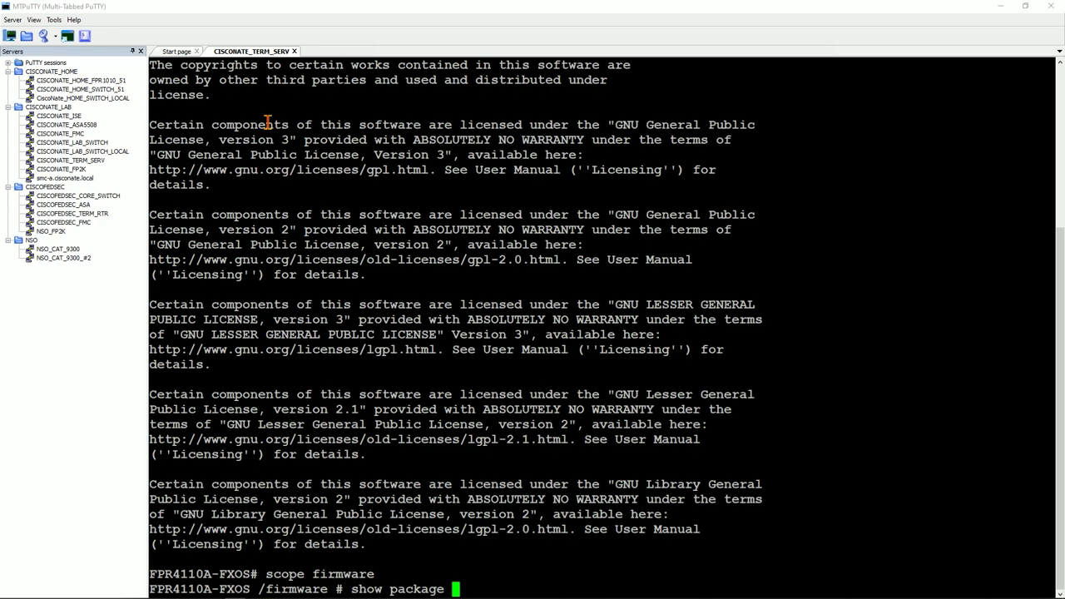
key("Return")
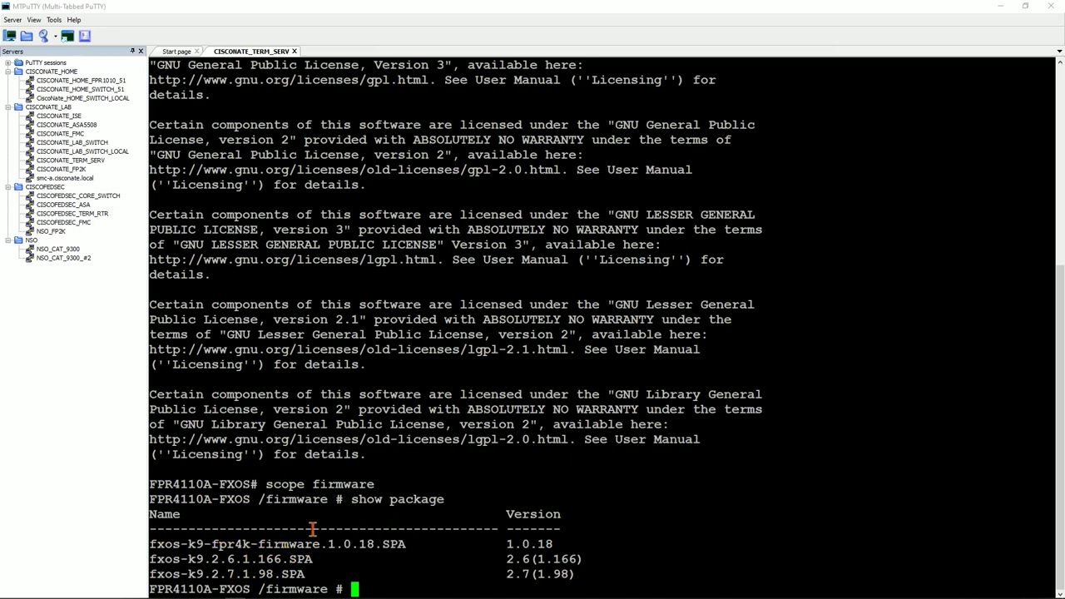
Rerun 'show package' six more times to refresh the package list.
key("Up")
key("Return")
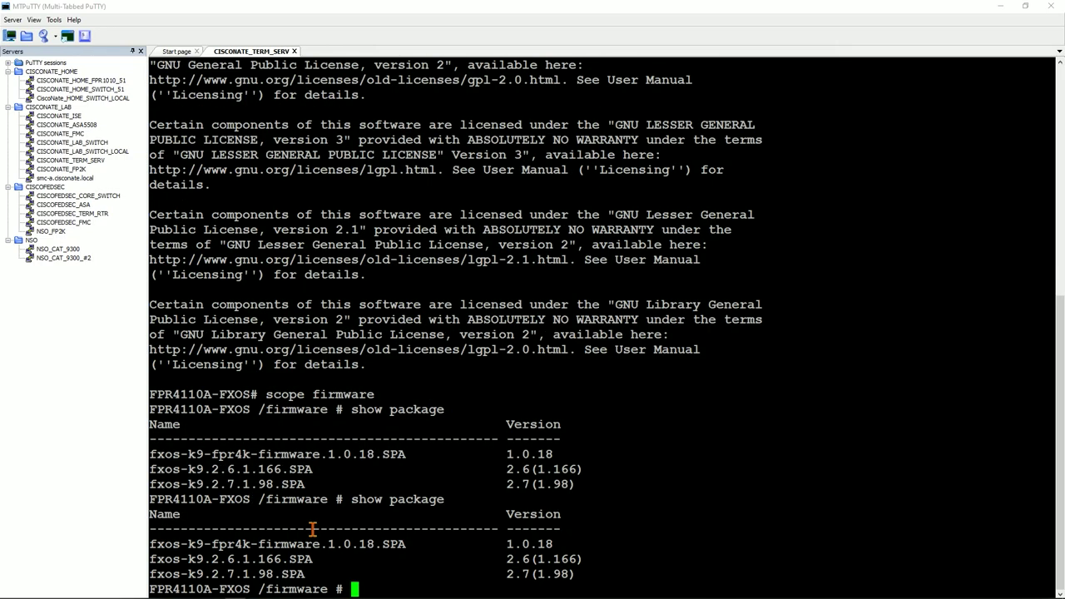
key("Up")
key("Return")
key("Up")
key("Return")
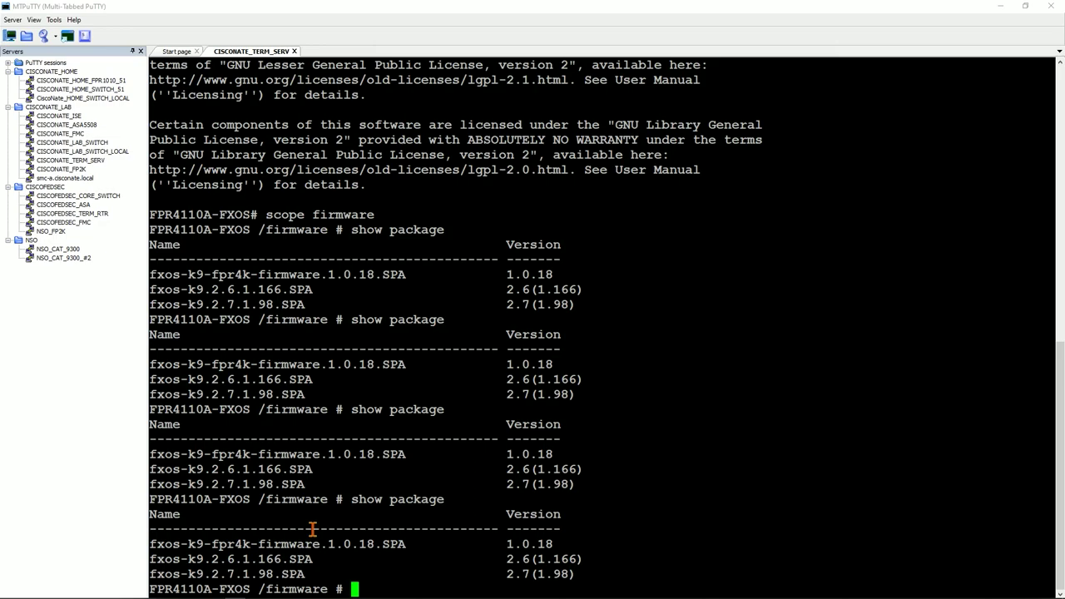
key("Up")
key("Return")
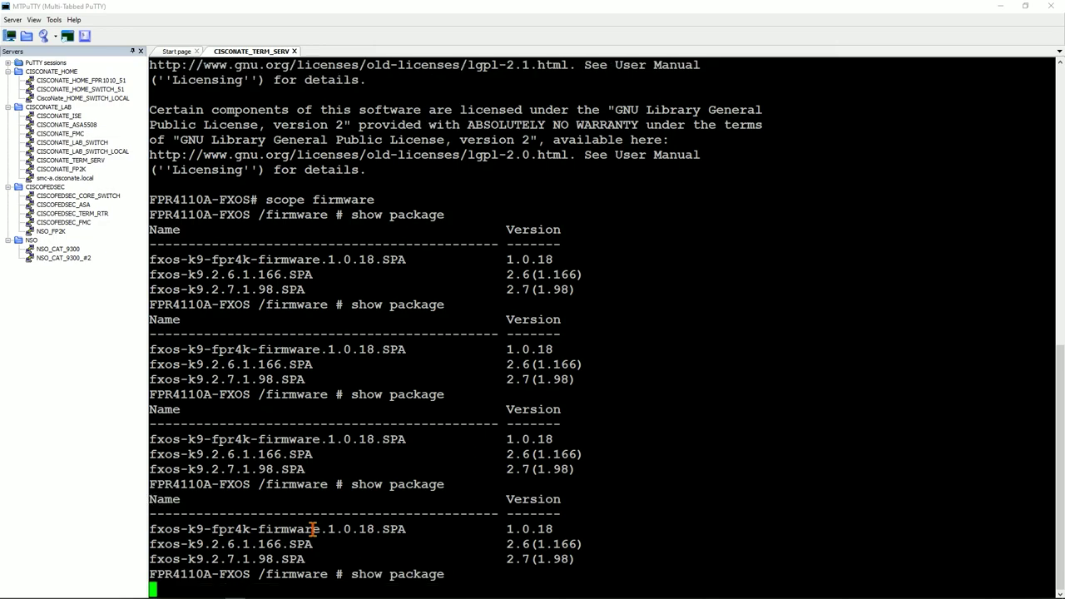
key("Up")
key("Return")
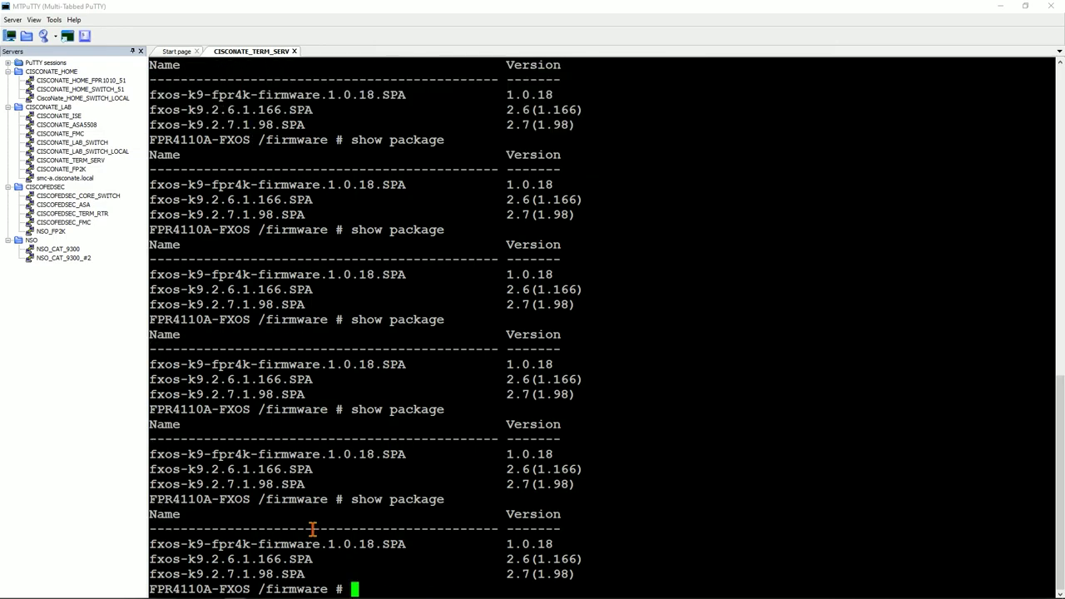
key("Up")
key("Return")
Check 'show download-task' status, then 'show package' to confirm 2.8(1.105) arrived.
type("show do")
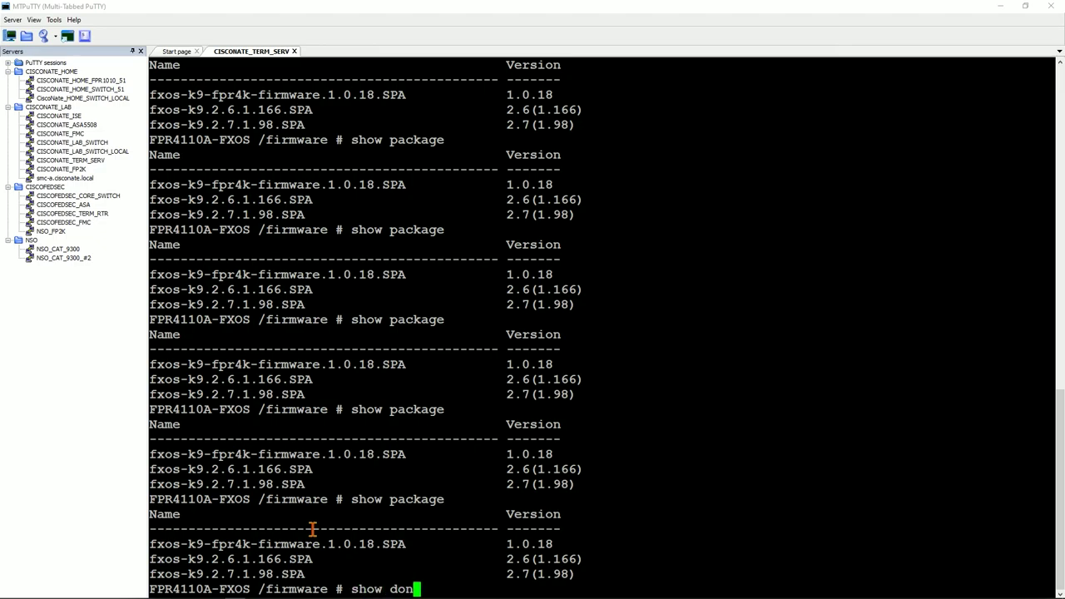
type("wn")
key("Tab")
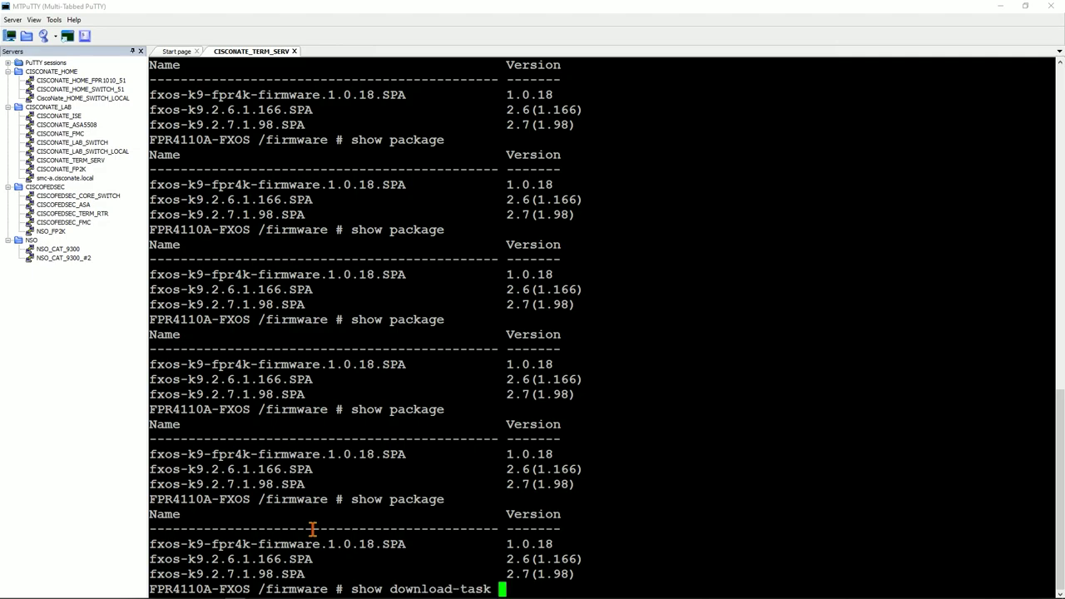
key("Return")
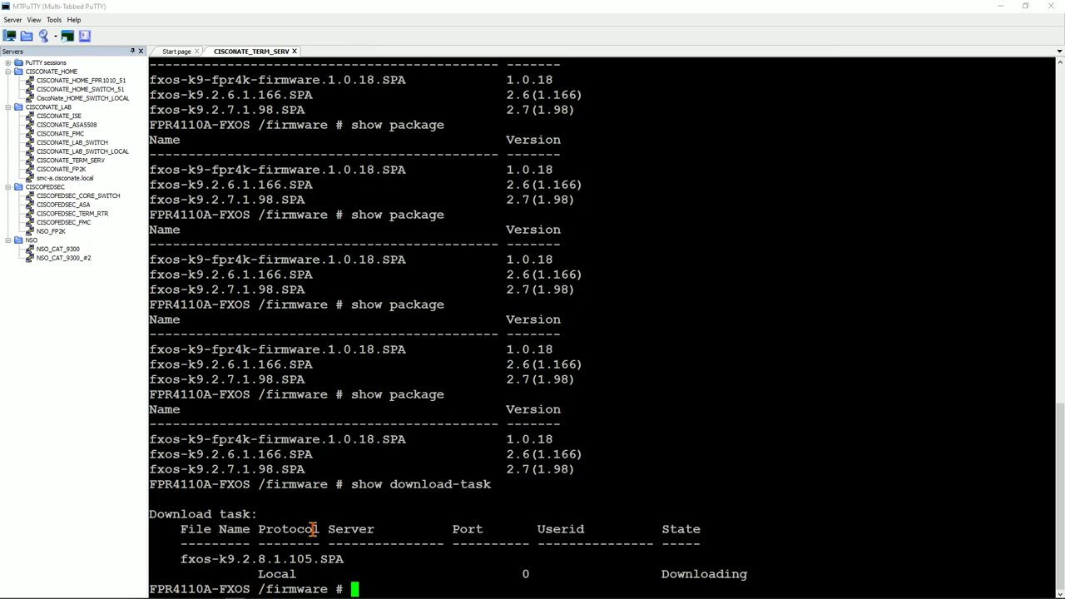
key("Up")
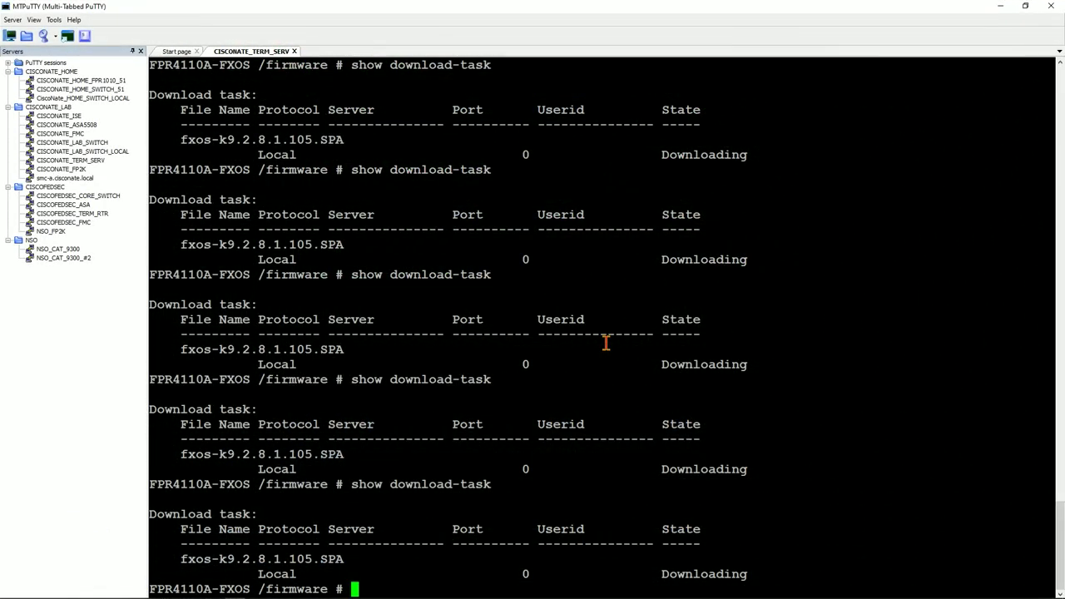
key("Up")
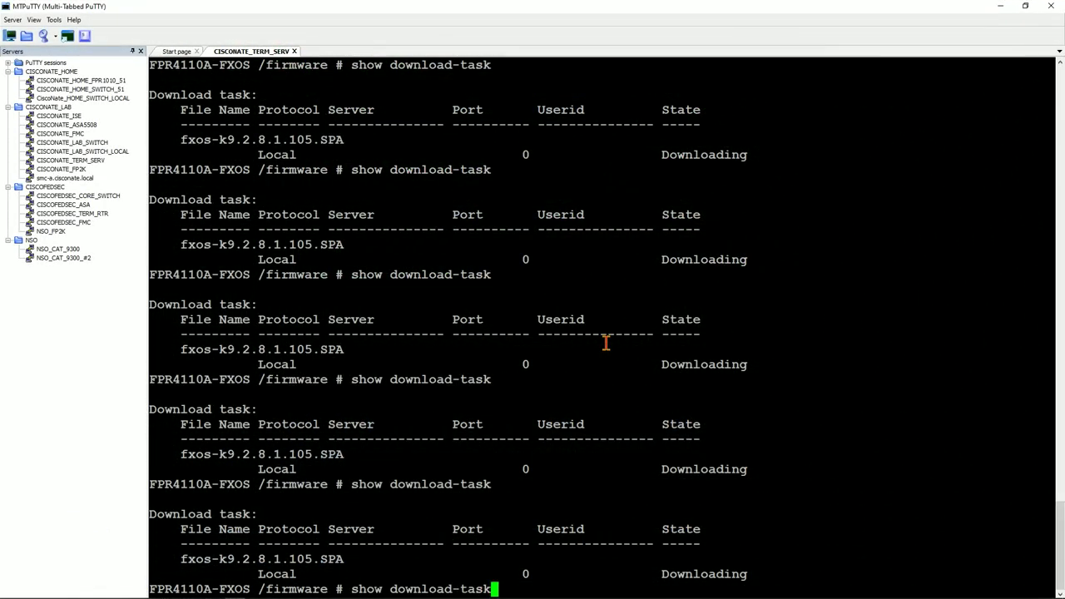
key("Return")
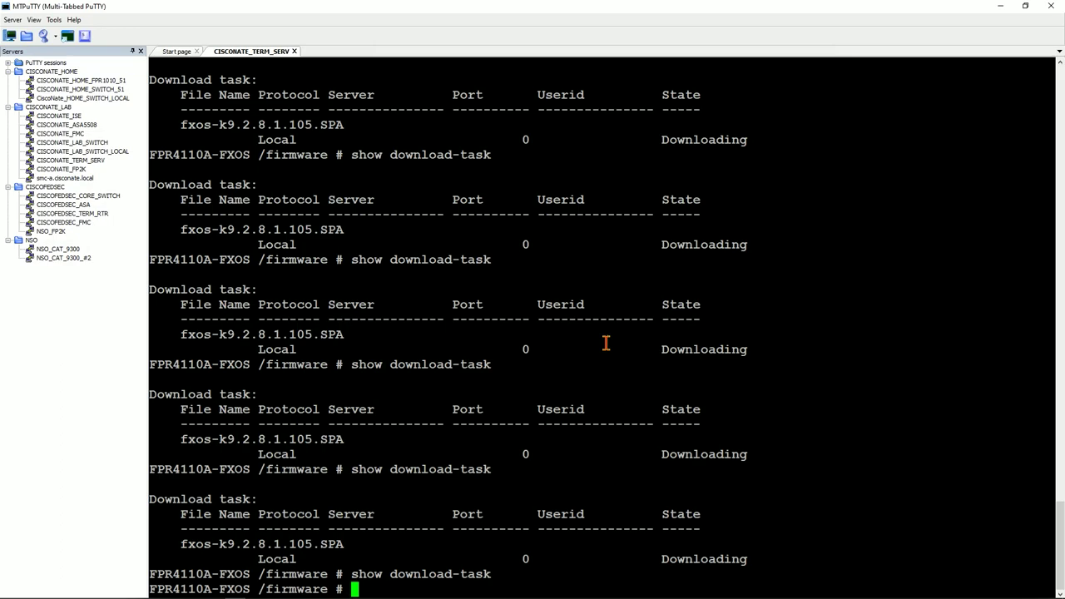
type("show package")
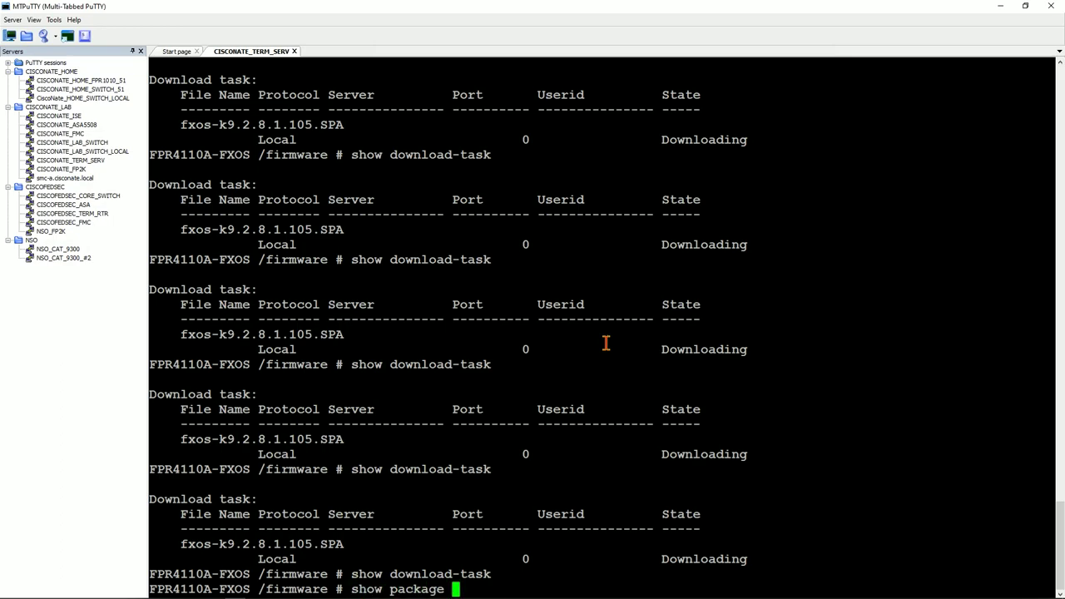
key("Return")
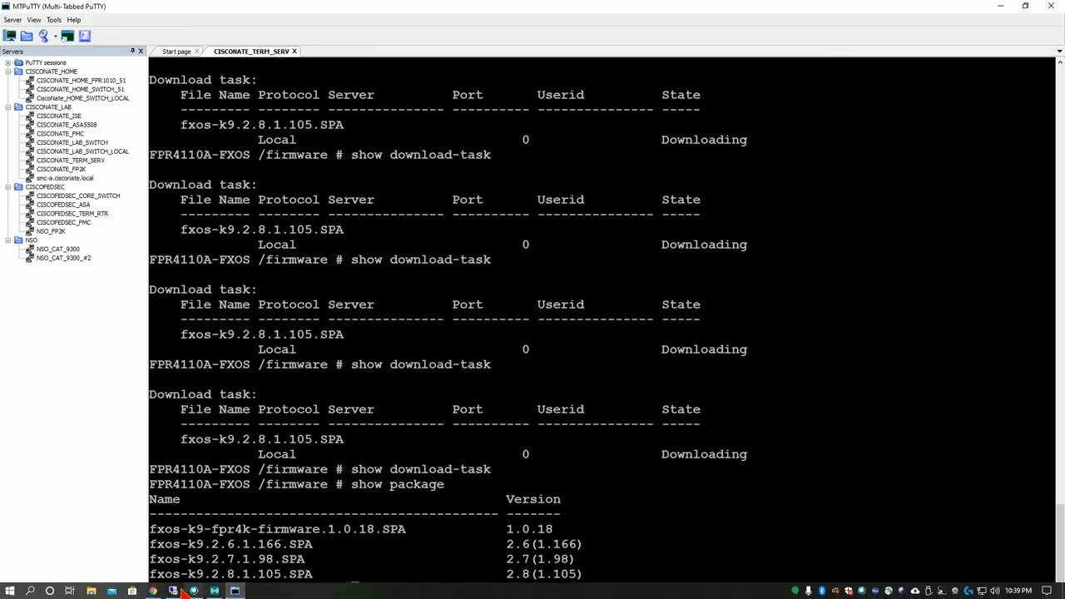
Switch to the remote Chassis Manager window and dismiss the upload success notice.
mouse_move(176, 592)
left_click(207, 547)
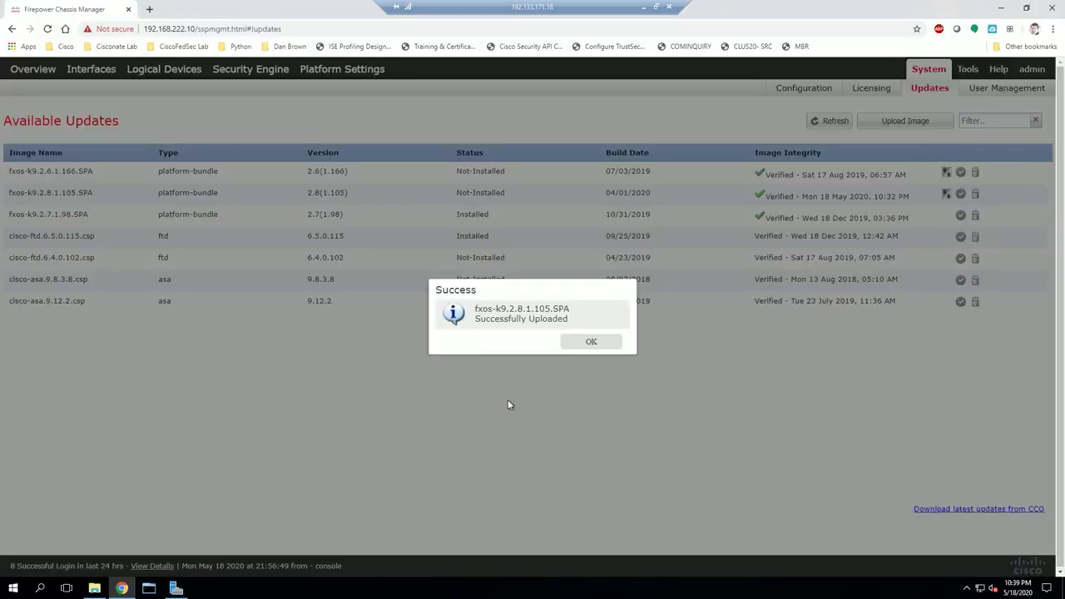
left_click(583, 342)
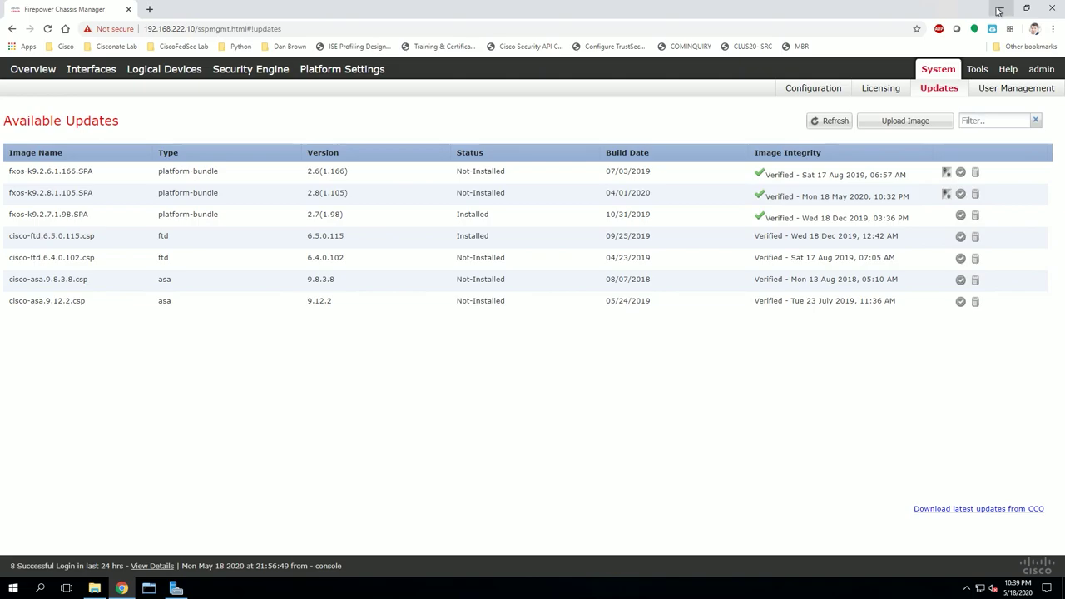
Return to the MTPuTTY terminal and enter the firmware-install scope.
mouse_move(708, 5)
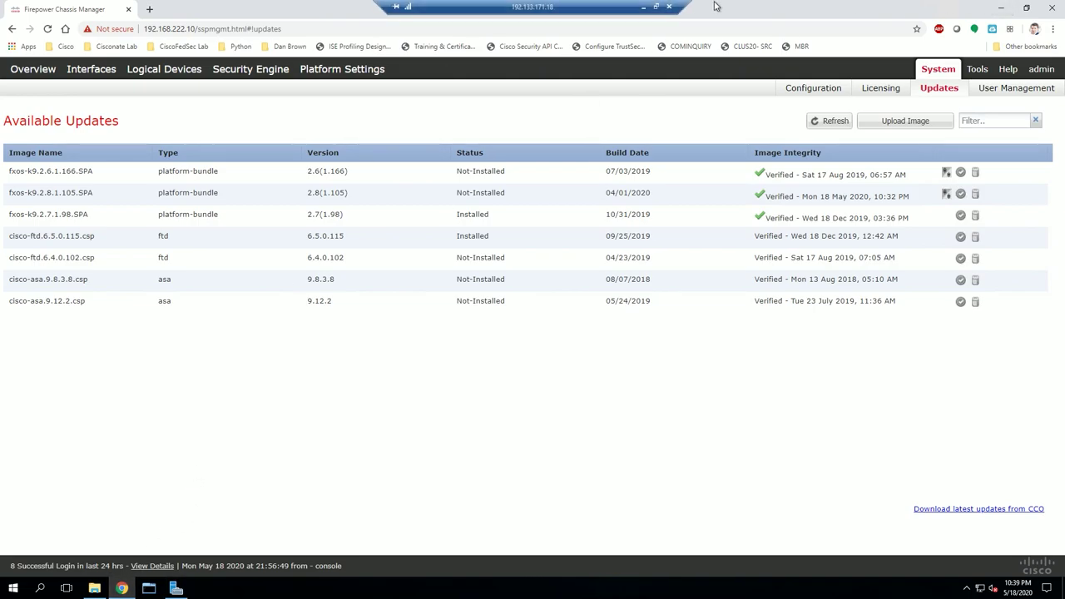
left_click(646, 9)
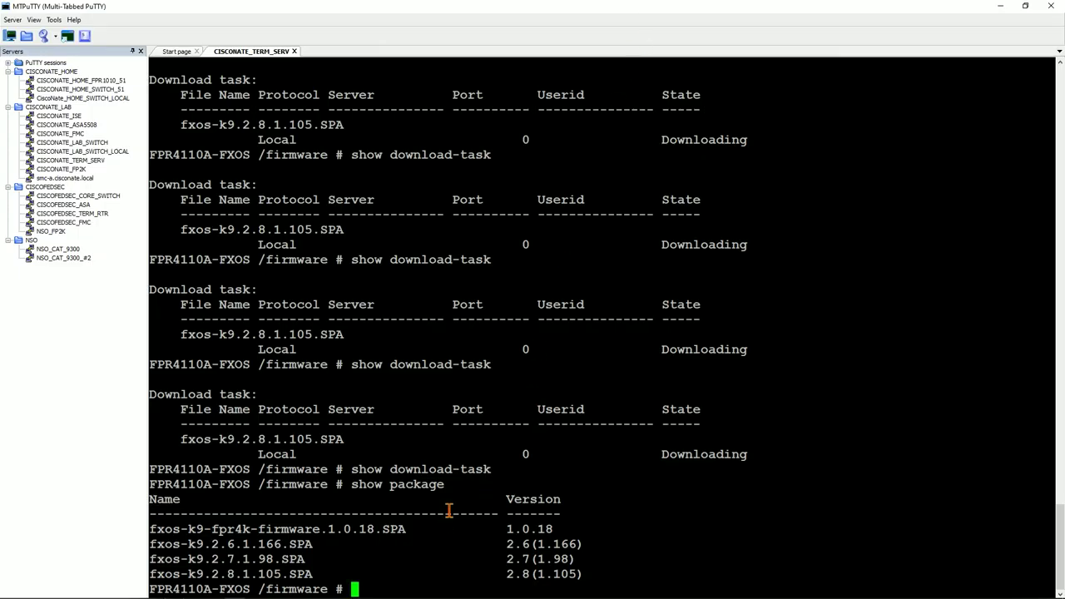
type("scope firmwa")
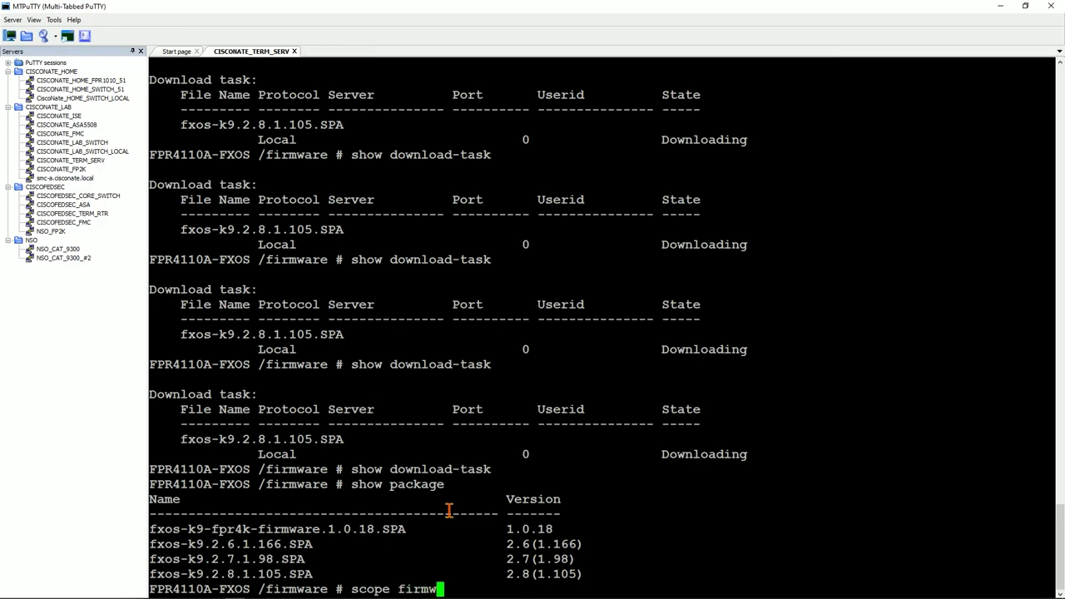
key("Tab")
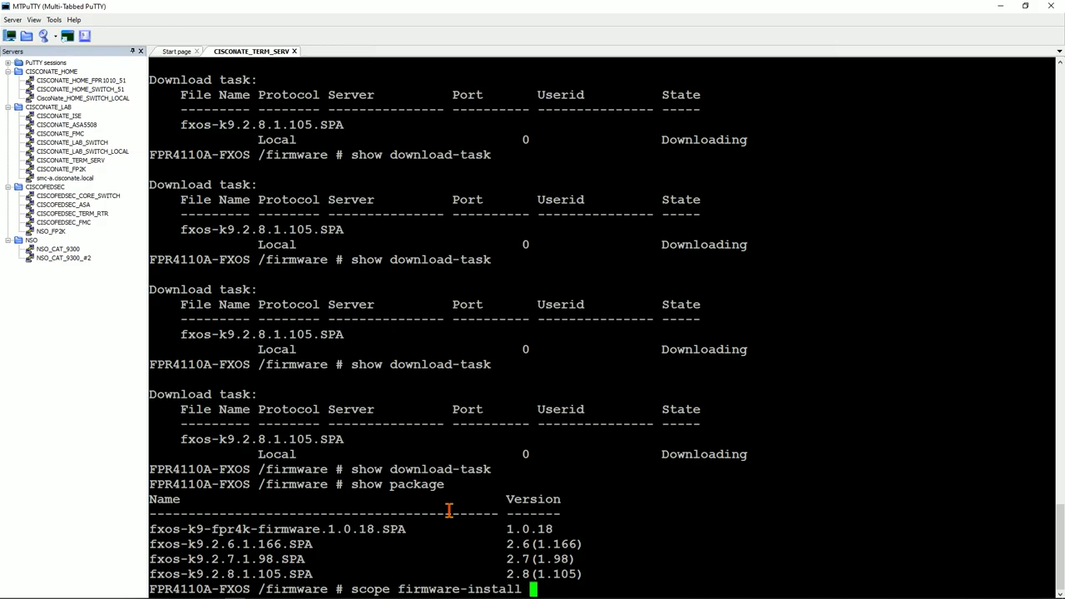
key("Return")
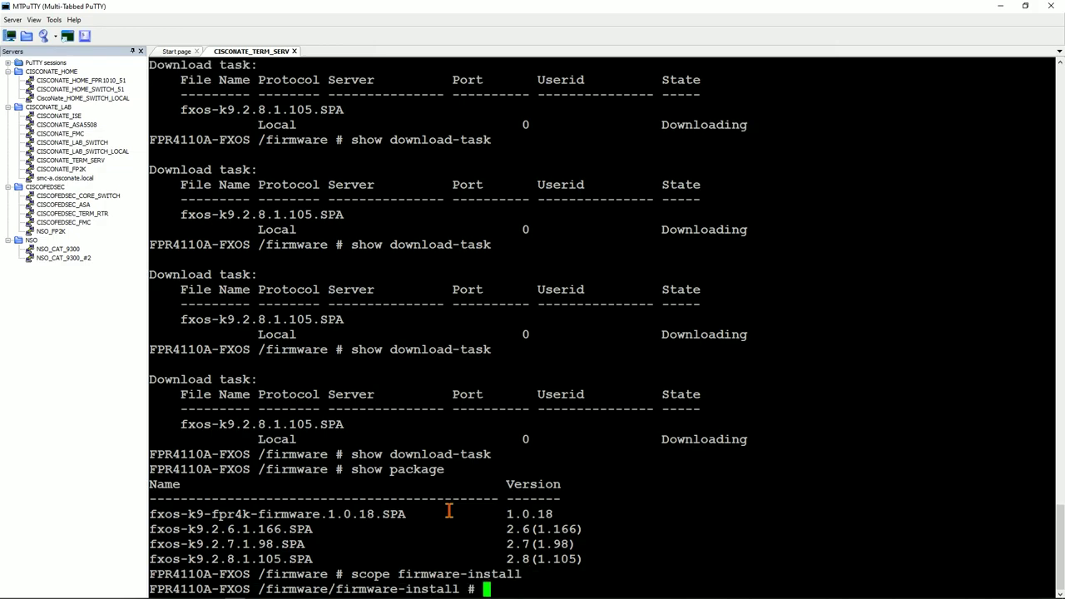
Check install command help and highlight firmware version 1.0.18 in the package list.
type("?")
type("install ")
type("pack")
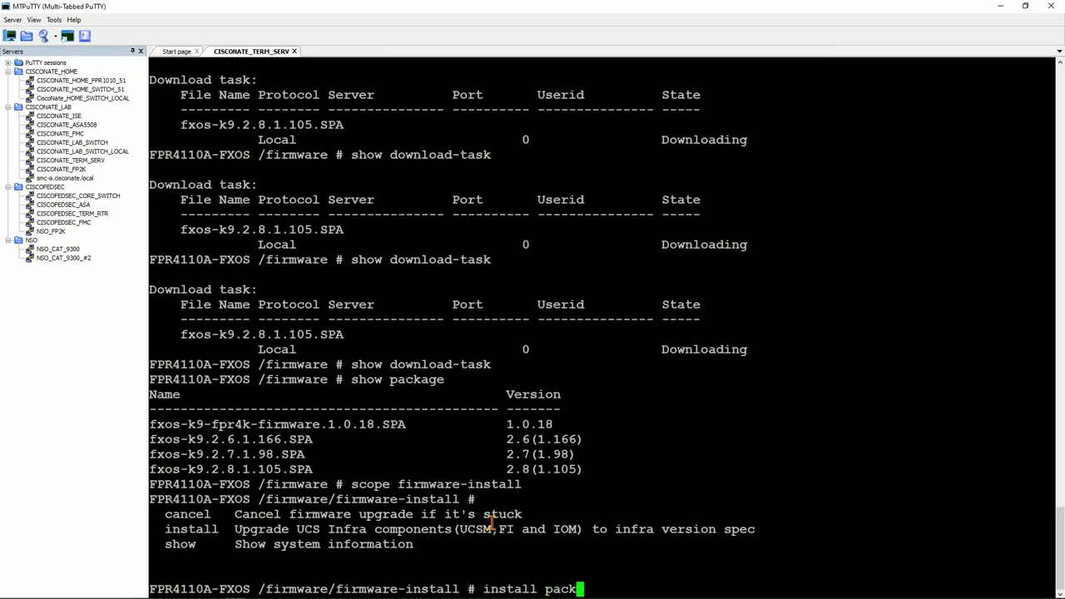
key("BackSpace")
key("BackSpace")
key("BackSpace")
key("BackSpace")
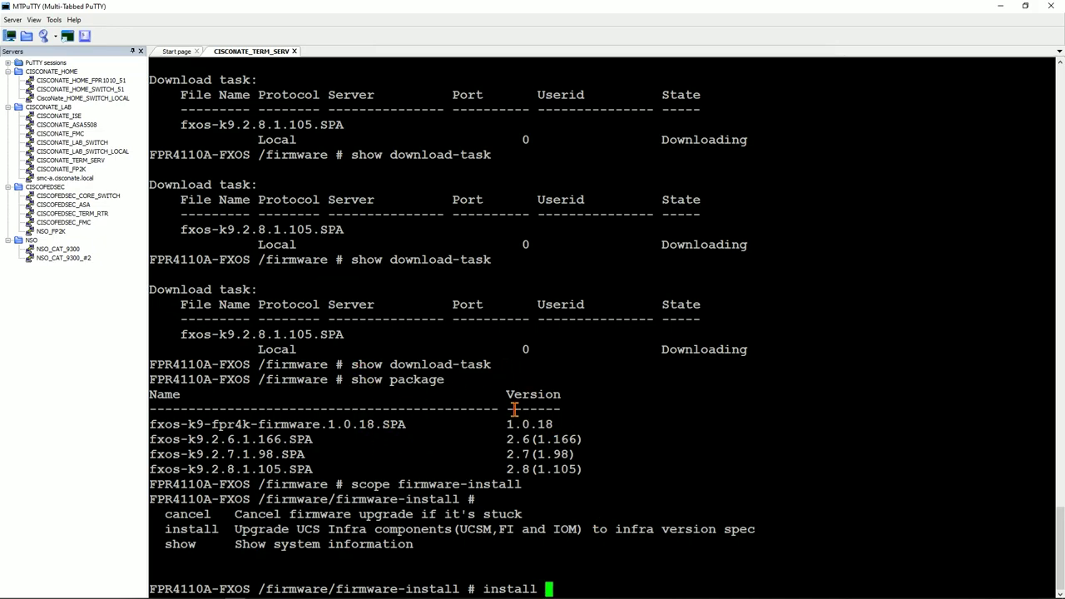
left_click_drag(508, 424, 509, 441)
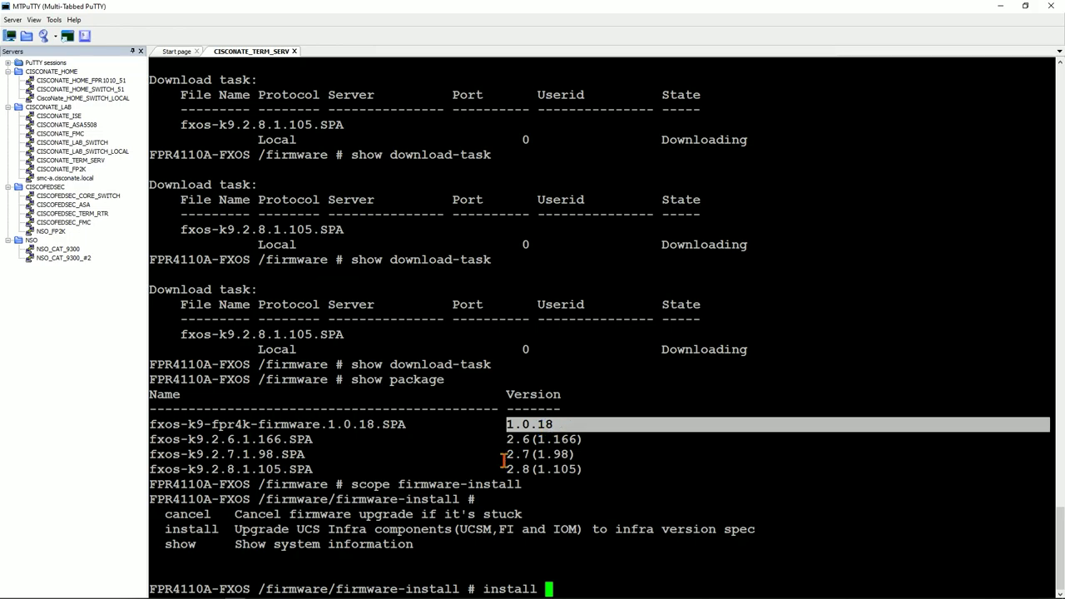
left_click(493, 426)
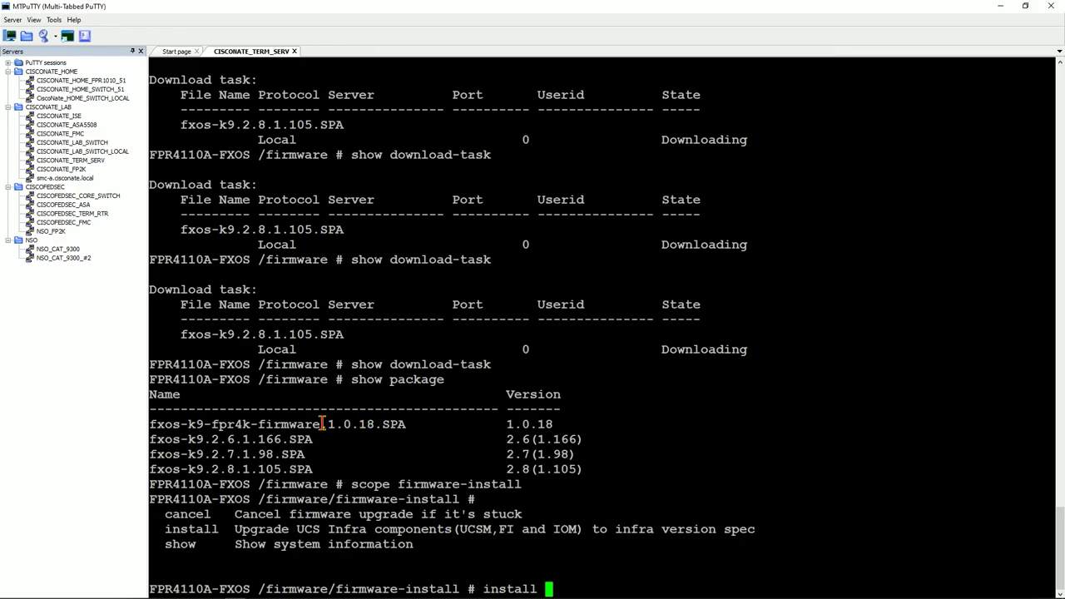
left_click_drag(505, 424, 554, 425)
left_click(612, 476)
Run 'install firmware pack-version 1.0.18'.
key("question")
type("firmware")
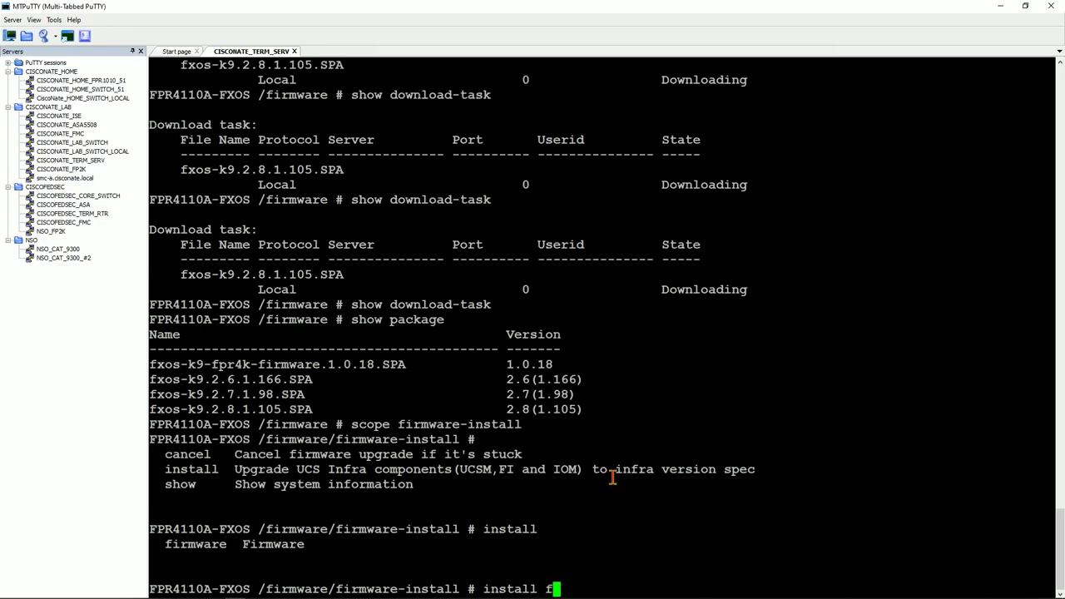
key("question")
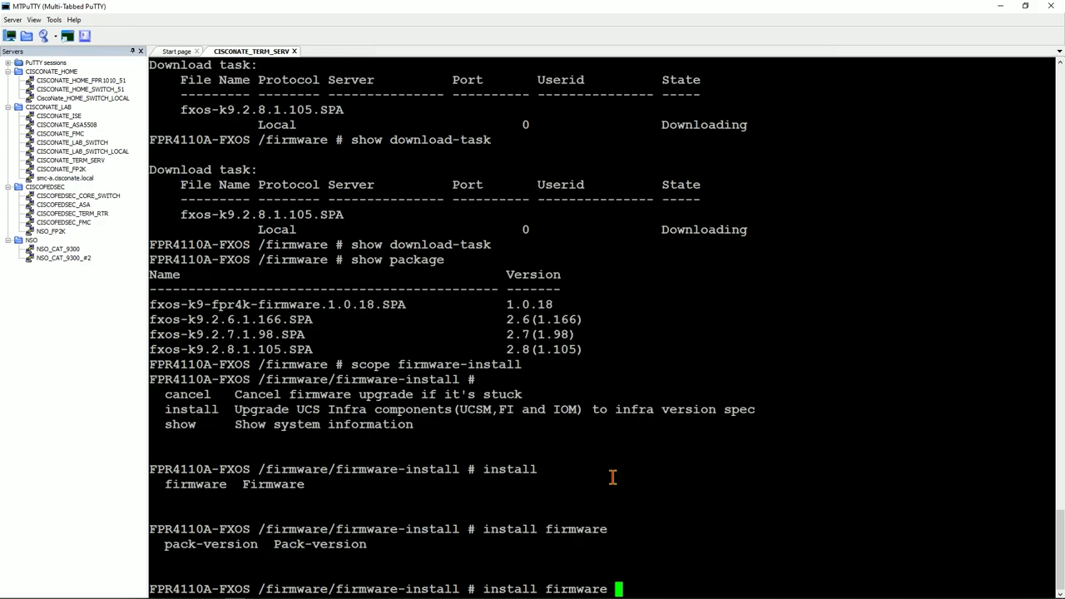
type("pac")
key("Tab")
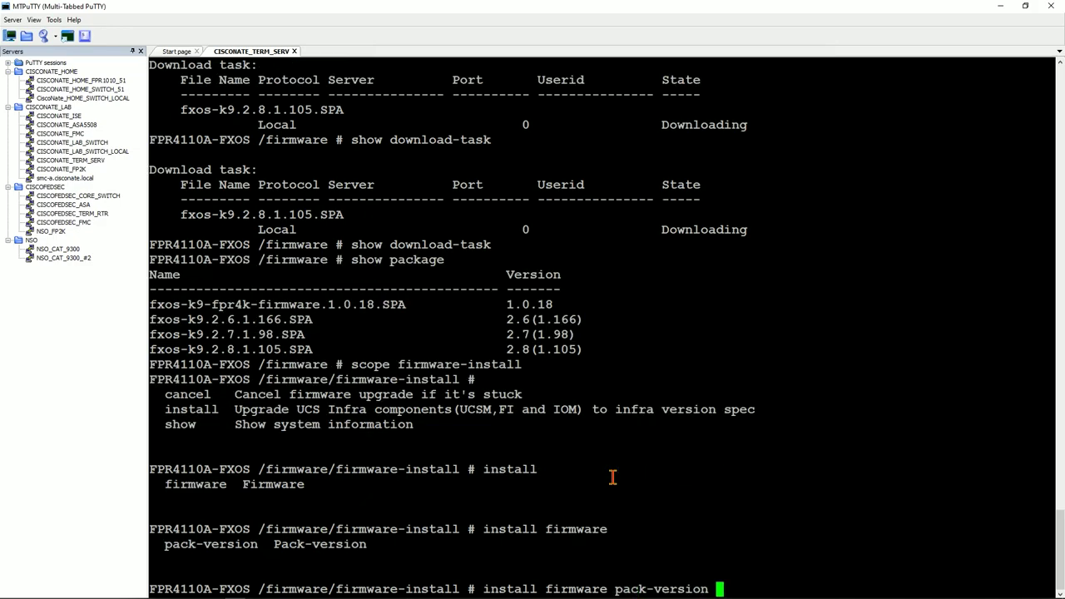
type("1.0.18")
key("Return")
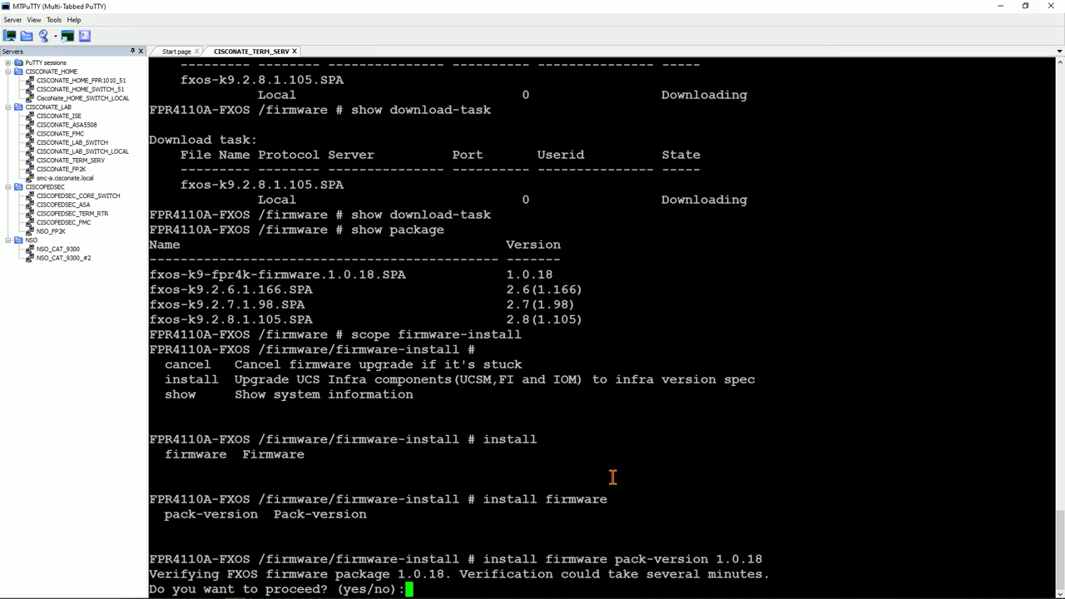
Answer 'yes' to the package verification and SUP firmware upgrade prompts.
type("yes")
key("Return")
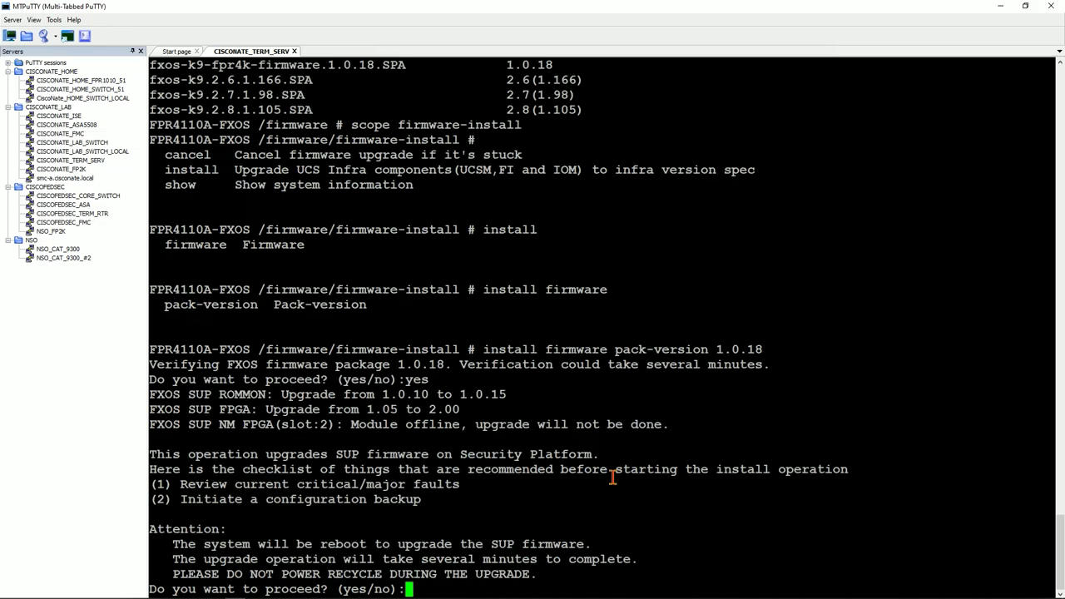
type("yes")
key("Return")
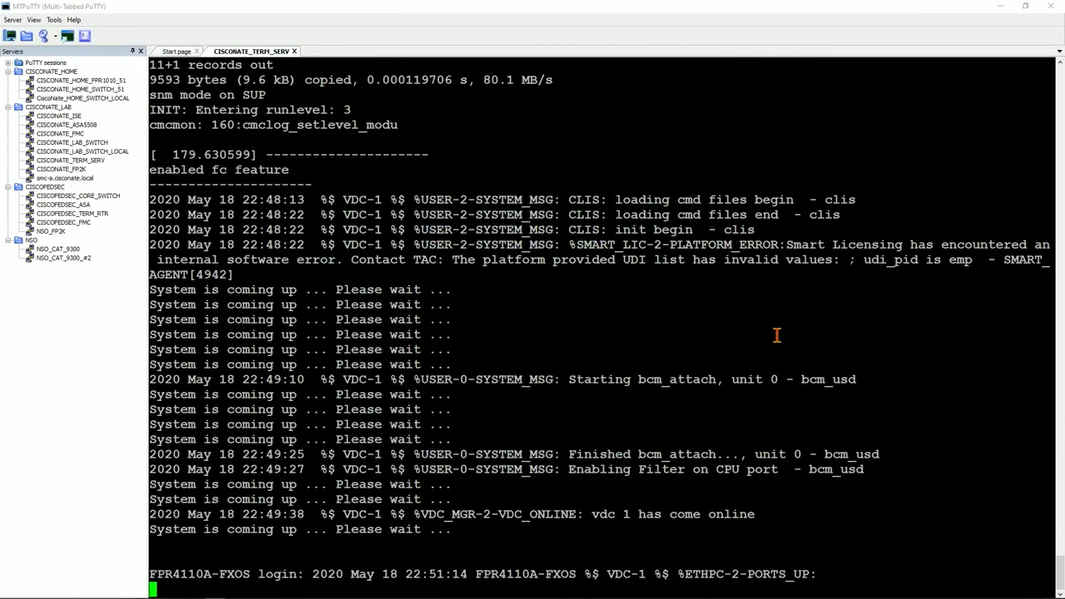
Scroll back in the upgrade log and highlight the SPI PROM erase, program and verify lines.
scroll(574, 304, "up", 20)
scroll(572, 318, "down", 5)
scroll(572, 319, "up", 15)
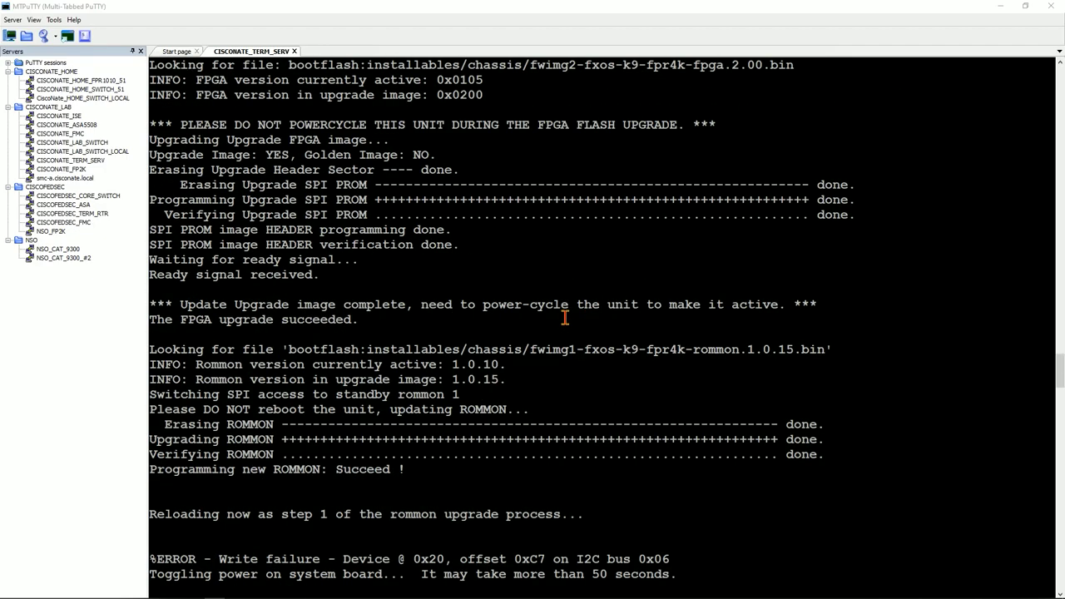
left_click_drag(405, 454, 610, 484)
Highlight the SMART_LIC-2-PLATFORM_ERROR message in the boot log, then clear the selection.
scroll(566, 436, "down", 20)
scroll(499, 383, "down", 6)
scroll(466, 344, "up", 11)
scroll(456, 325, "down", 11)
scroll(466, 349, "down", 20)
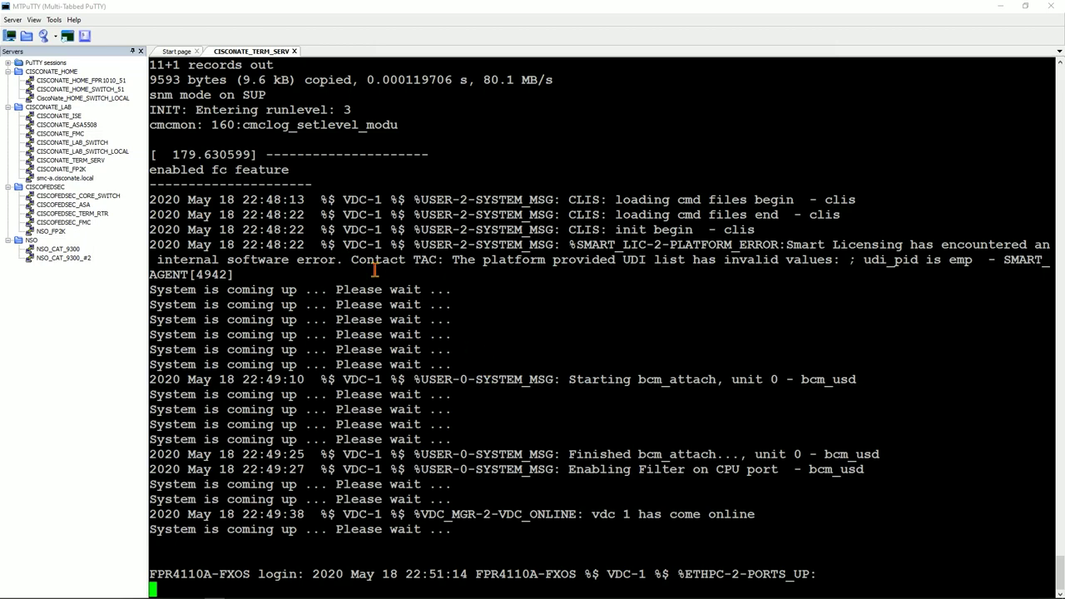
left_click_drag(455, 184, 678, 249)
left_click(678, 250)
left_click_drag(577, 245, 394, 274)
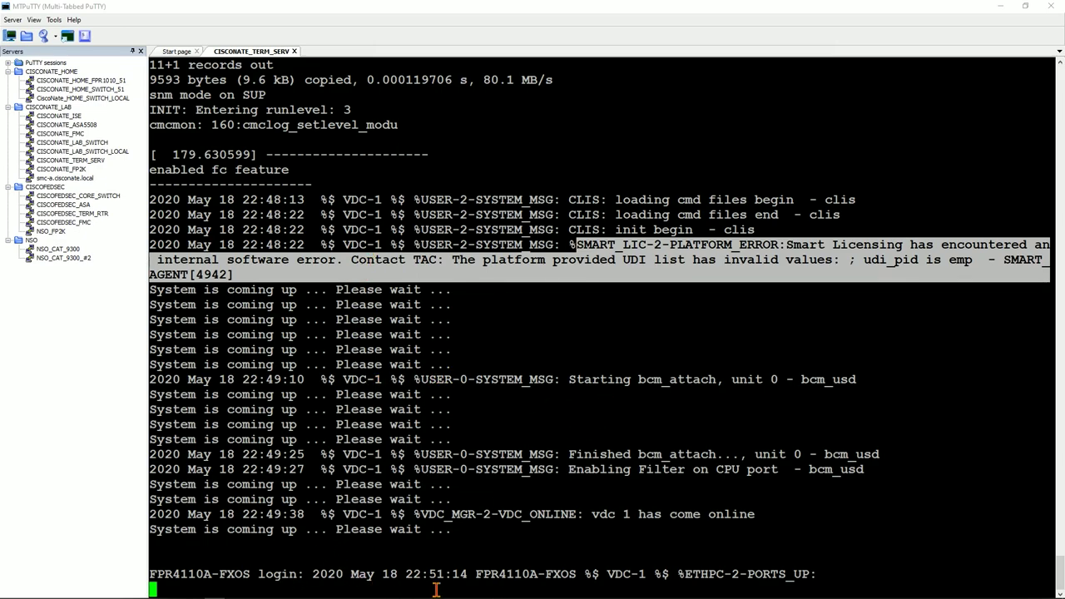
left_click(253, 573)
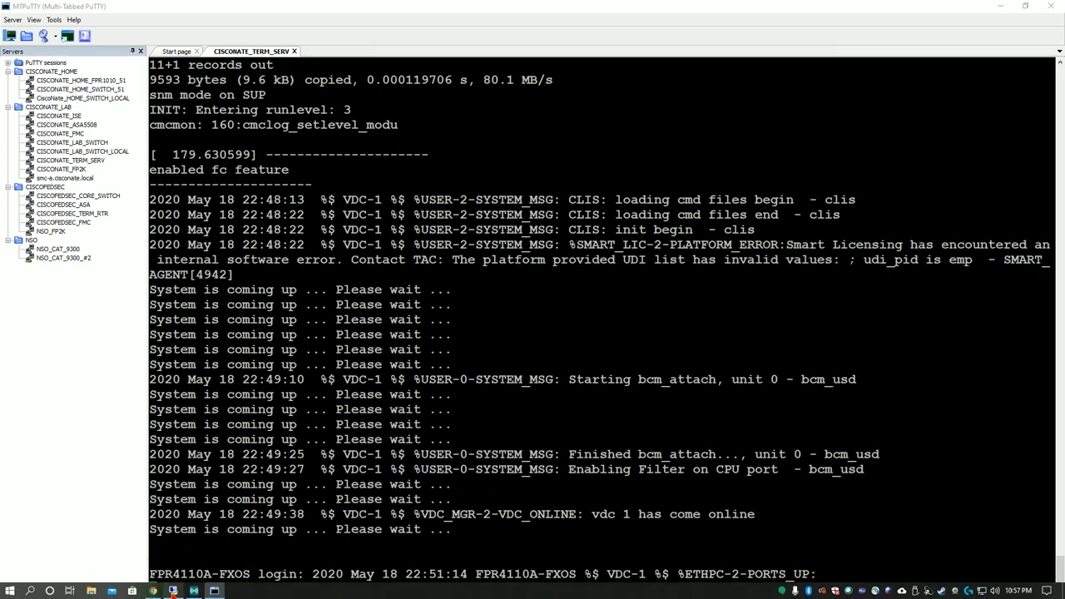
Reload Chassis Manager at its base IP address and return to the login page.
left_click(172, 590)
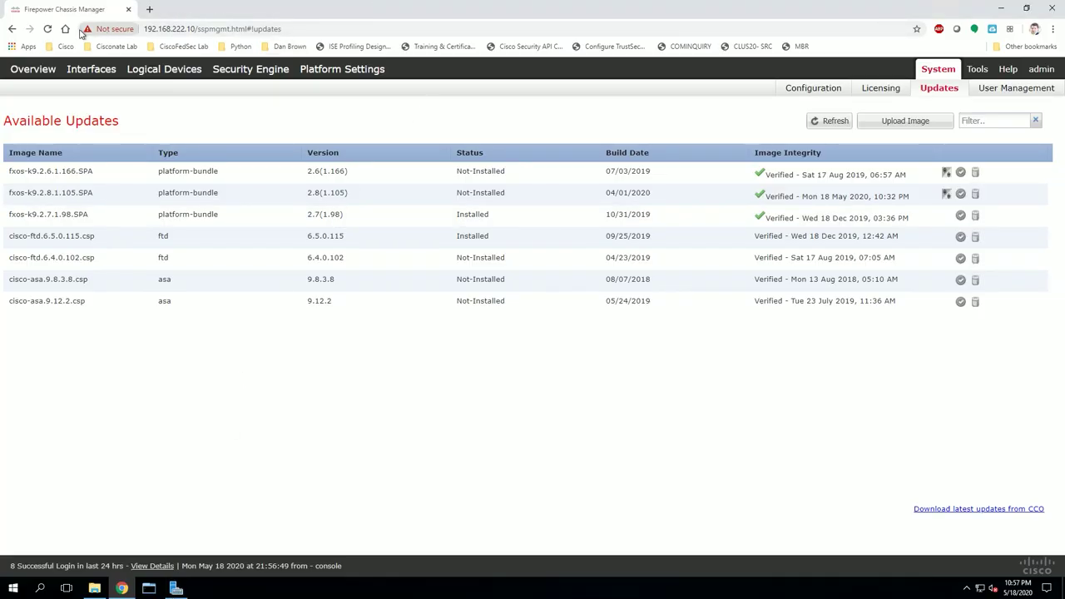
left_click(190, 28)
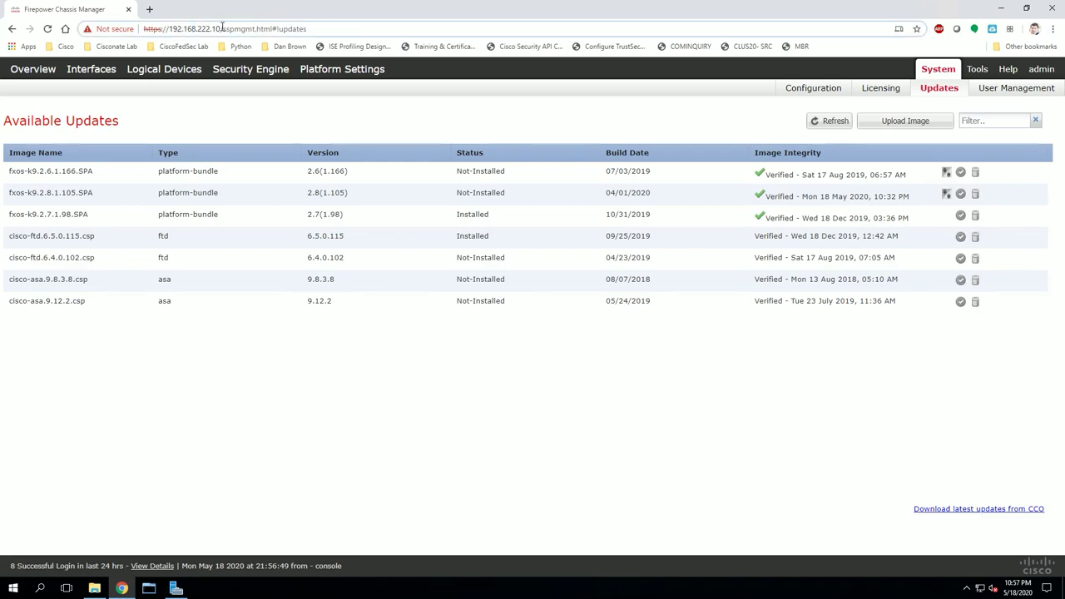
left_click_drag(223, 28, 310, 28)
key("BackSpace")
key("Return")
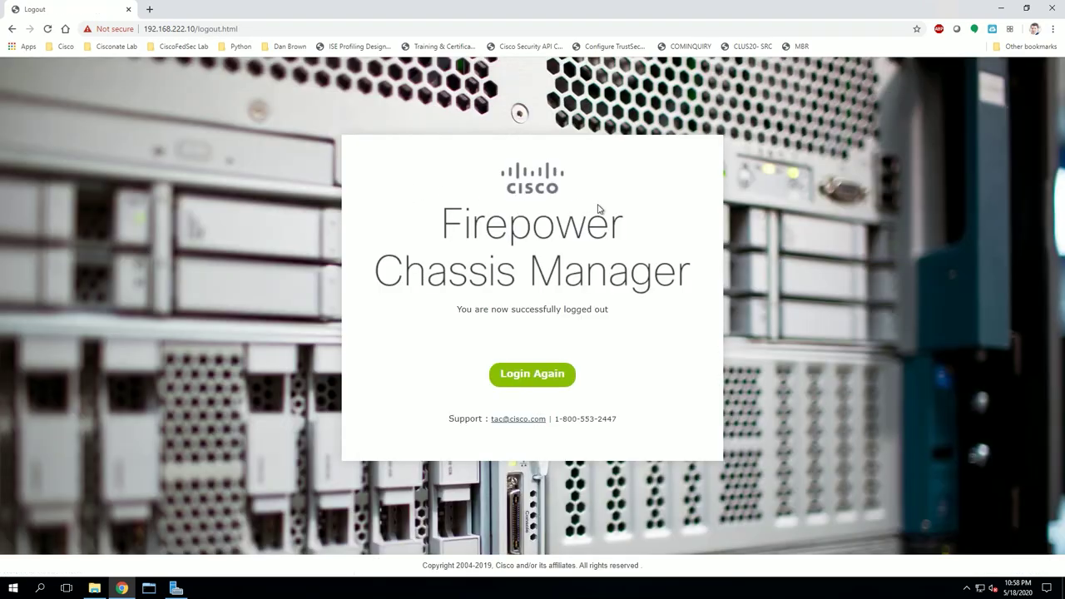
left_click(551, 385)
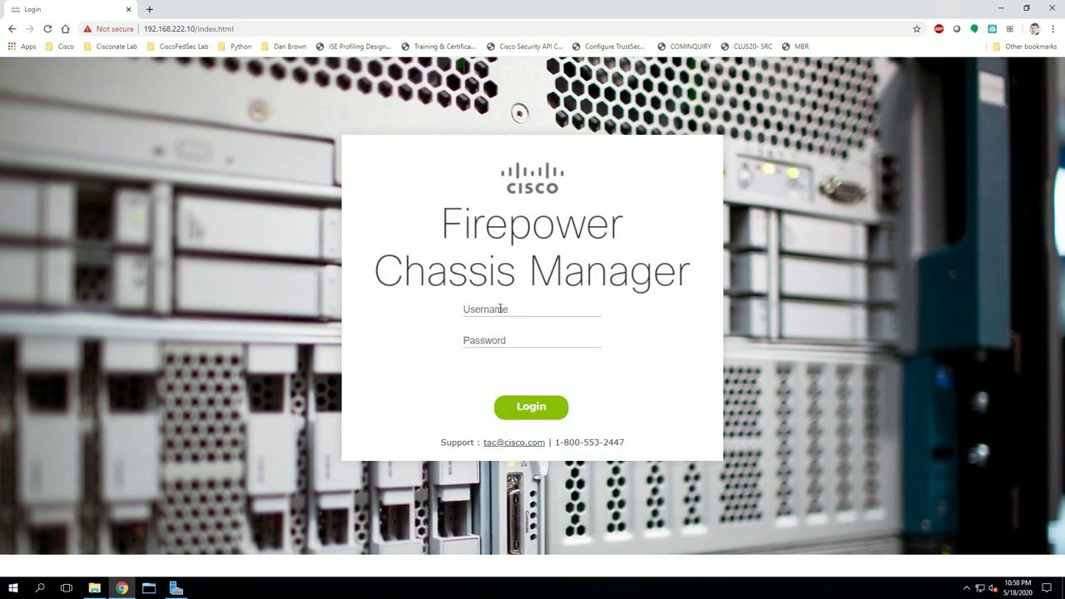
Log in as admin with the account password to reach the Overview.
left_click(500, 309)
type("admin")
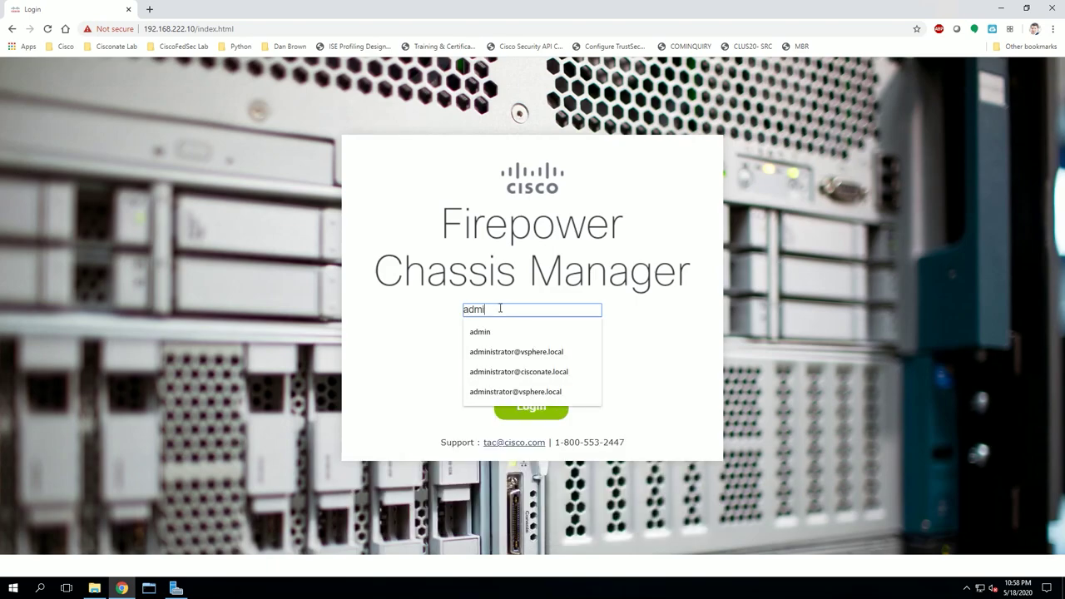
key("Tab")
type("**********")
key("Return")
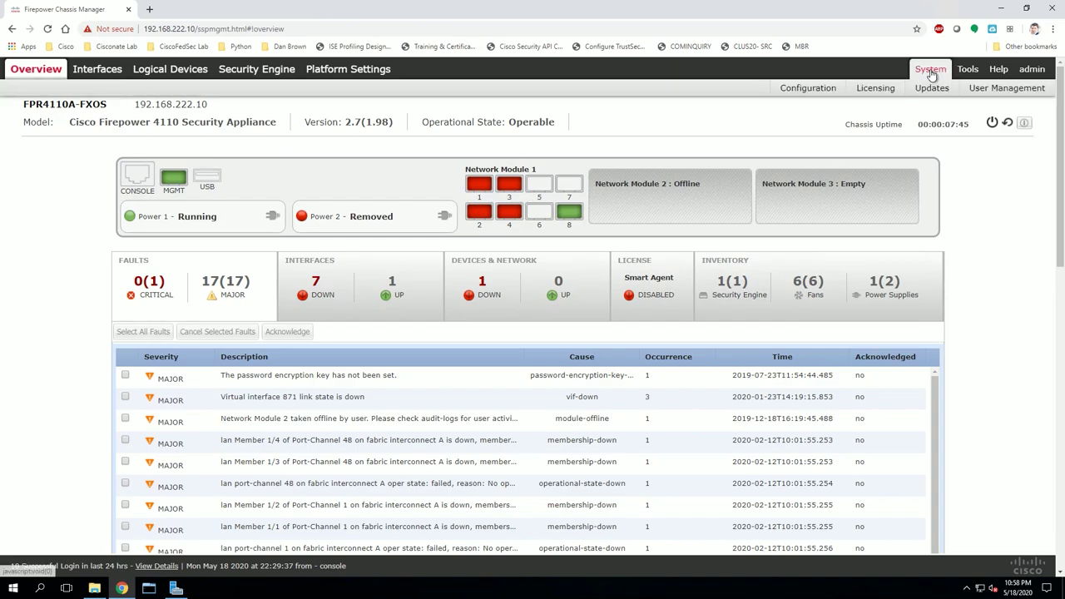
Start and confirm the upgrade to fxos-k9.2.8.1.105.SPA from System > Updates.
left_click(932, 89)
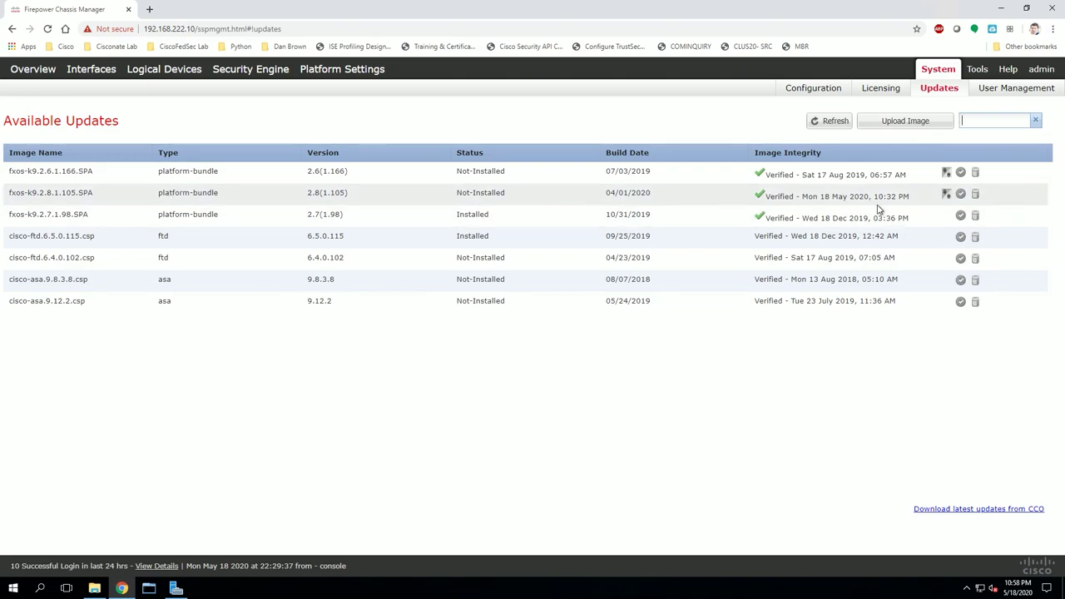
left_click(960, 195)
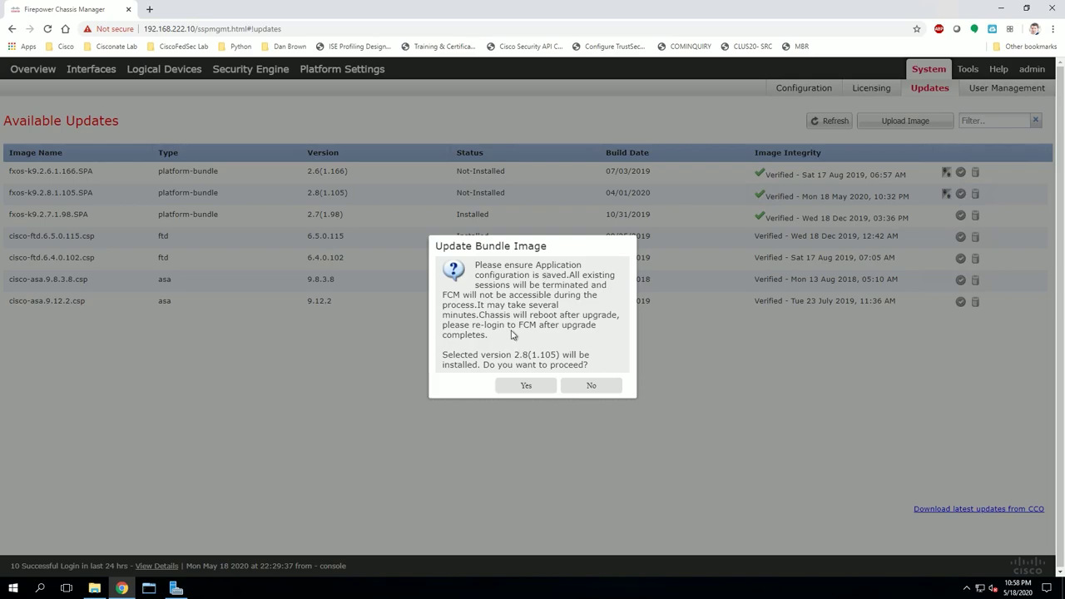
left_click(526, 387)
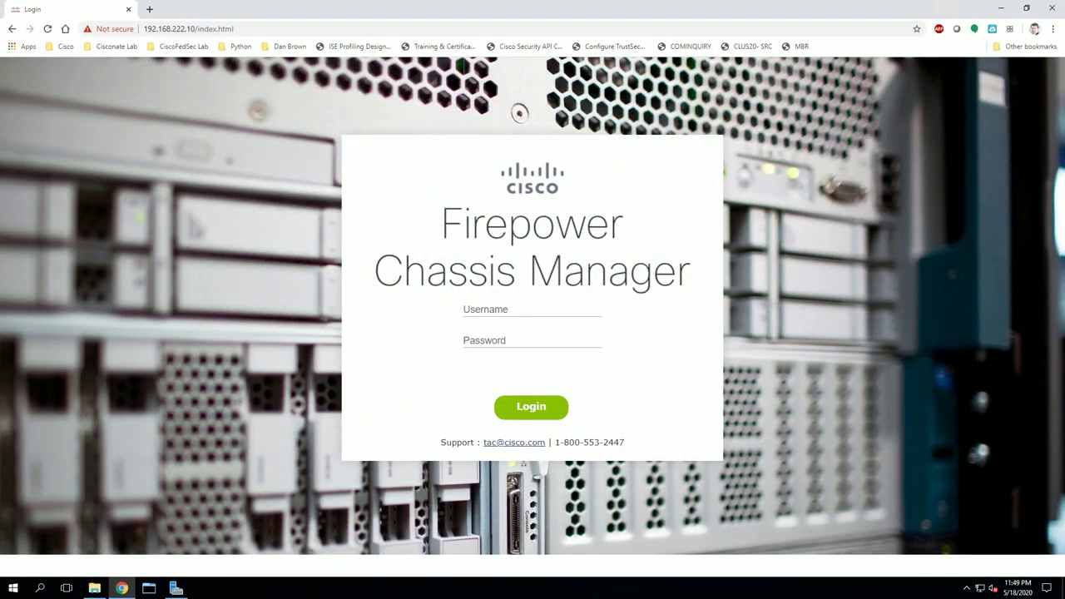
Log back in as admin with the account password after the 2.8(1.105) upgrade.
left_click(521, 309)
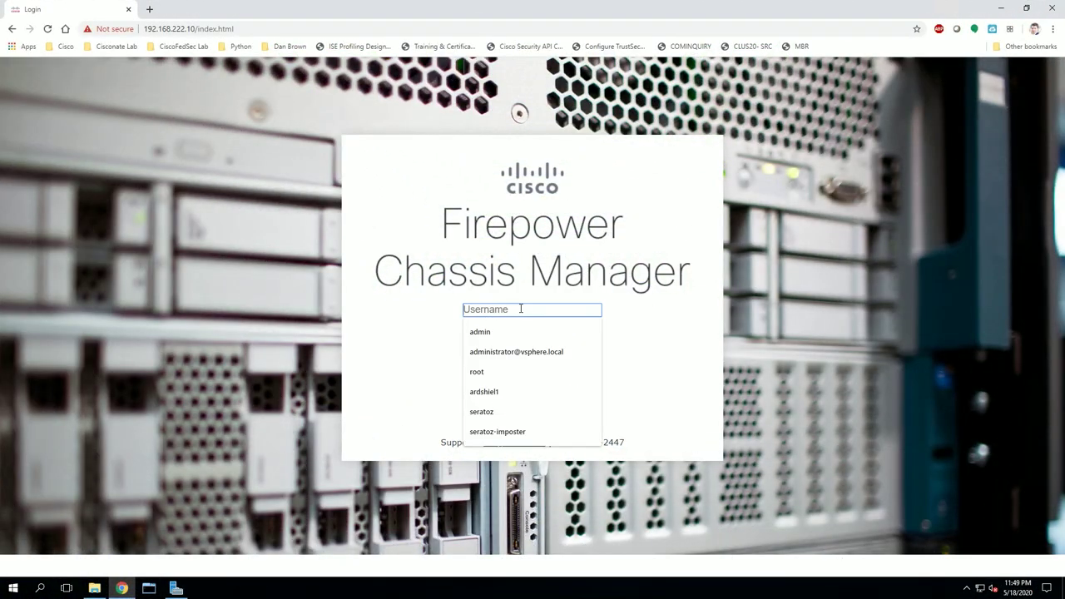
type("admin")
key("Tab")
type("***")
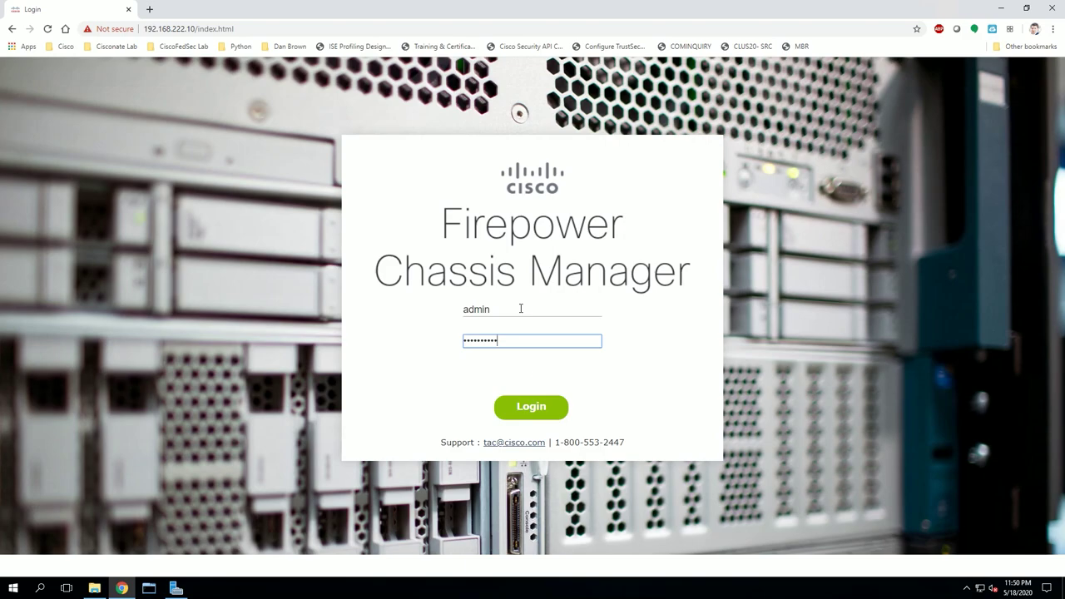
key("Return")
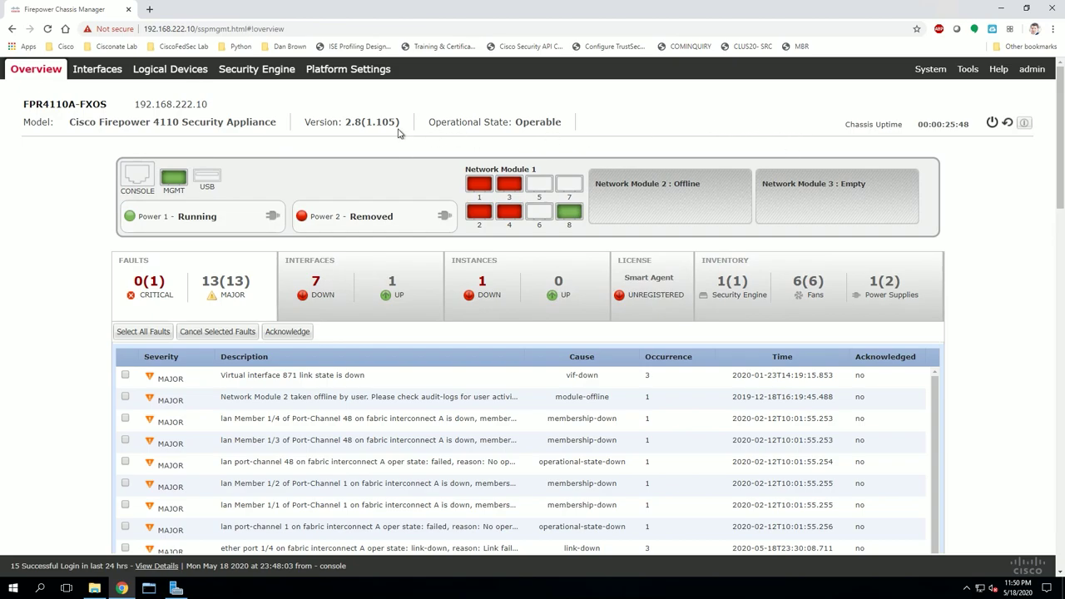
left_click_drag(304, 122, 405, 126)
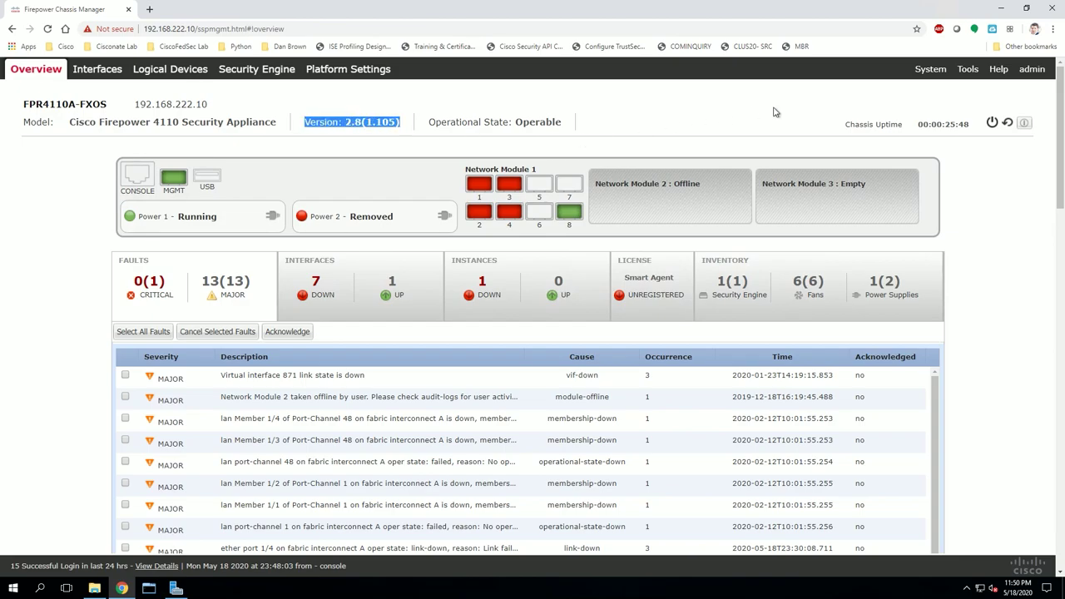
scroll(804, 124, "down", 15)
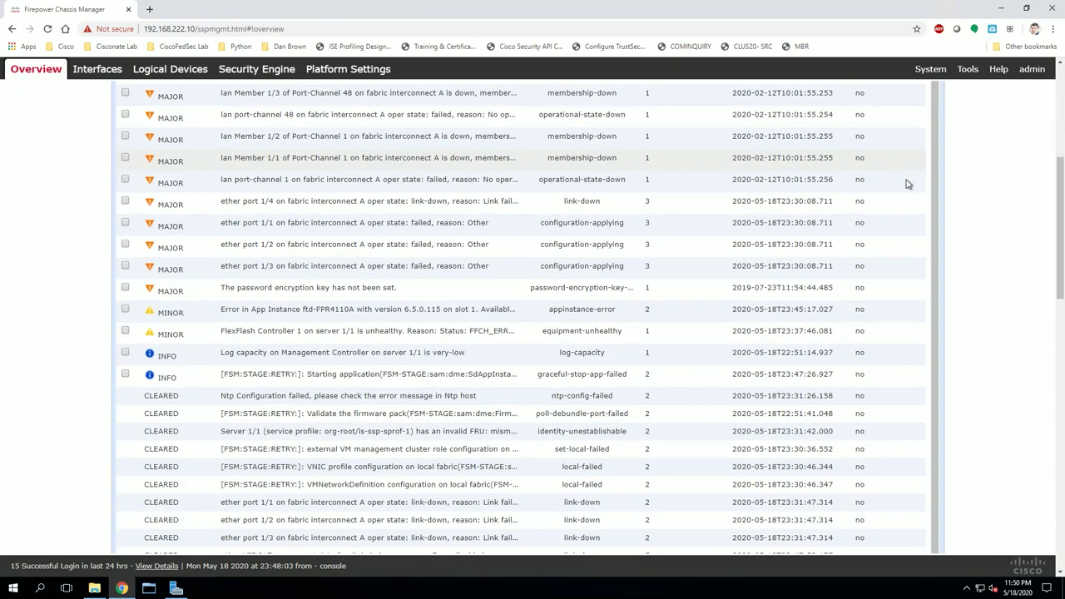
scroll(943, 264, "up", 15)
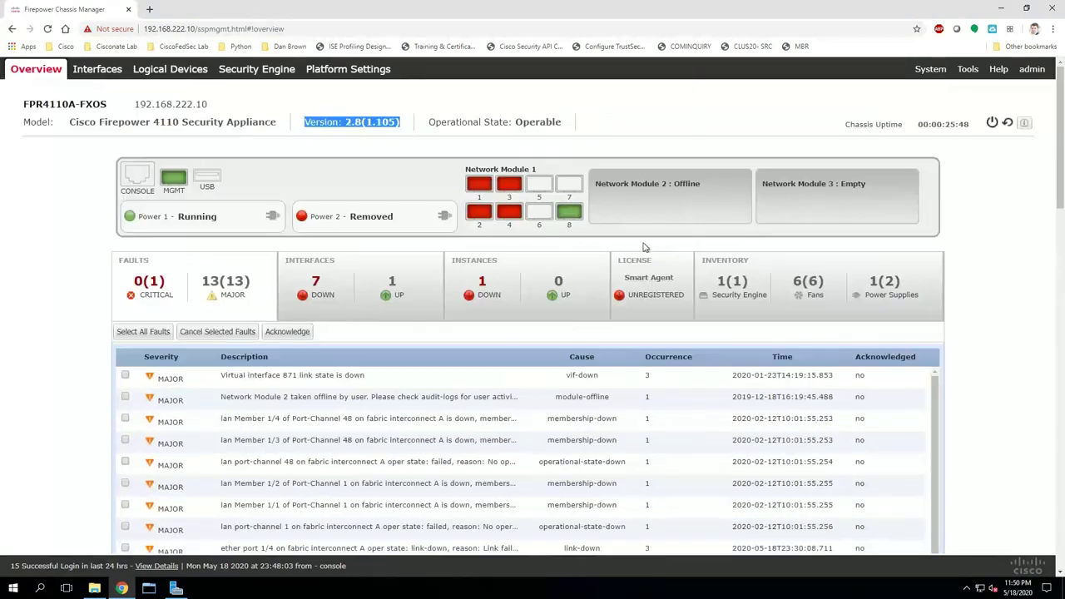
double_click(139, 281)
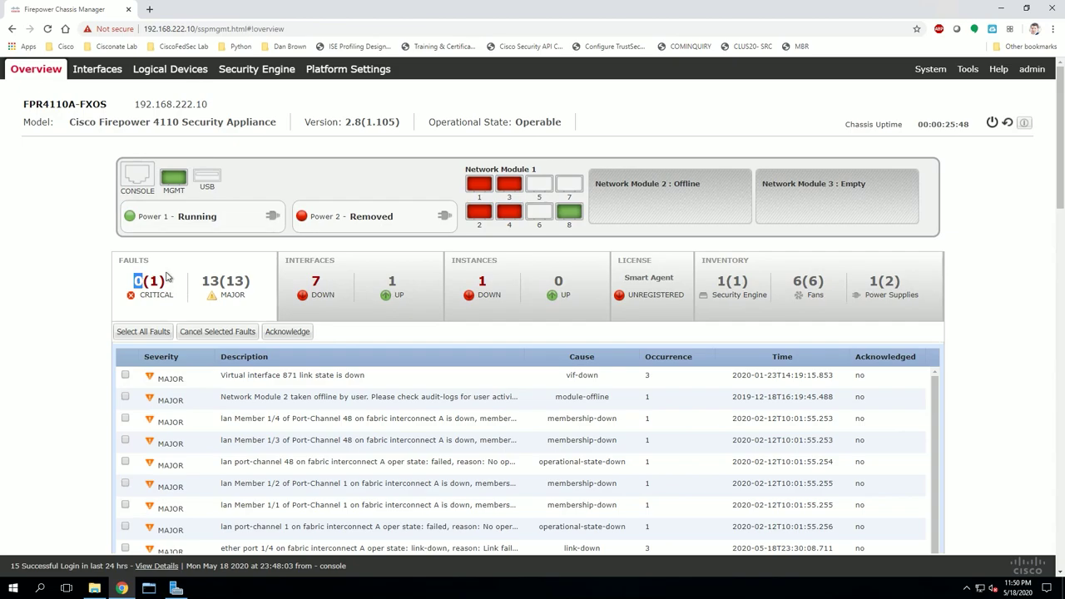
left_click(130, 316)
scroll(166, 349, "down", 5)
scroll(198, 371, "up", 3)
scroll(247, 324, "up", 2)
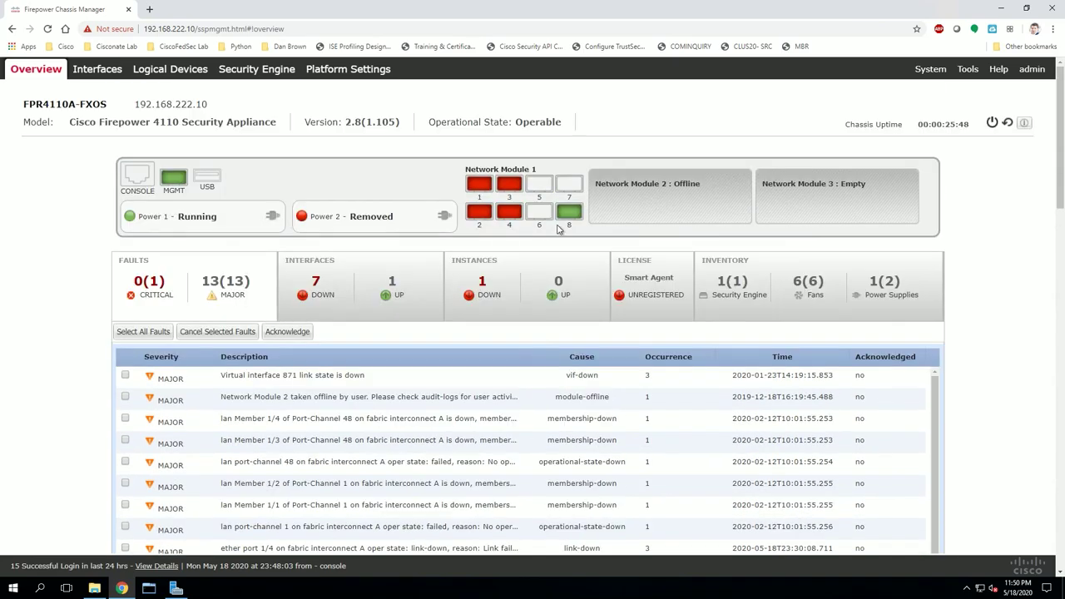